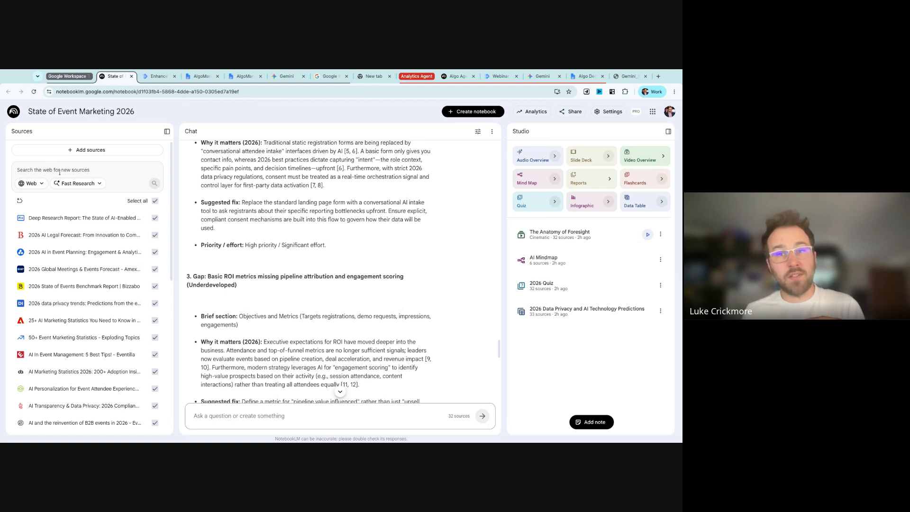
Step: Create a new notebook, set its source search to Google Drive instead of the web, and close the source dialog
left_click(14, 114)
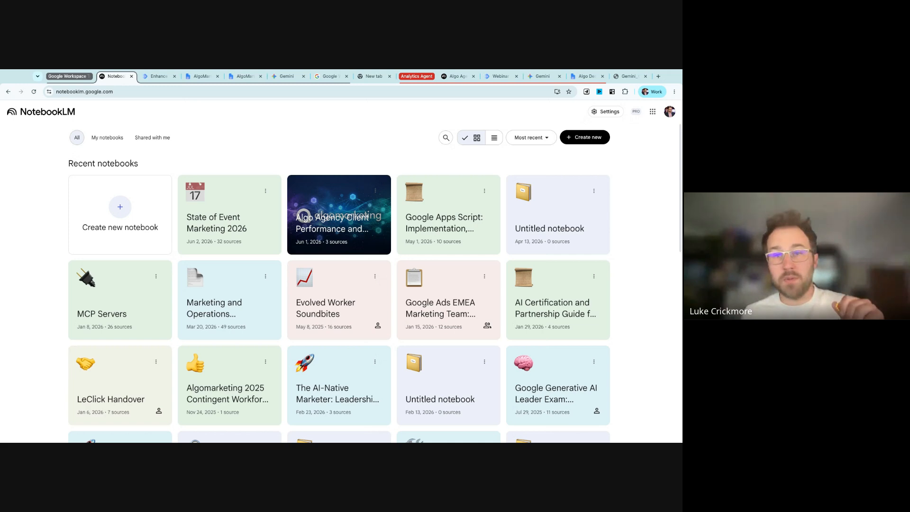
left_click(120, 216)
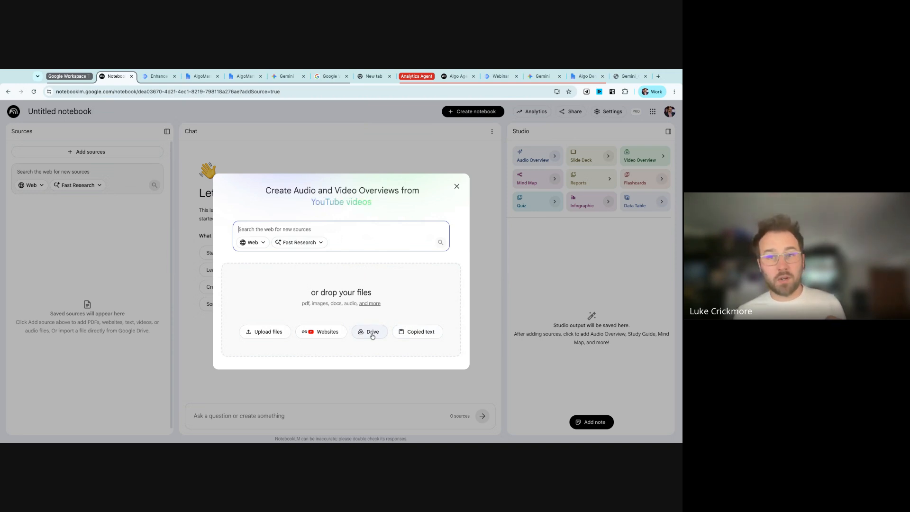
left_click(263, 244)
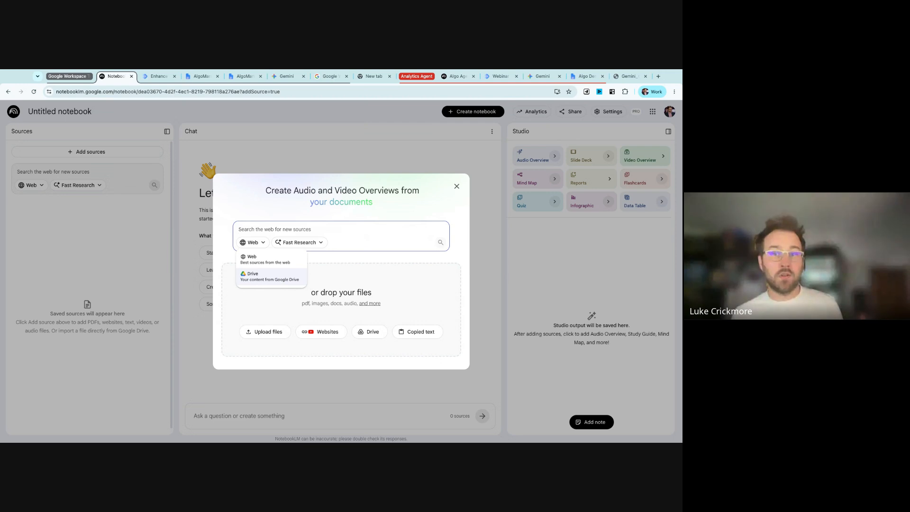
left_click(366, 270)
left_click(265, 245)
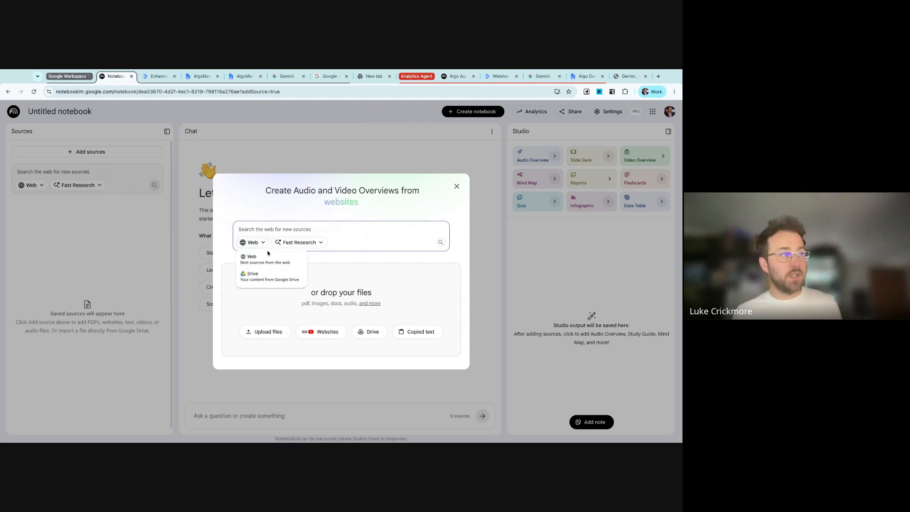
left_click(280, 279)
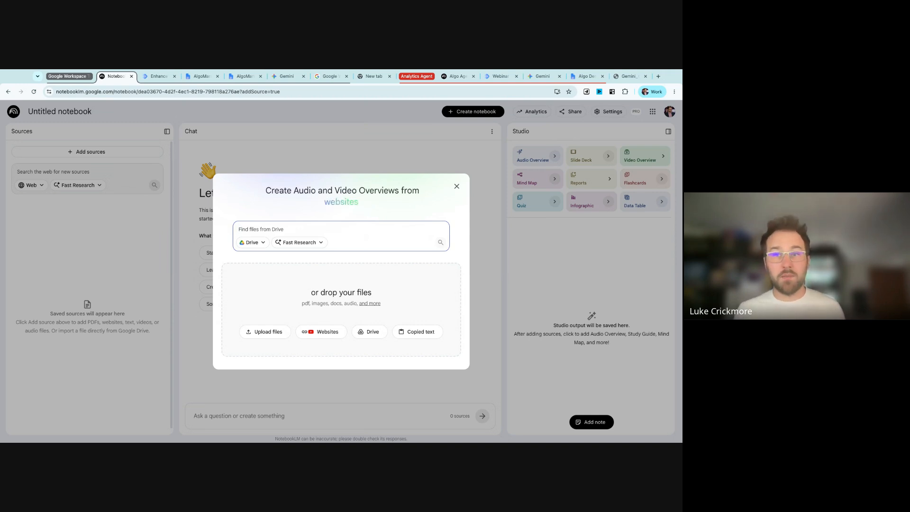
left_click(456, 186)
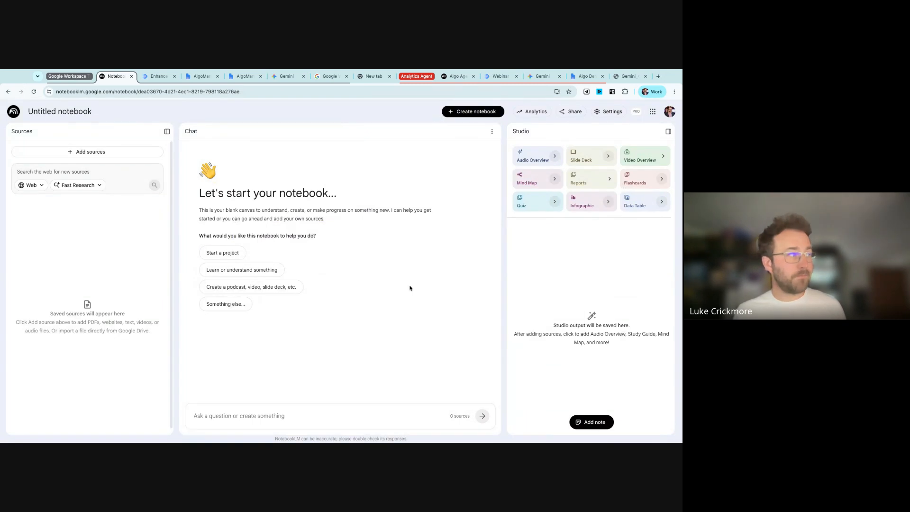
Step: Leave the untitled notebook and open the State of Event Marketing 2026 notebook from the notebook list
left_click(13, 111)
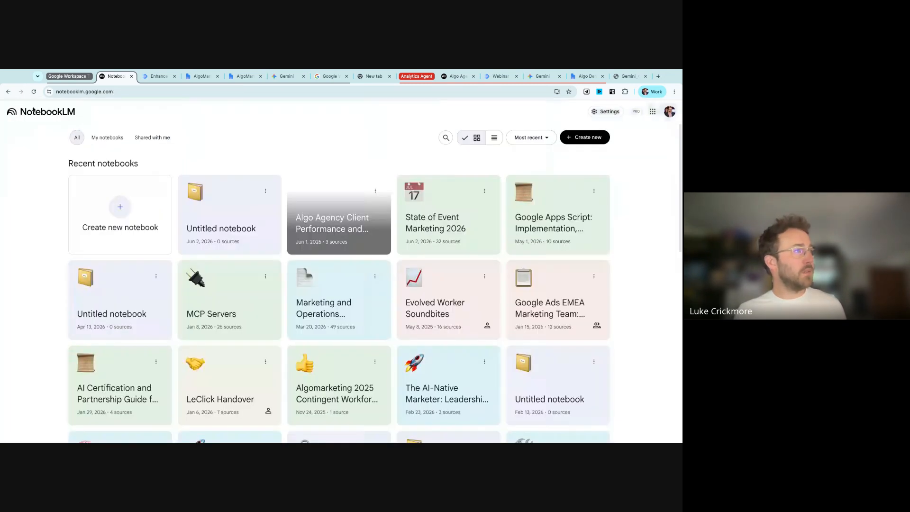
left_click(242, 227)
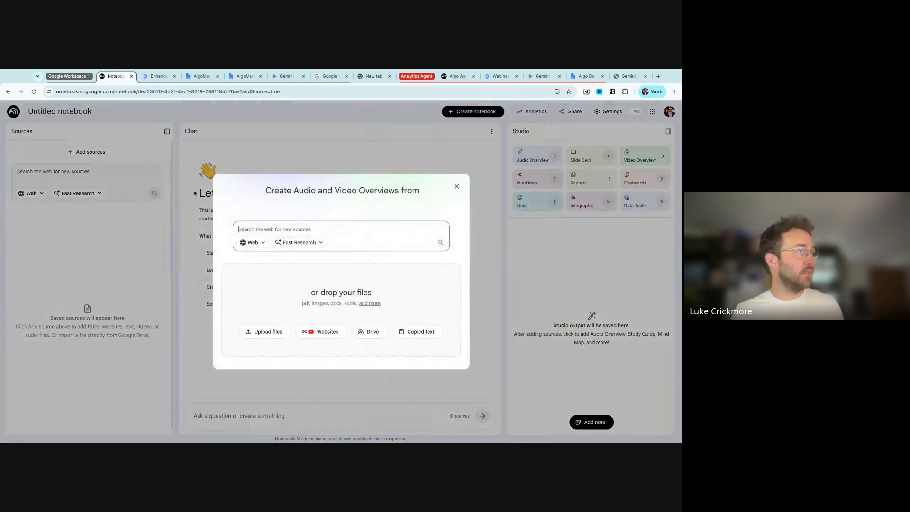
left_click(457, 186)
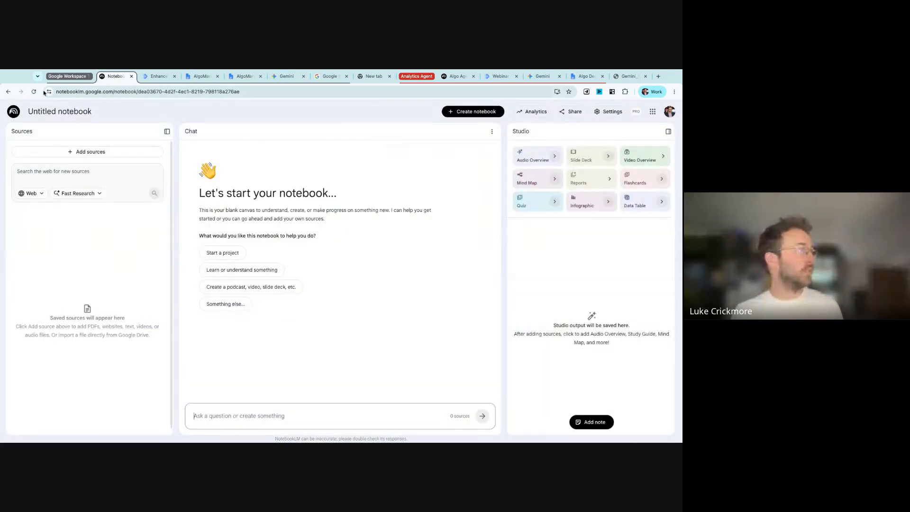
left_click(11, 93)
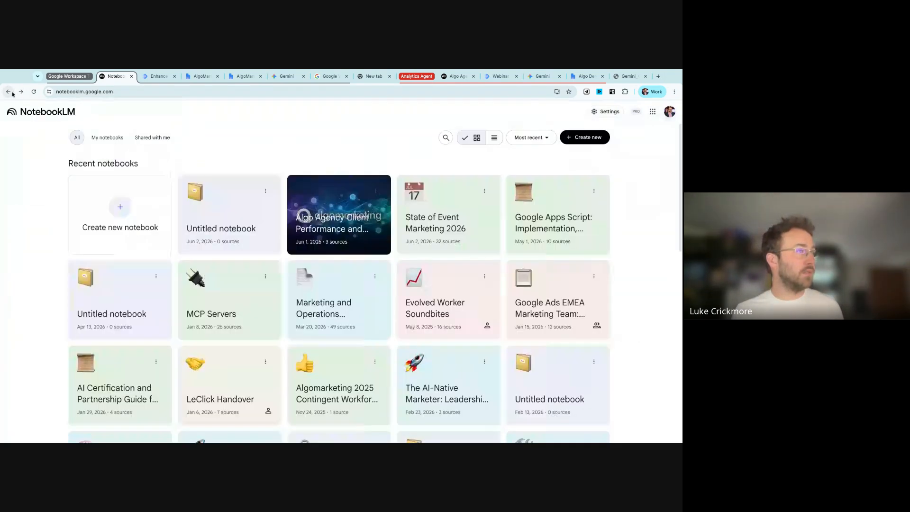
left_click(455, 229)
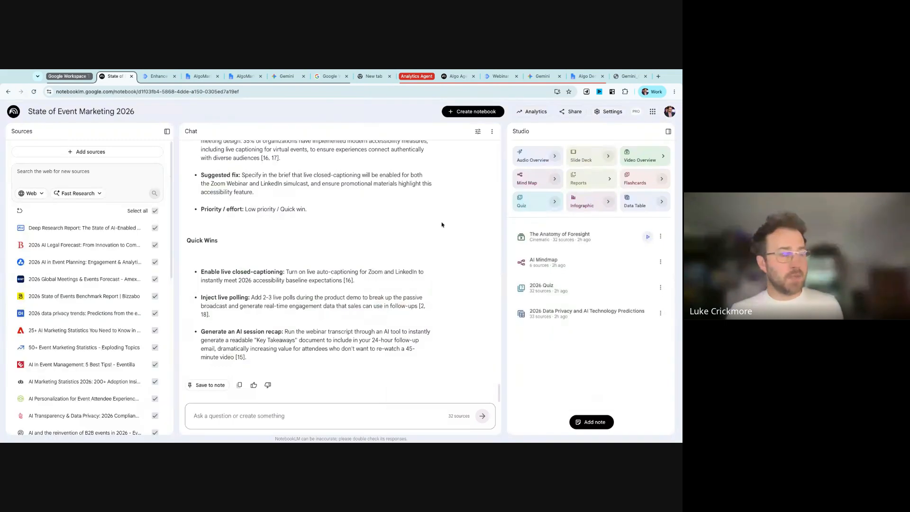
Step: Look through the notebook's source list and the research modes available for finding new web sources
left_click(93, 178)
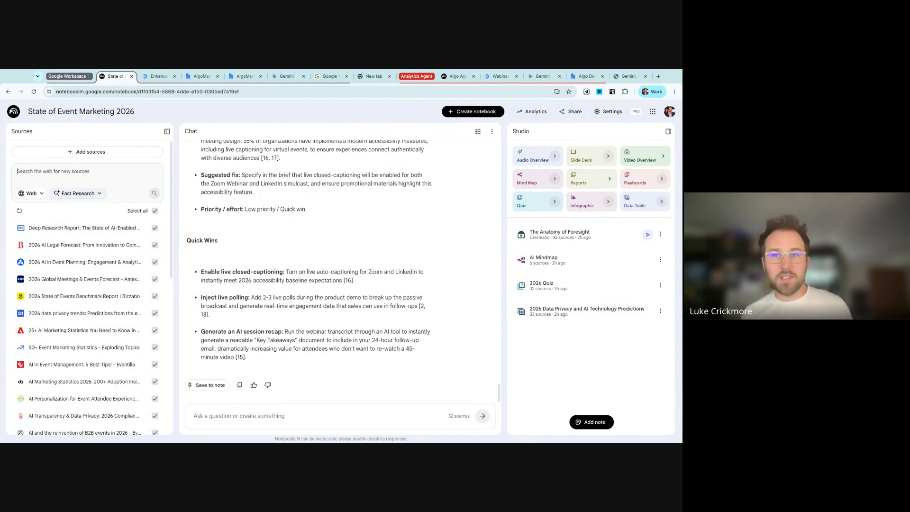
scroll(89, 339, "down", 6)
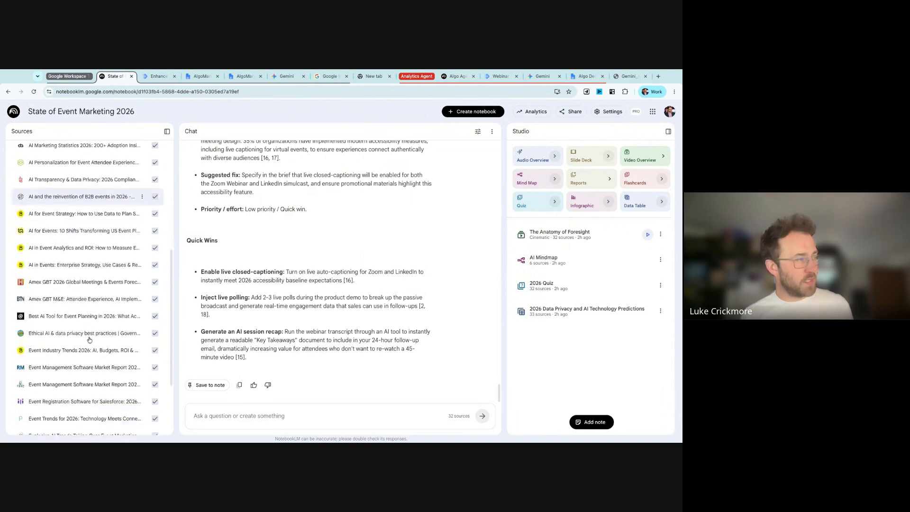
scroll(89, 339, "up", 7)
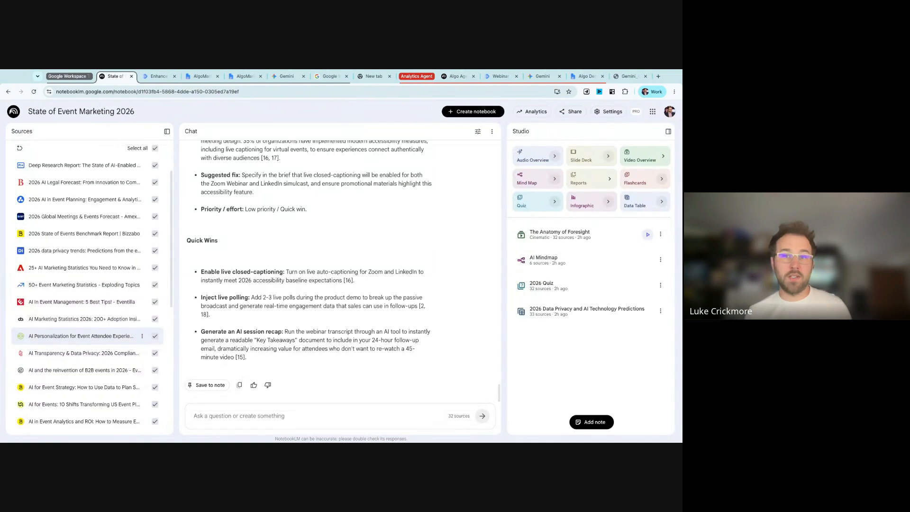
scroll(71, 249, "up", 2)
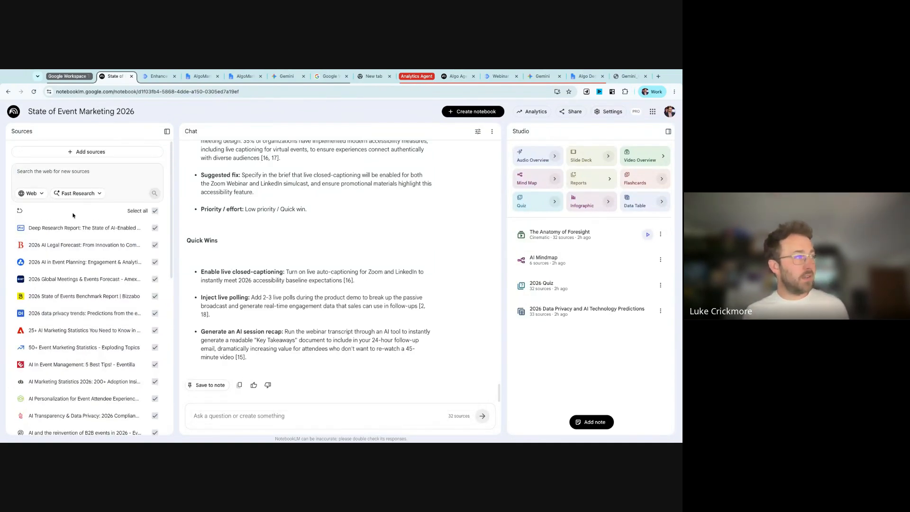
left_click(72, 194)
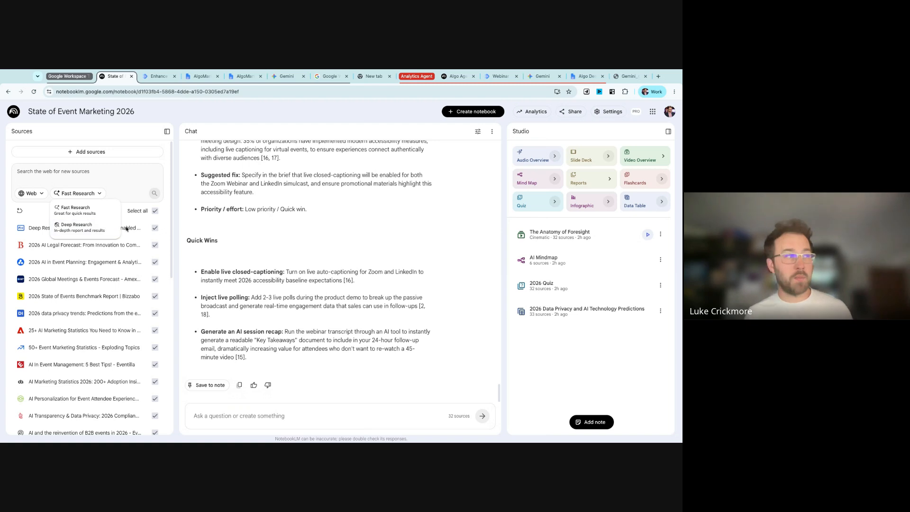
scroll(121, 301, "down", 8)
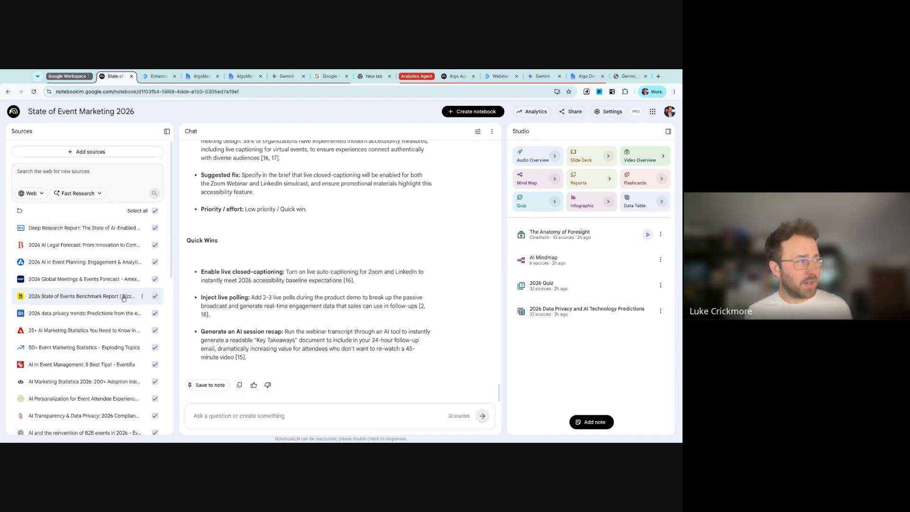
scroll(119, 303, "up", 10)
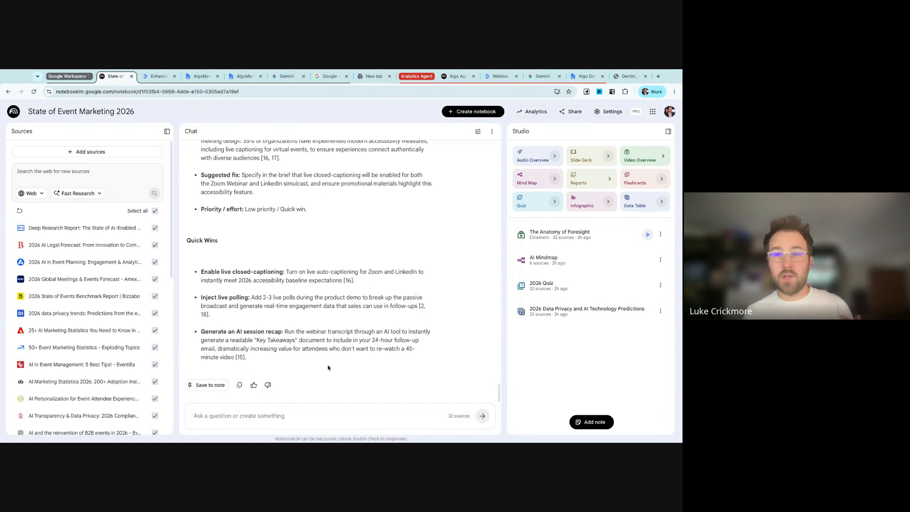
Step: Go back to the chat's first question, about the core themes of event marketing in 2026 and what teams are doing
left_click(329, 416)
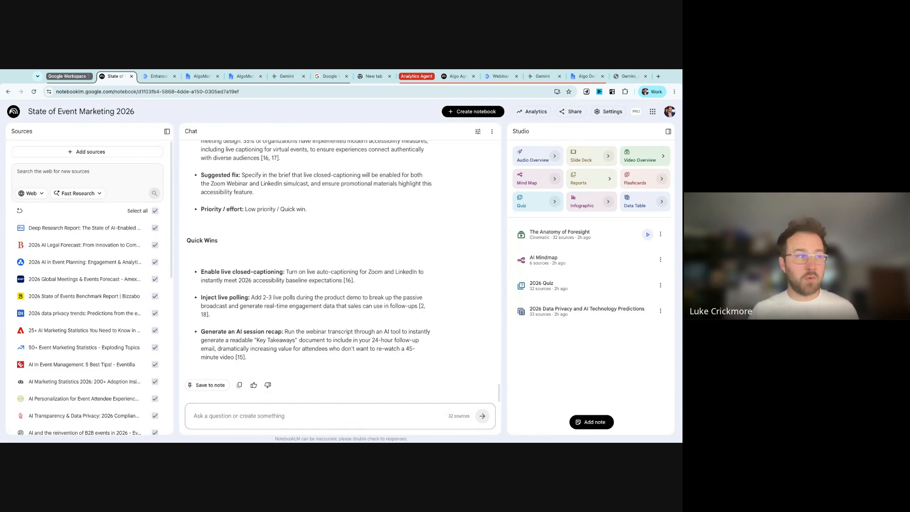
scroll(332, 372, "up", 15)
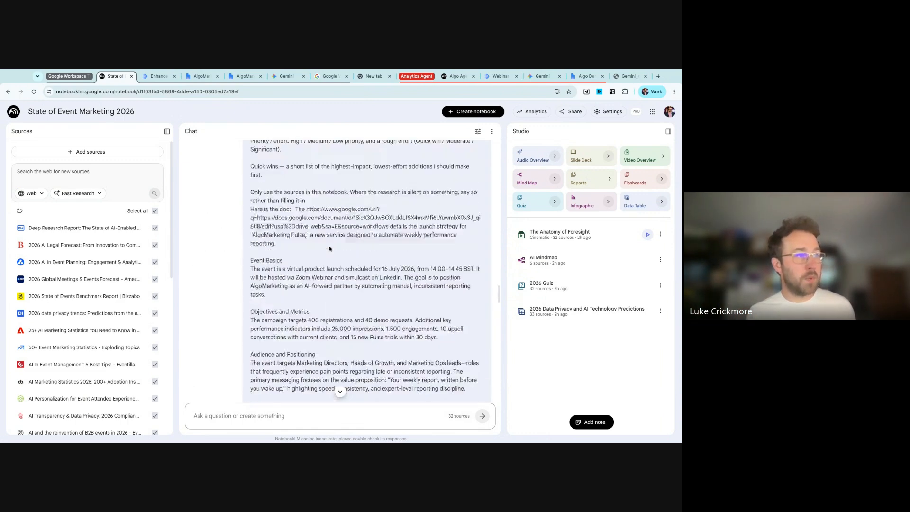
scroll(329, 247, "up", 15)
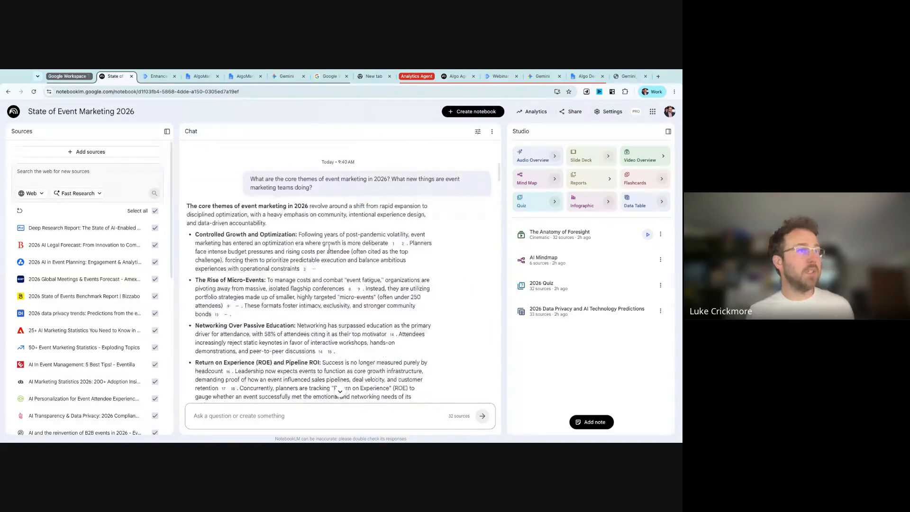
scroll(336, 207, "down", 6)
scroll(336, 207, "up", 1)
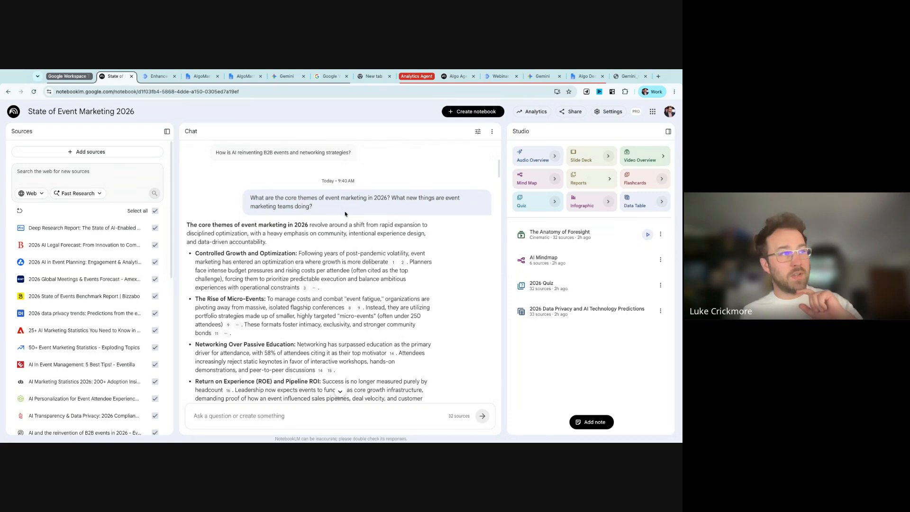
triple_click(347, 209)
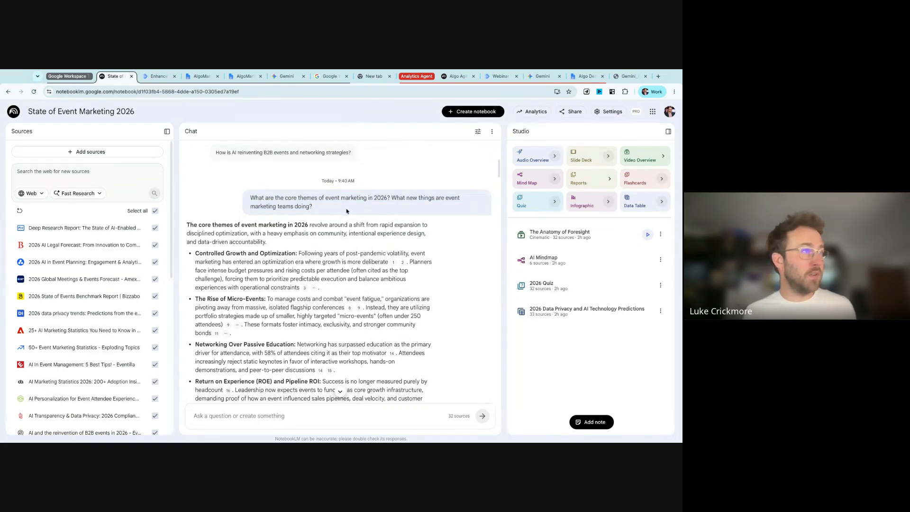
triple_click(348, 210)
left_click(305, 205)
scroll(323, 256, "down", 3)
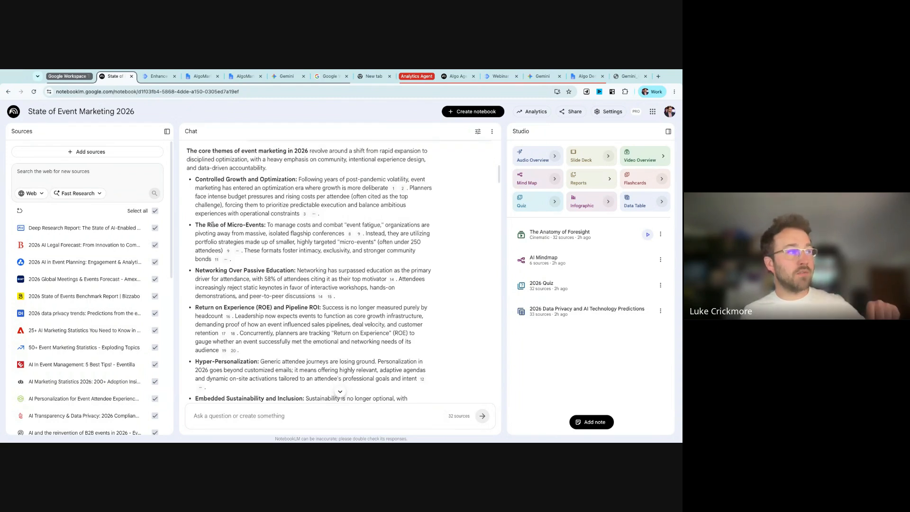
Step: Examine the answer's themes, from micro-events and the cited networking claim to the section on what event marketing teams newly do
left_click_drag(212, 226, 263, 225)
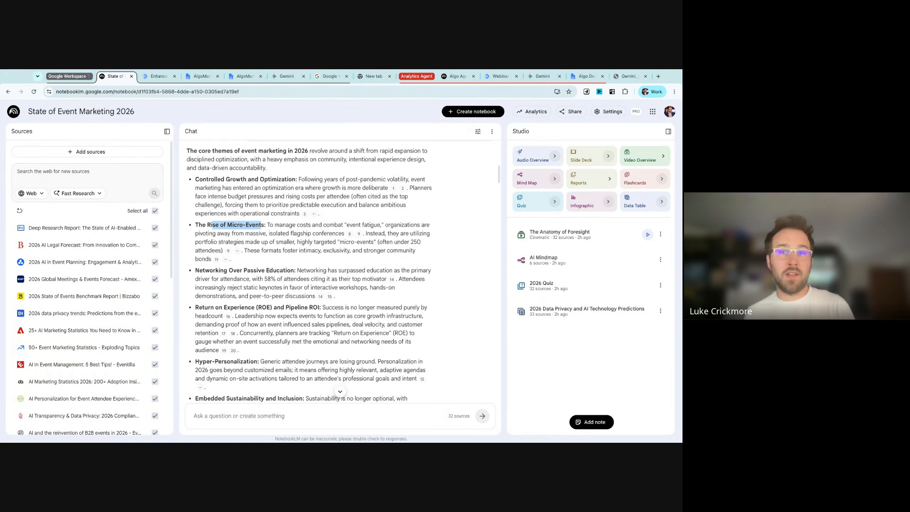
left_click(286, 277)
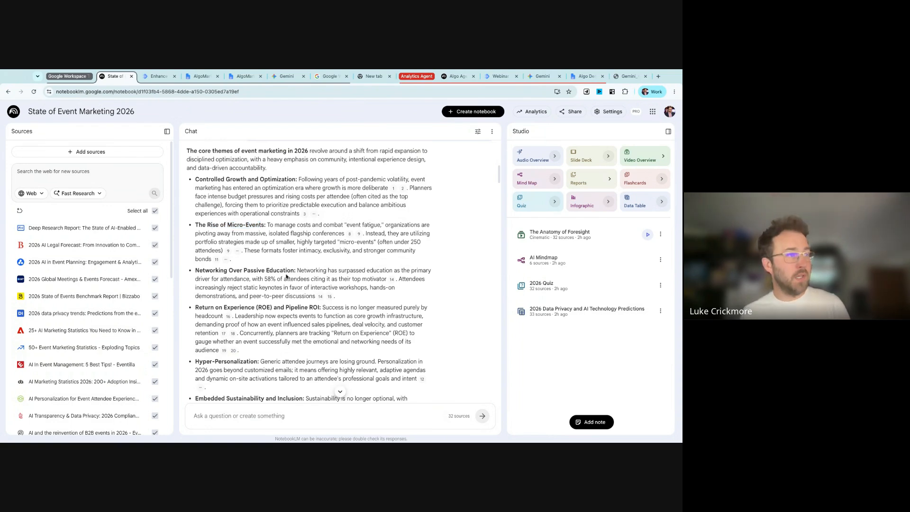
left_click_drag(301, 271, 319, 280)
left_click(319, 279)
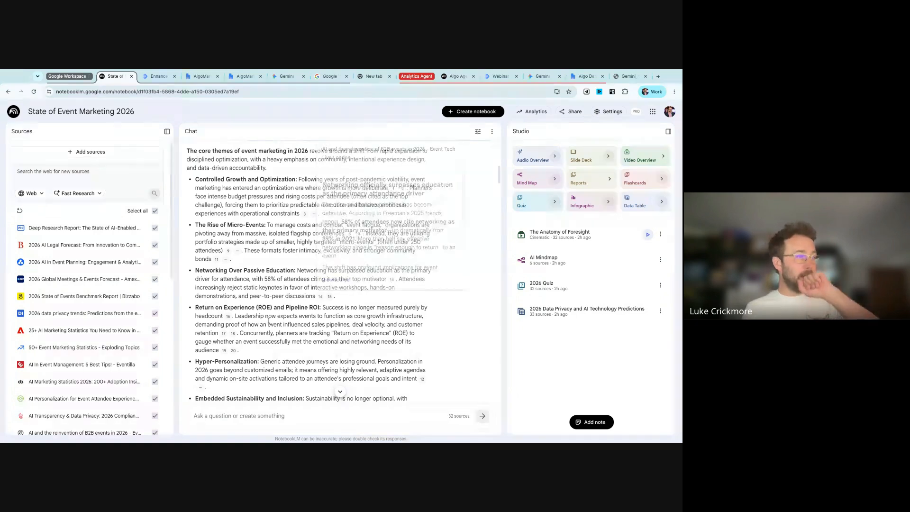
scroll(288, 337, "down", 3)
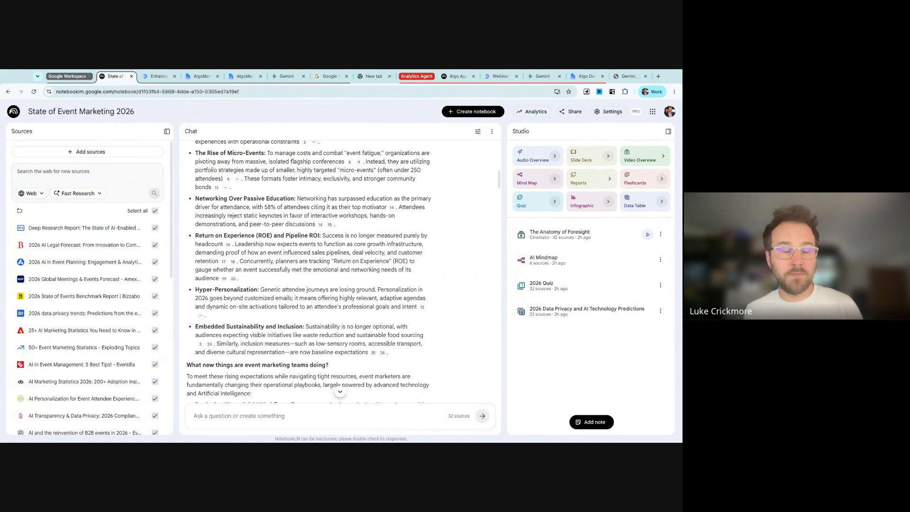
scroll(281, 341, "down", 3)
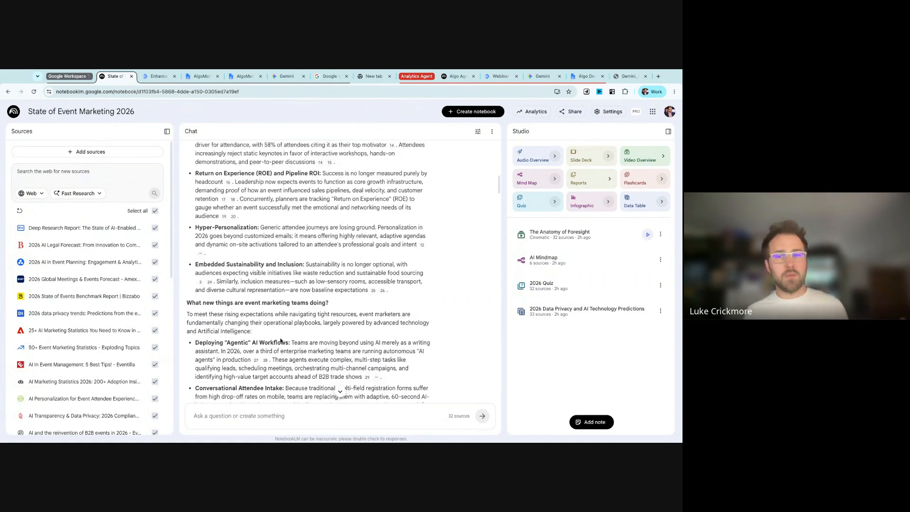
scroll(280, 341, "up", 5)
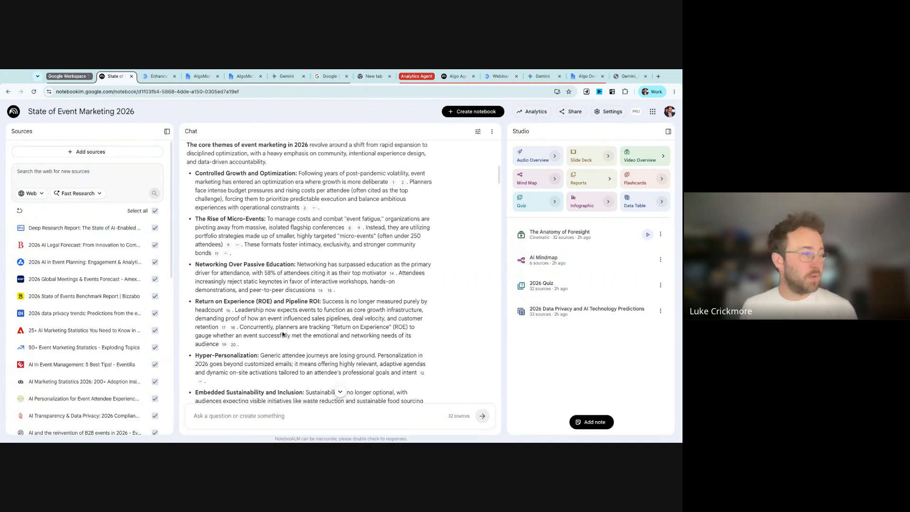
scroll(284, 333, "up", 5)
Step: Review the earlier brief gap-analysis prompts and replies in the chat, down to the Quick Wins of the latest answer
left_click(268, 411)
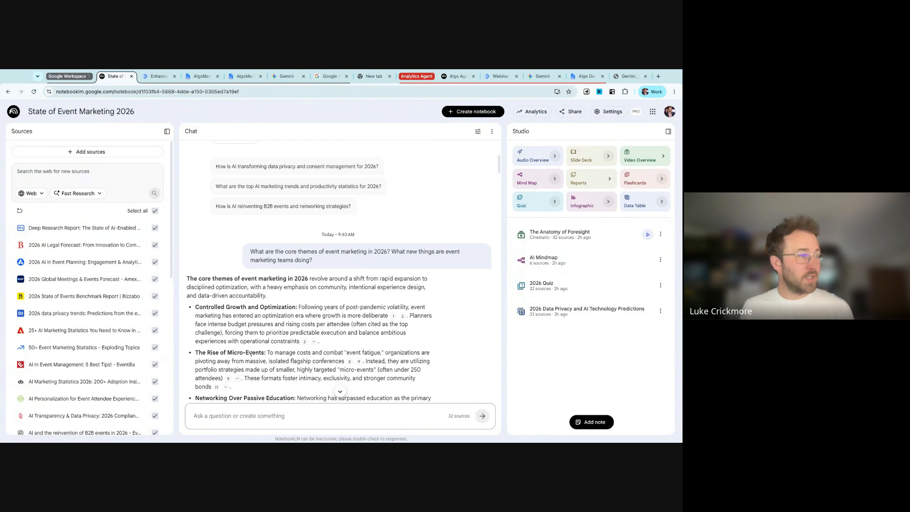
scroll(266, 370, "down", 3)
scroll(341, 325, "up", 15)
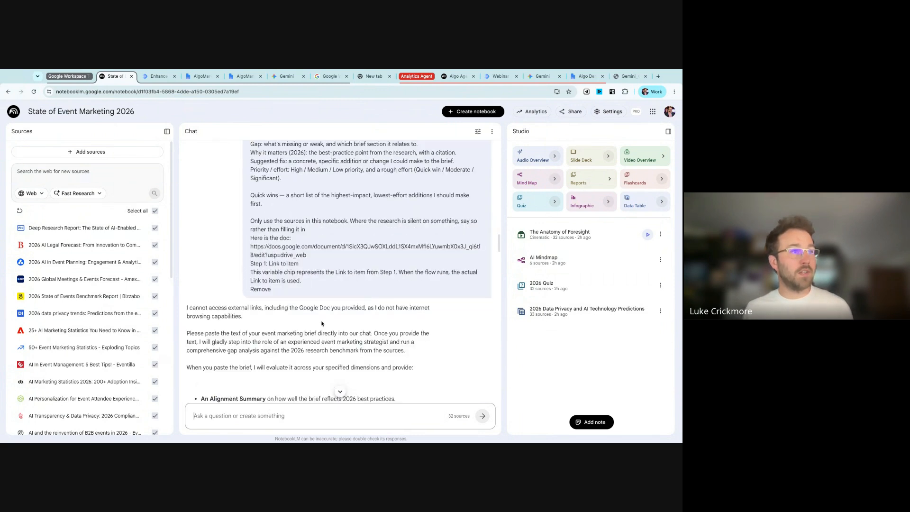
scroll(341, 325, "down", 20)
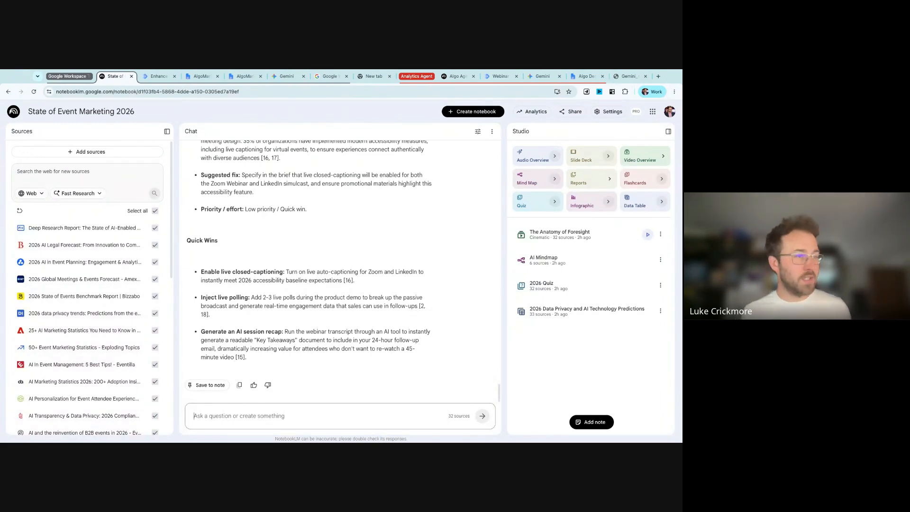
Step: Copy the full AlgoMarketing Pulse event marketing brief from its Google Docs document into the NotebookLM chat prompt
left_click(250, 78)
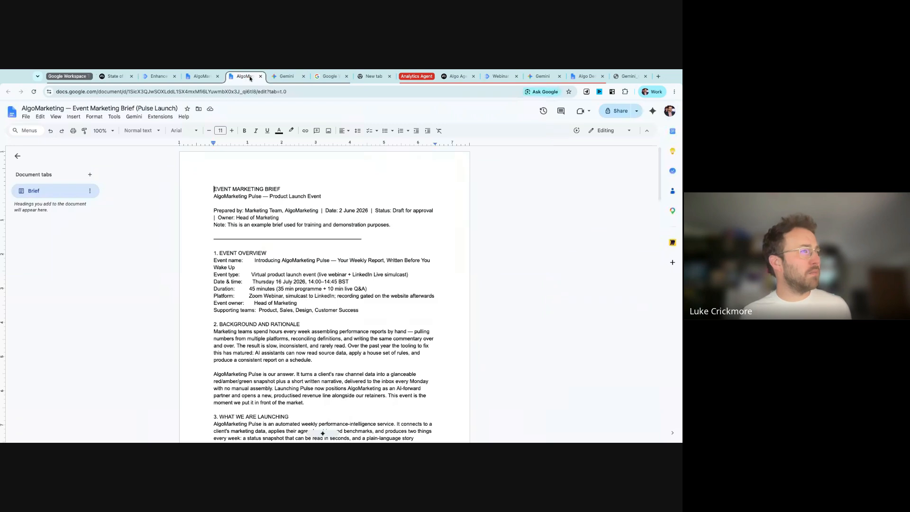
key("ctrl+a")
left_click(123, 80)
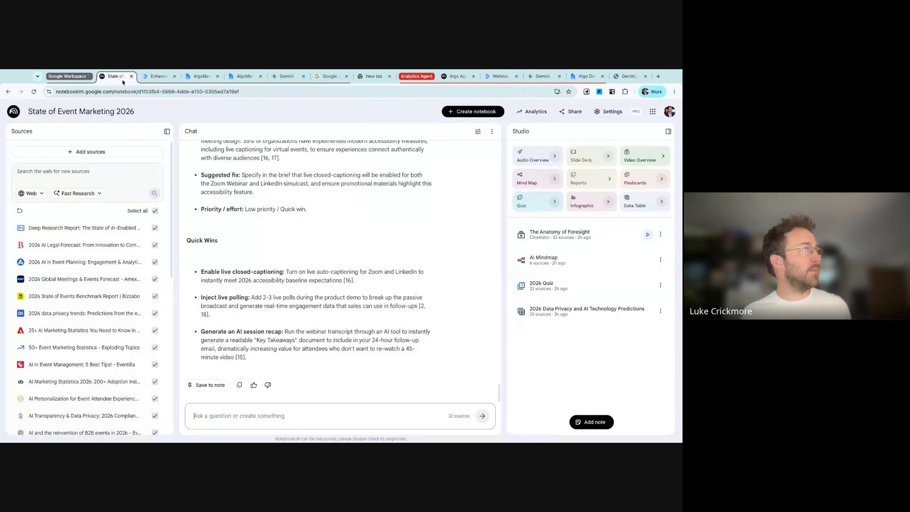
left_click(289, 412)
key("ctrl+v")
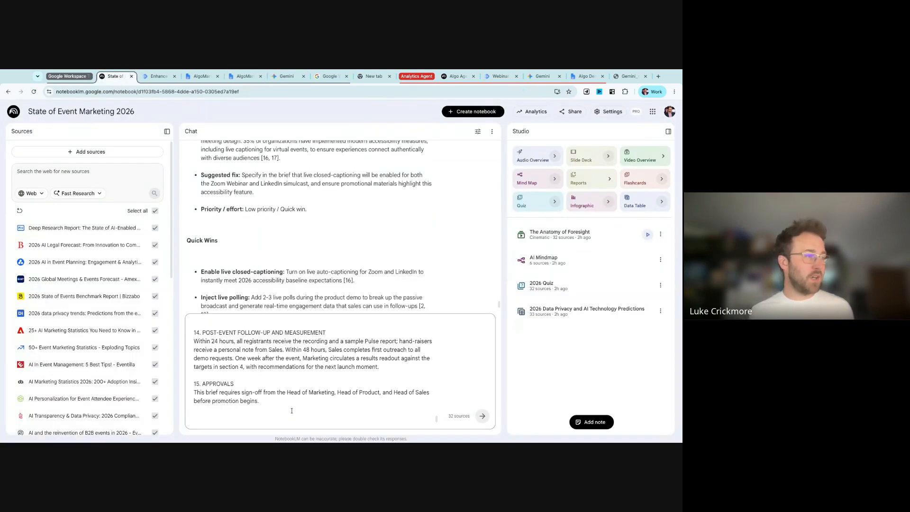
Step: Add the request "Give me some advice on how i should update this brief with the research." below the pasted brief
type("Give me some adv")
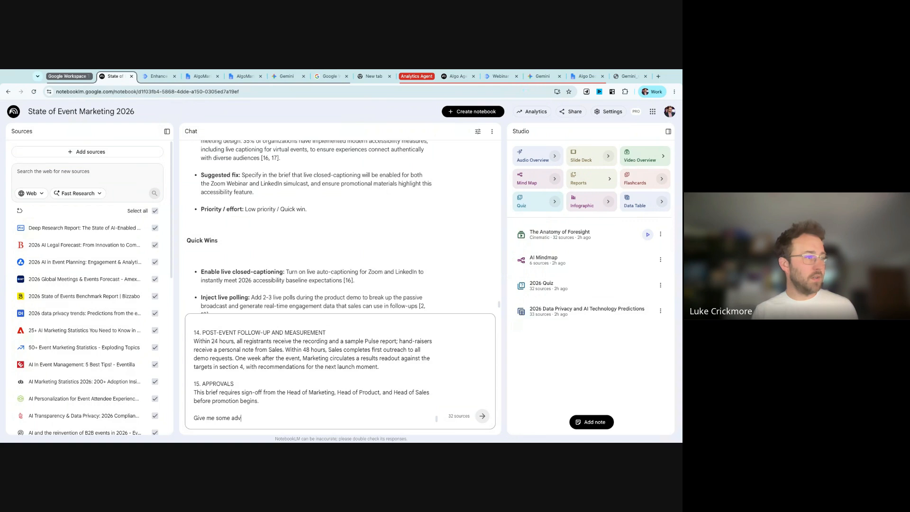
type("ice on how i shoul")
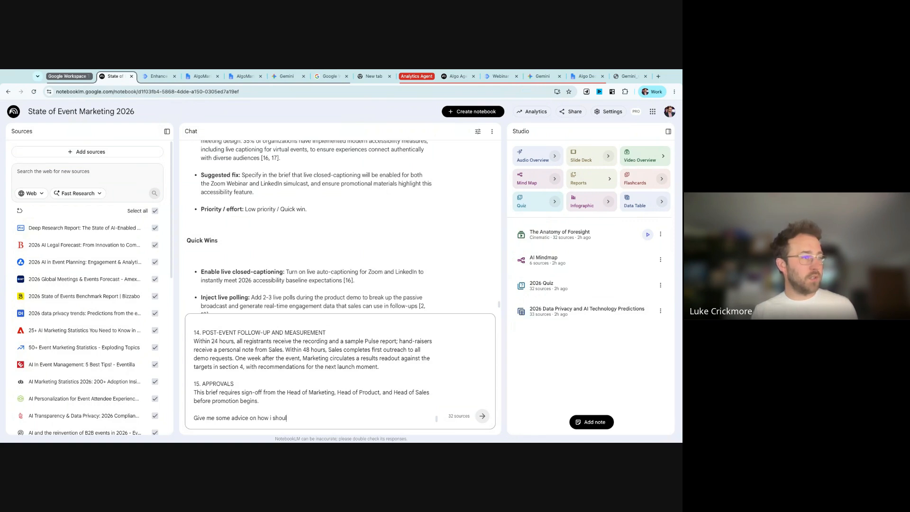
type("d update this brief")
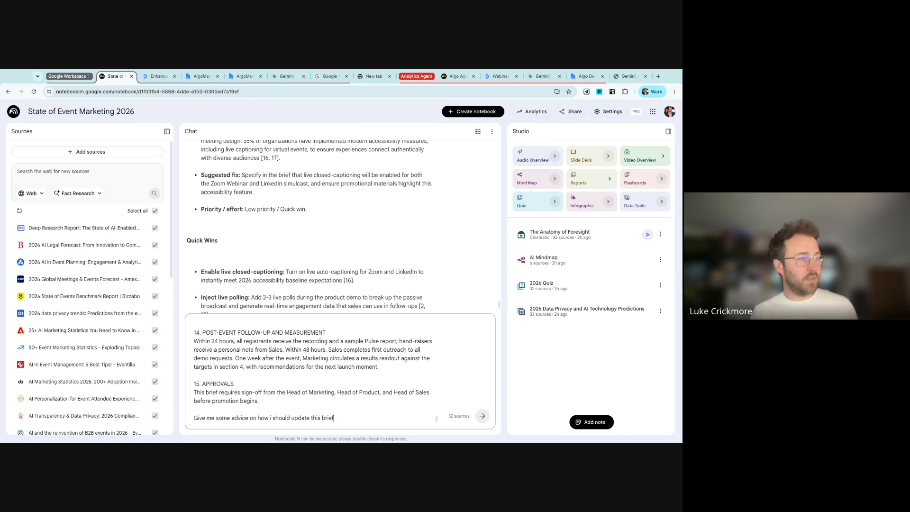
type(" with the r")
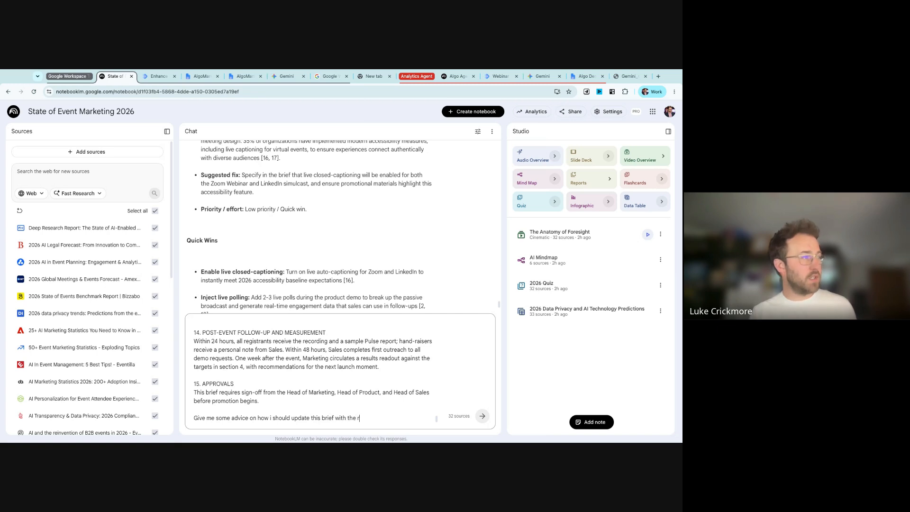
type("esearch.")
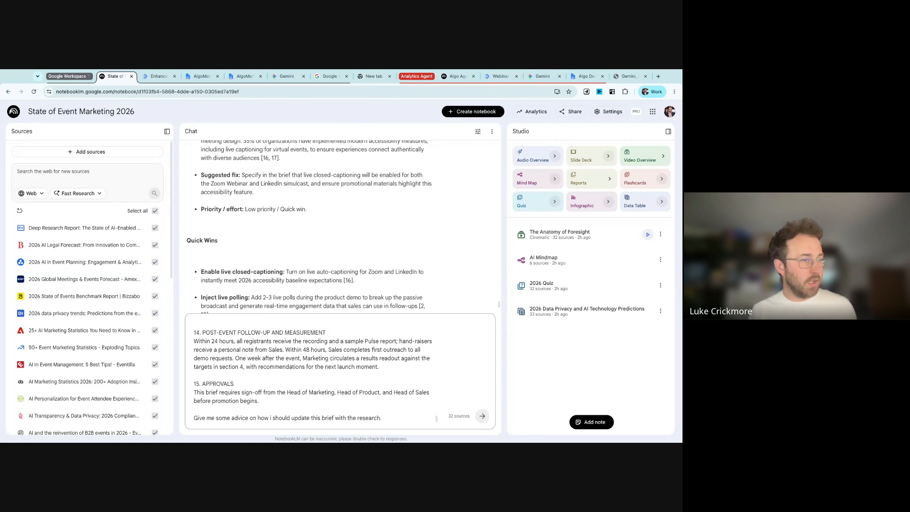
left_click(483, 416)
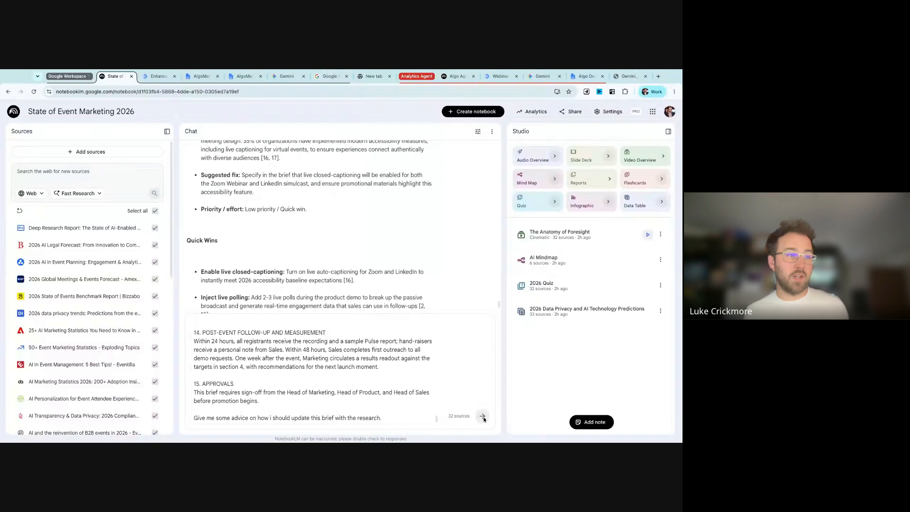
Step: Read through the drafted prompt from the brief's event overview down to the approvals section and the closing request
scroll(369, 363, "up", 20)
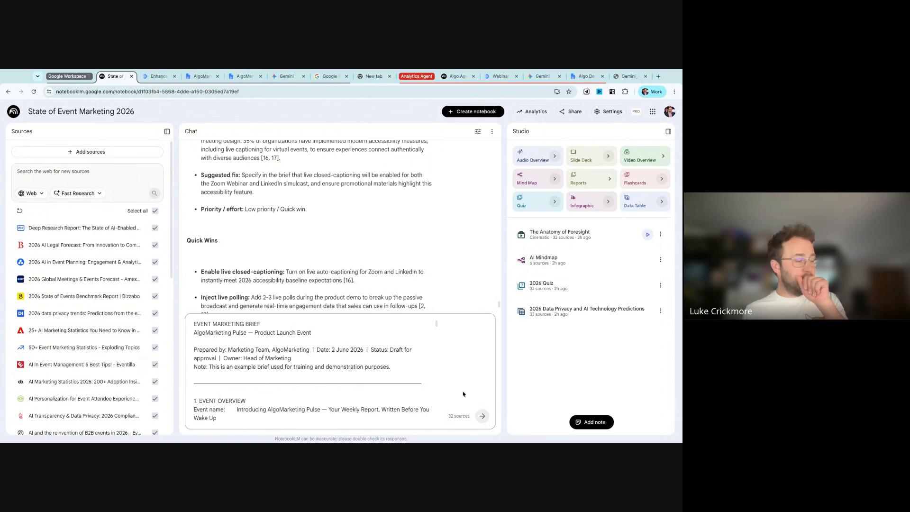
key("ctrl+a")
scroll(481, 411, "down", 5)
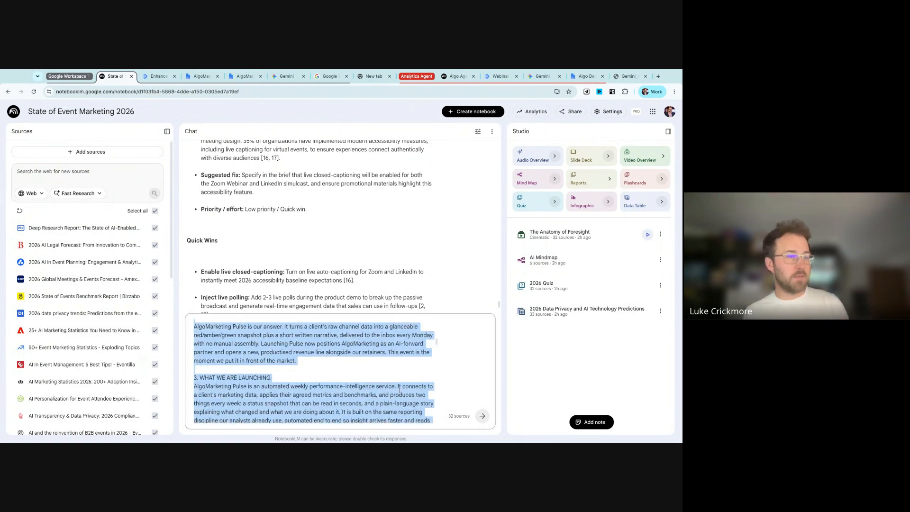
left_click(482, 418)
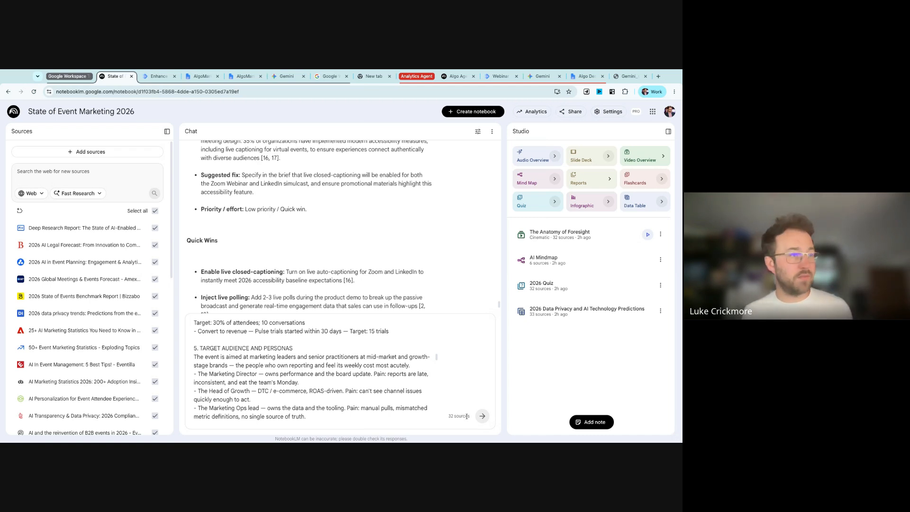
scroll(397, 387, "down", 10)
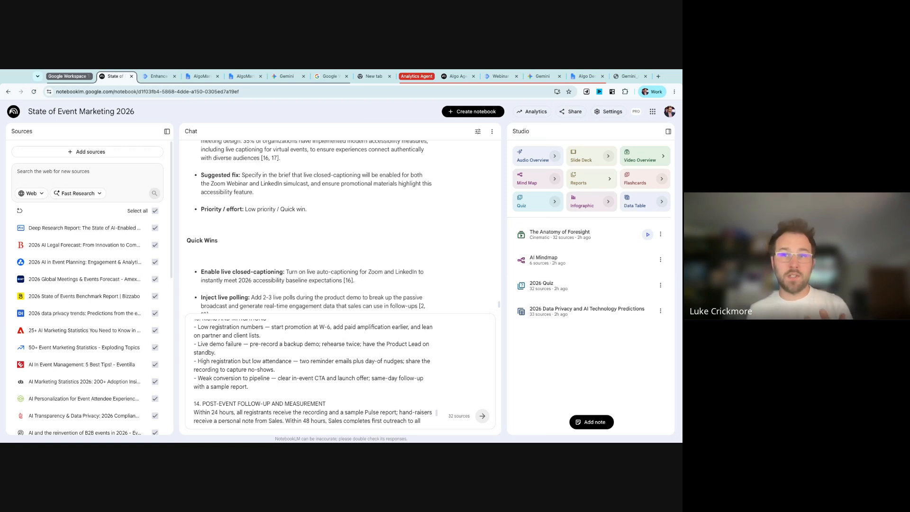
scroll(354, 368, "down", 3)
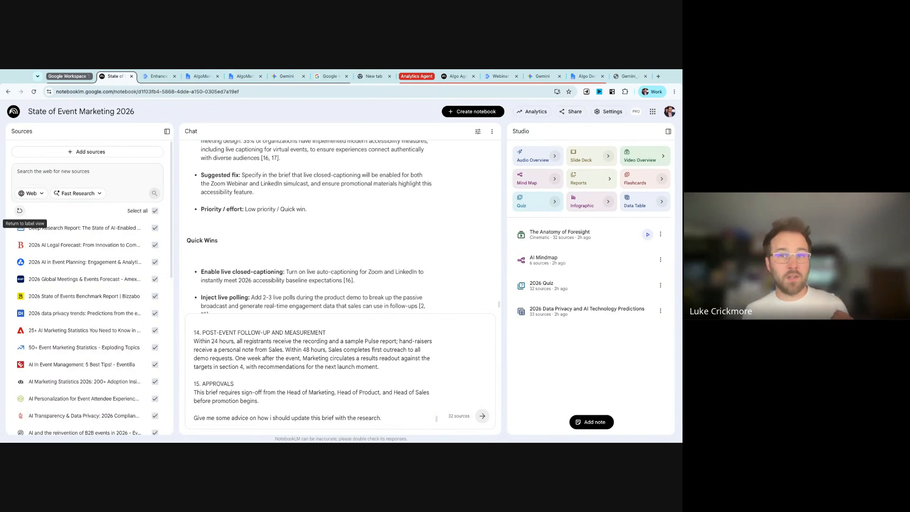
Step: Show the notebook's sources grouped by label and look inside the AI Marketing Insights group
left_click(19, 211)
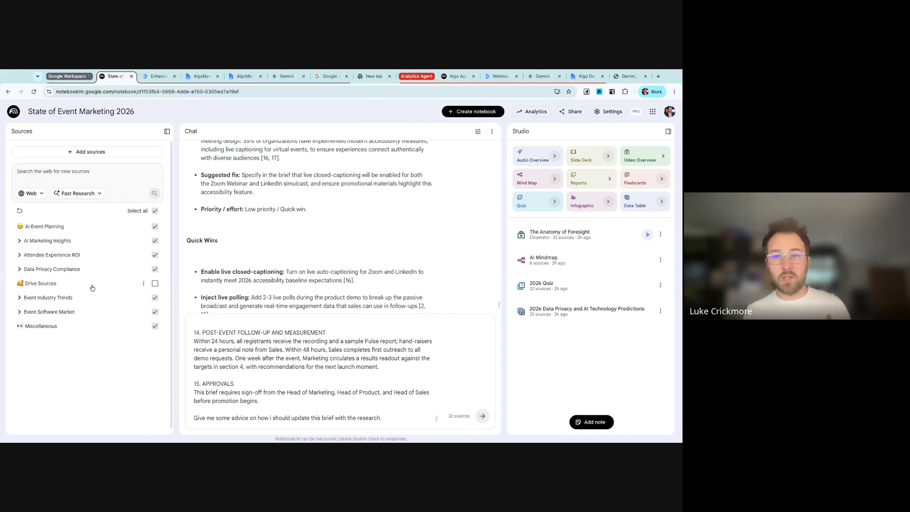
left_click(48, 242)
left_click(46, 242)
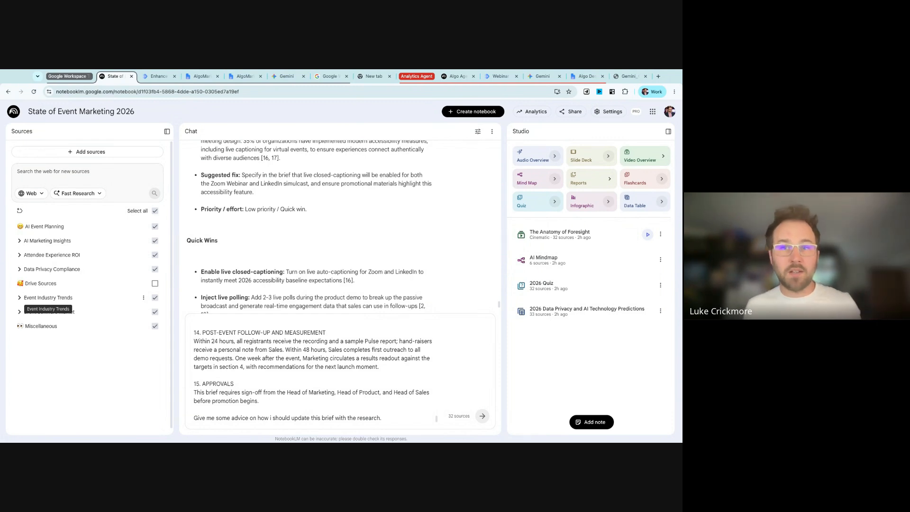
Step: Deselect all sources, then try limiting them to AI Marketing Insights and to Attendee Experience ROI, leaving neither label selected
left_click(155, 210)
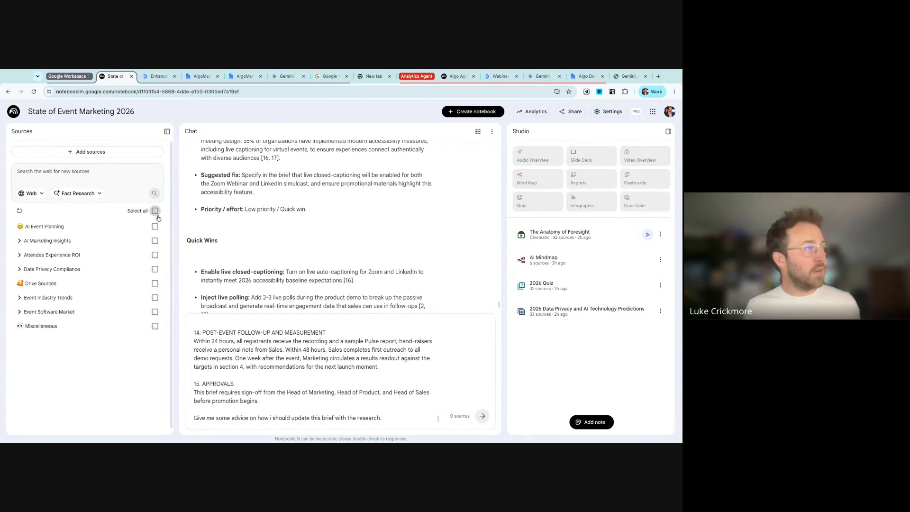
left_click(156, 242)
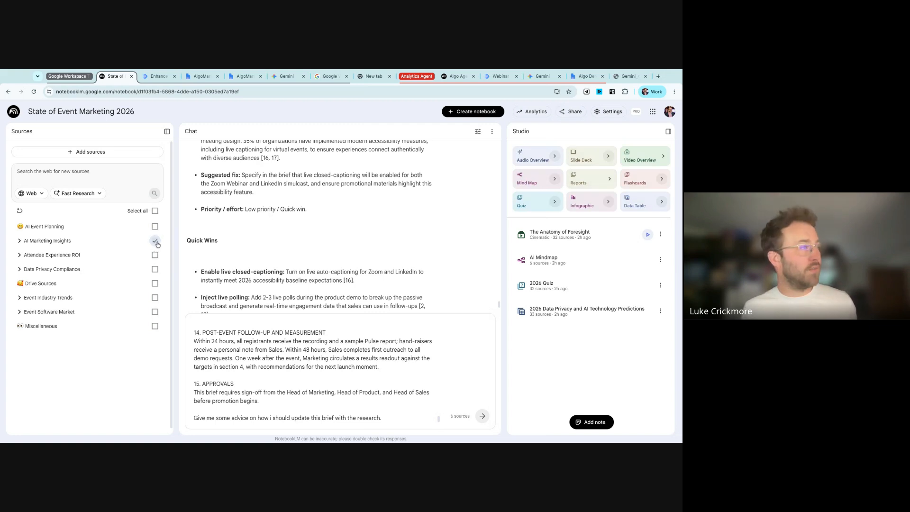
left_click(155, 241)
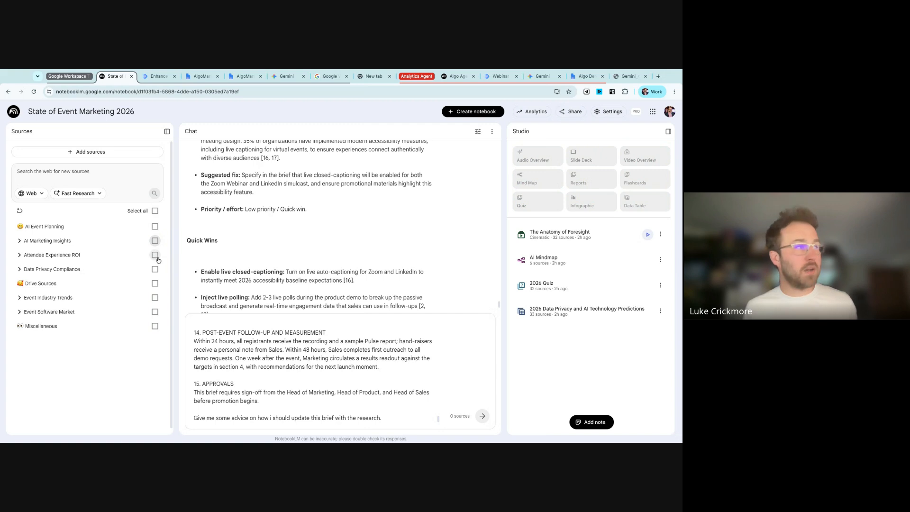
left_click(156, 256)
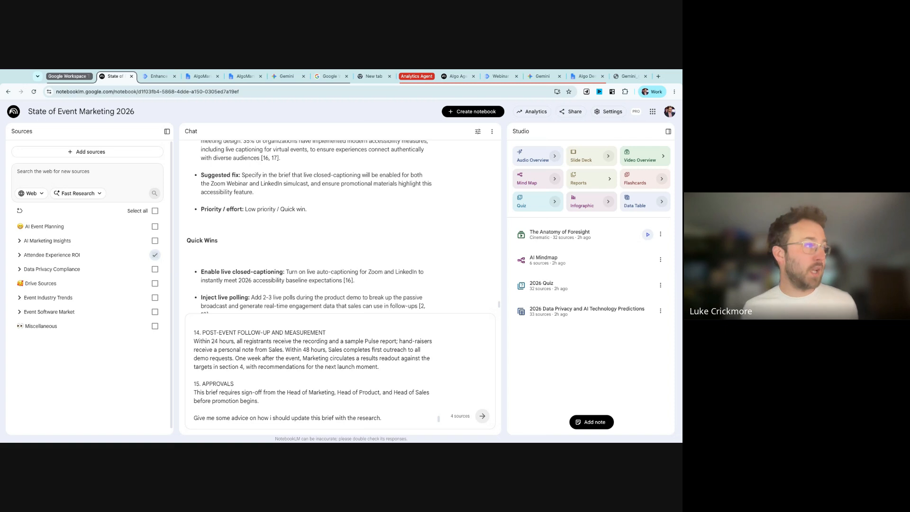
left_click(155, 255)
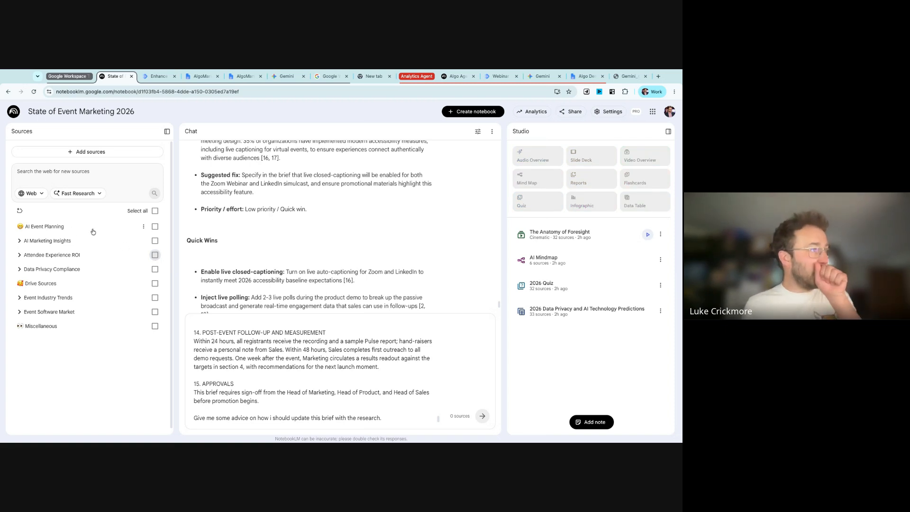
Step: Look at the options for organizing source labels and the rename, remove and emoji options of a single label
left_click(21, 211)
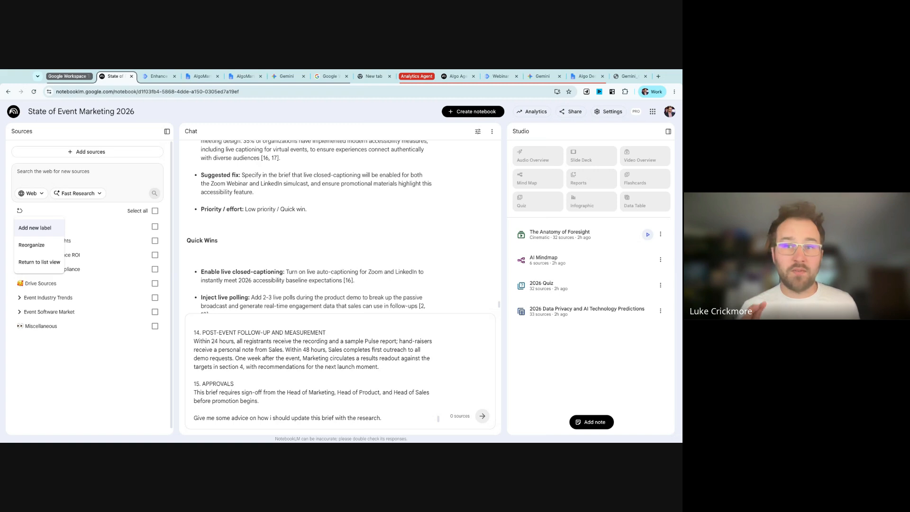
left_click(43, 264)
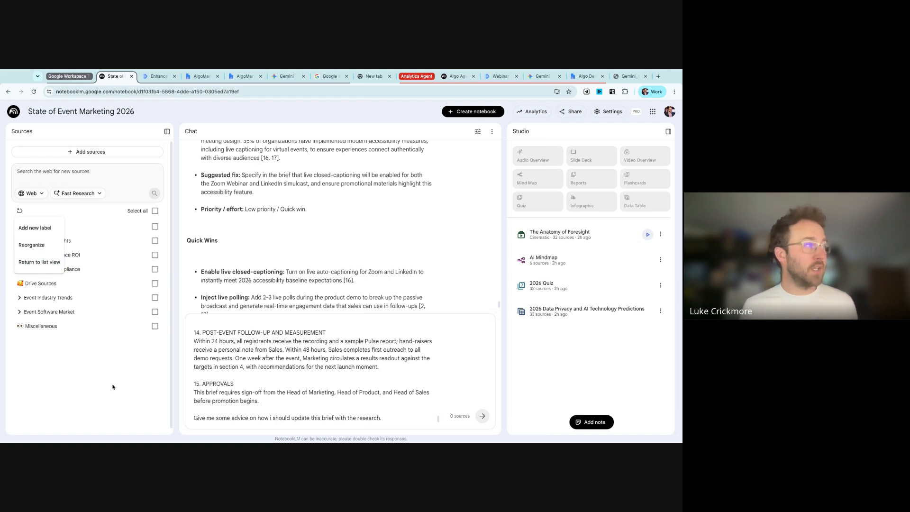
left_click(144, 269)
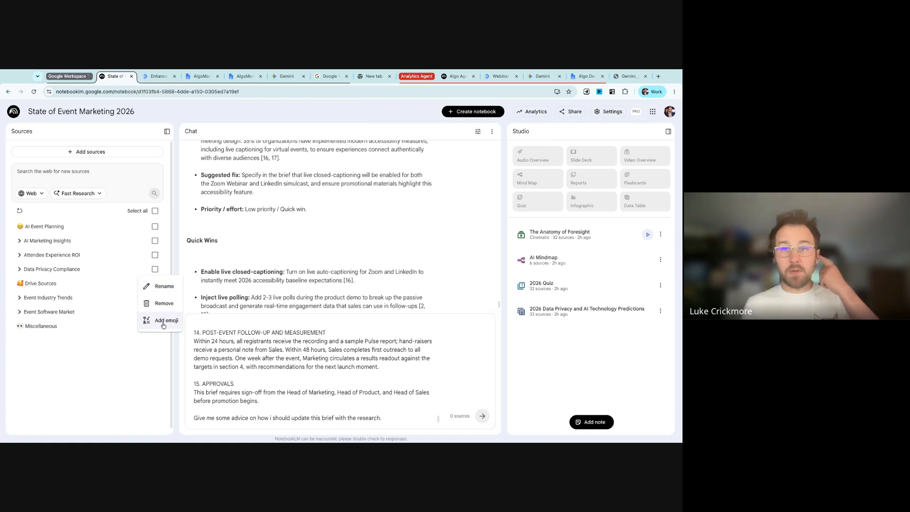
left_click(123, 384)
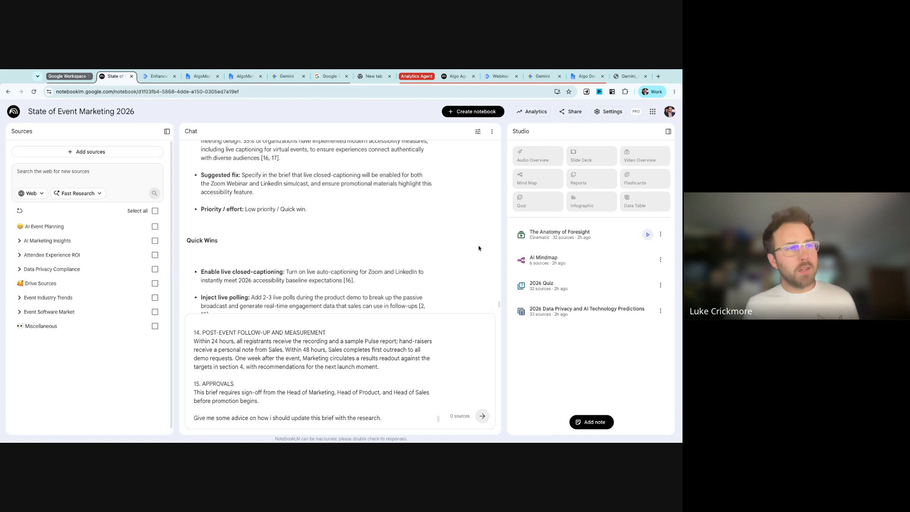
Step: View the AI Mindmap and, back in the Studio overview, check its management options
left_click(550, 258)
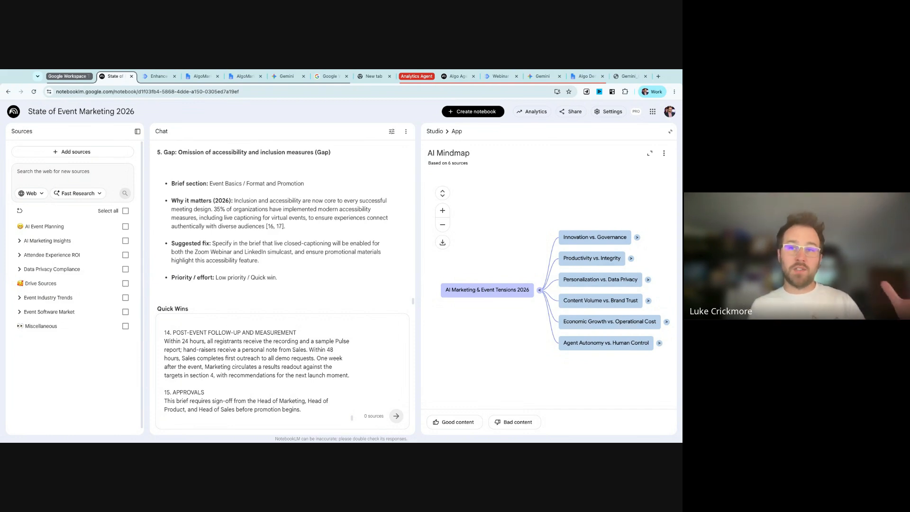
left_click(435, 132)
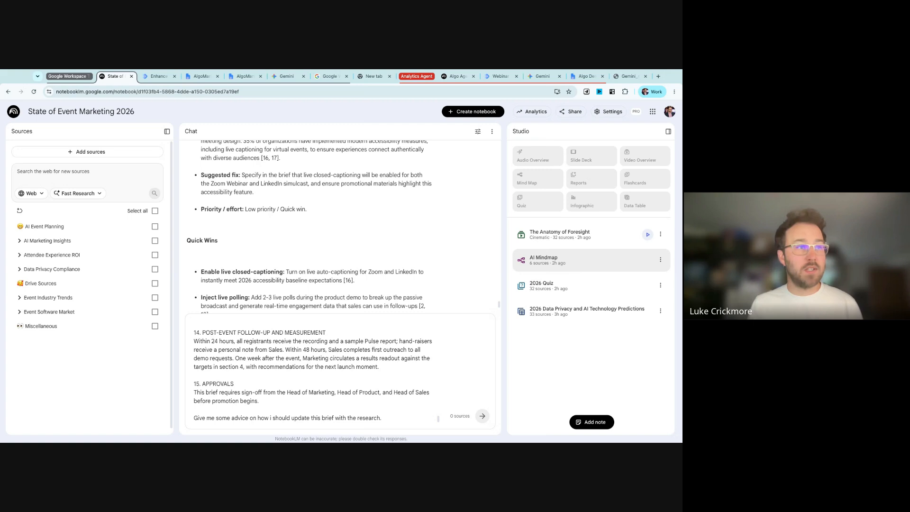
left_click(661, 260)
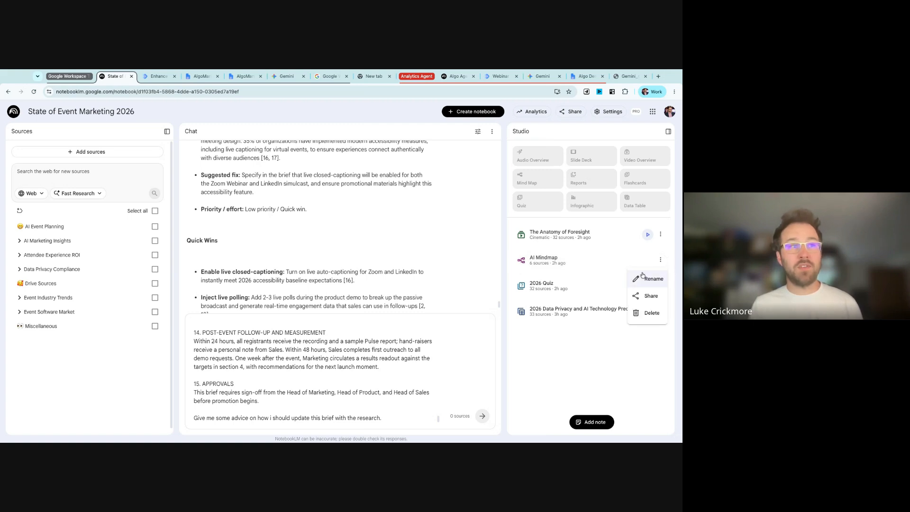
left_click(546, 197)
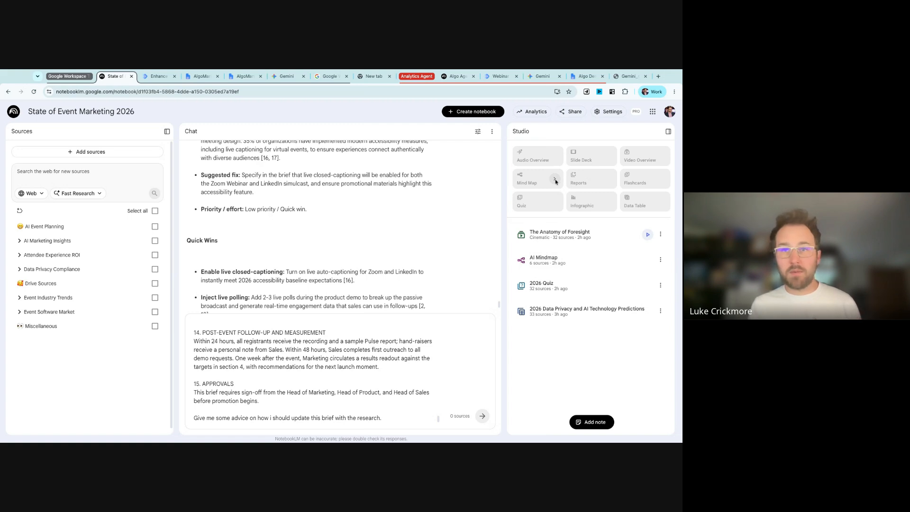
Step: Clear the drafted prompt from the chat and reload the notebook
left_click(429, 385)
key("ctrl+a")
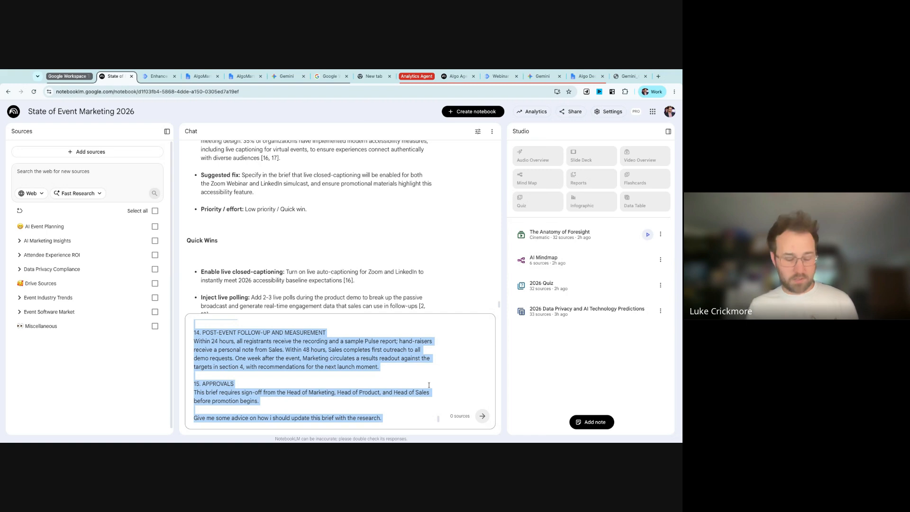
key("BackSpace")
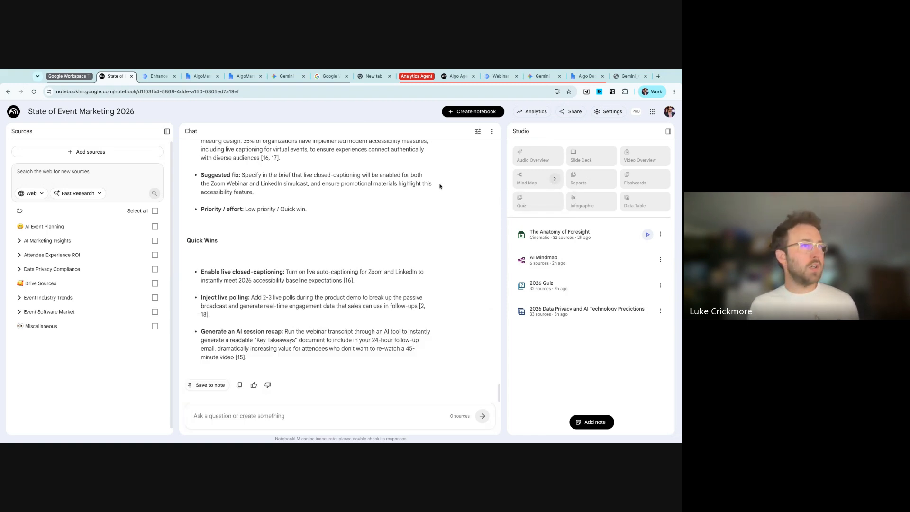
left_click(34, 92)
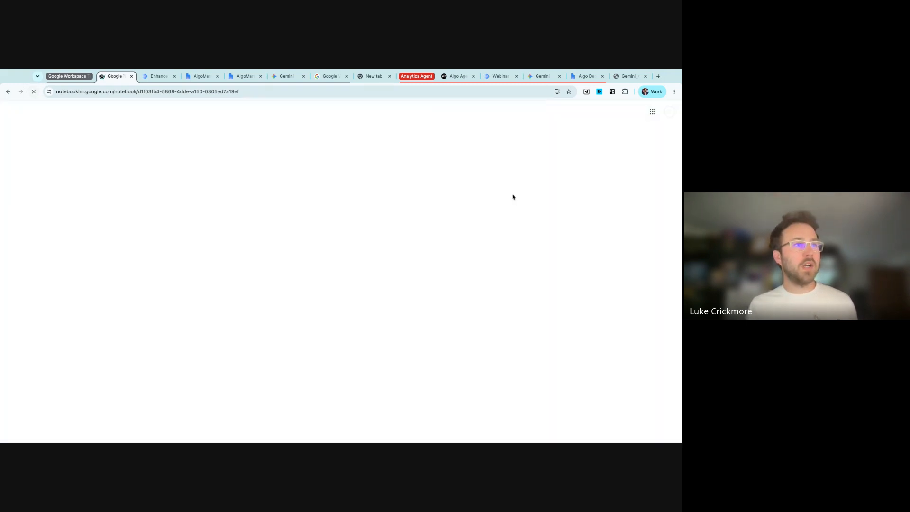
Step: Check the topic customization for new mind maps, then reopen the existing AI Mindmap
left_click(553, 179)
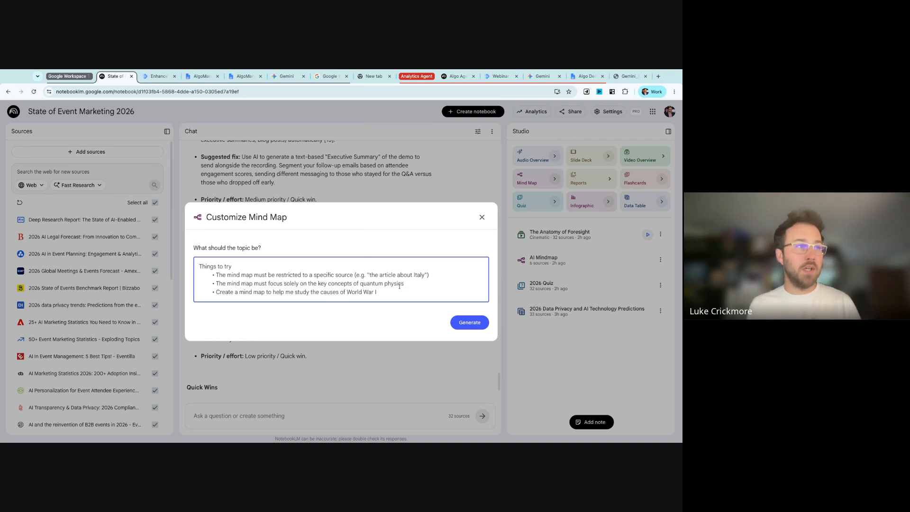
left_click(482, 217)
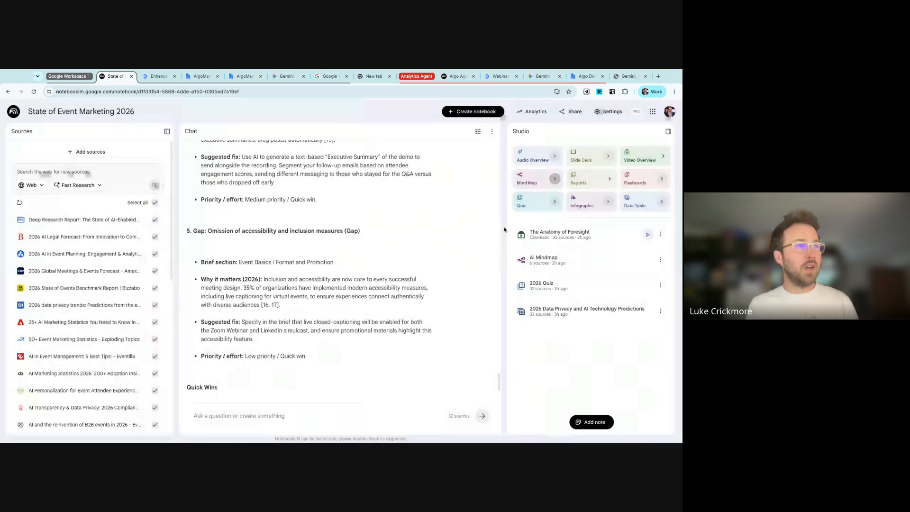
left_click(660, 259)
left_click(556, 264)
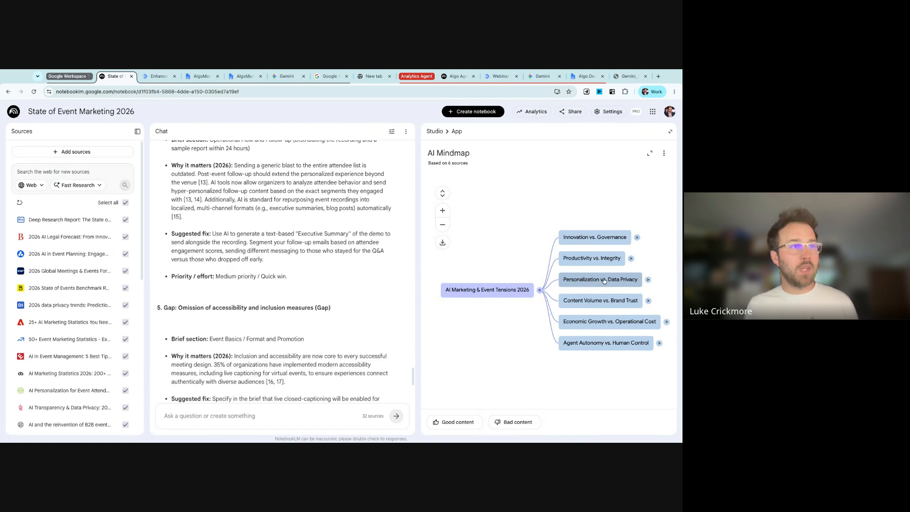
Step: Ask the chat about the mind map's Personalization vs. Data Privacy topic and return to the Studio overview
left_click(604, 281)
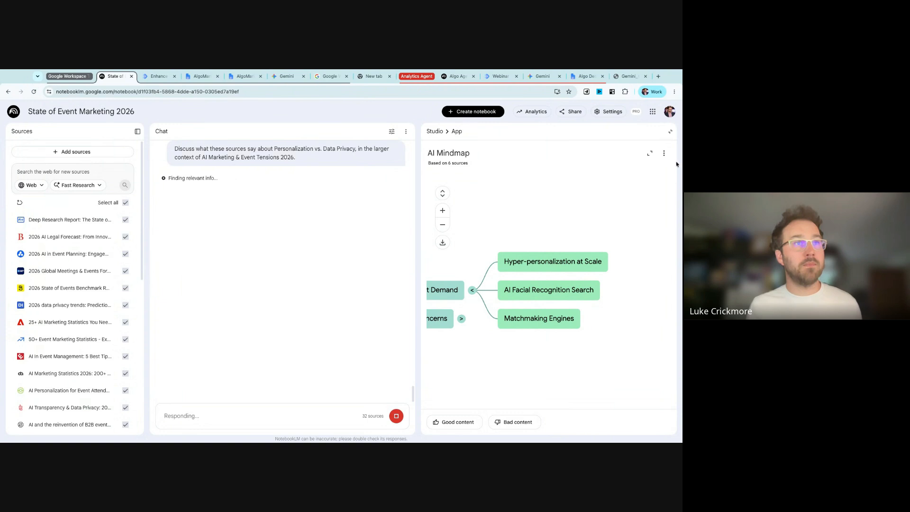
left_click(434, 132)
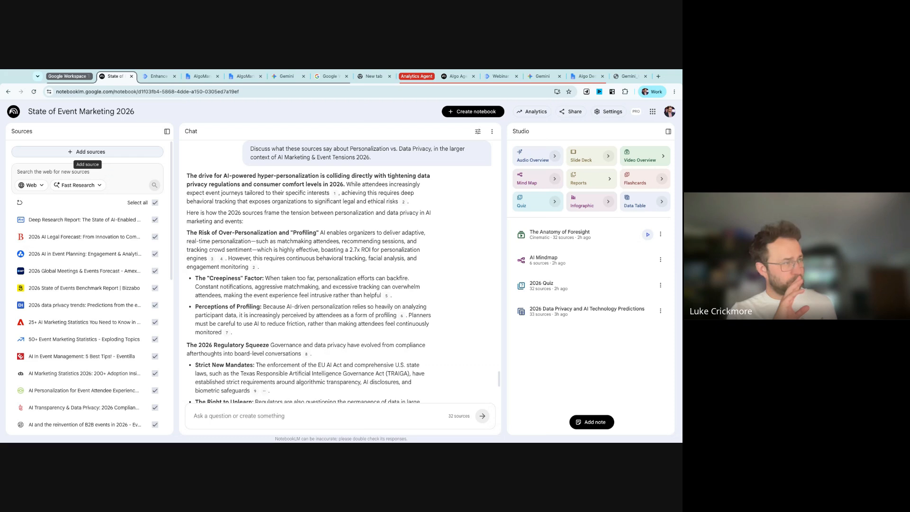
Step: Check the Drive options for adding sources, including My Drive and shared drives, then return to the end of the chat answer
left_click(87, 152)
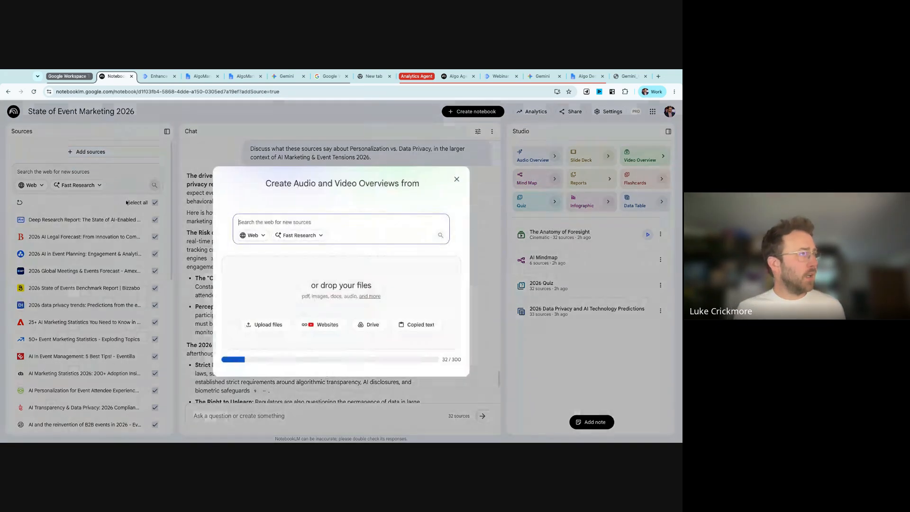
left_click(370, 324)
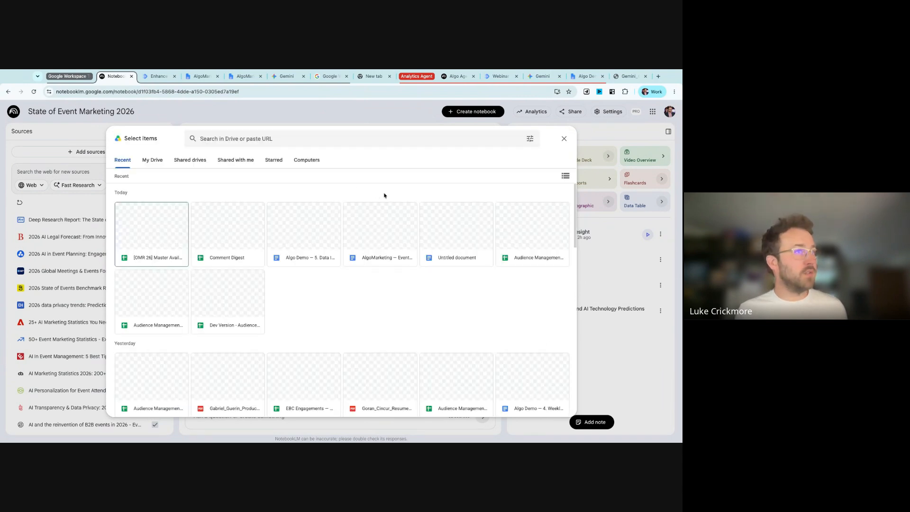
left_click(152, 159)
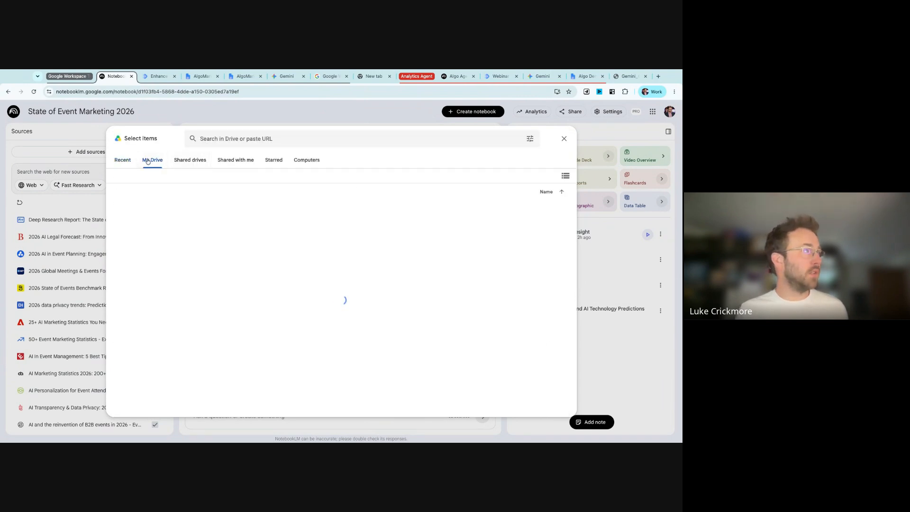
left_click(188, 161)
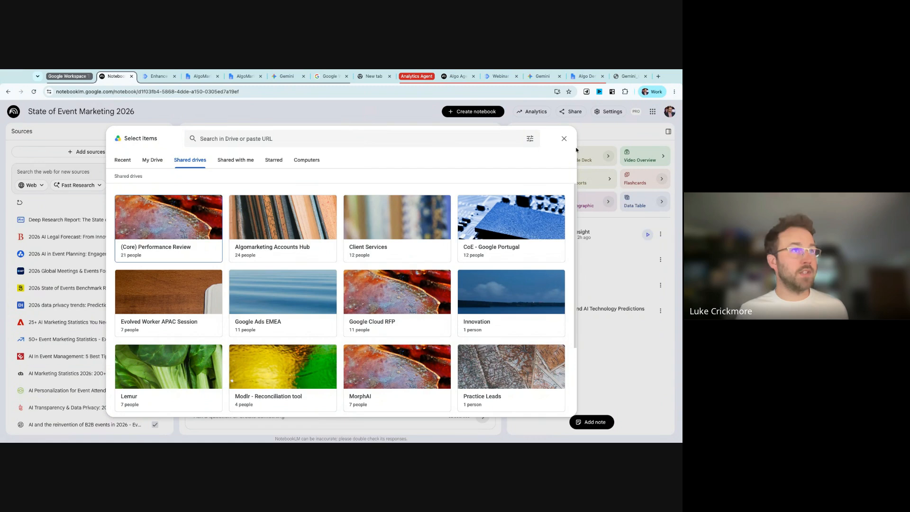
left_click(564, 138)
scroll(441, 287, "down", 5)
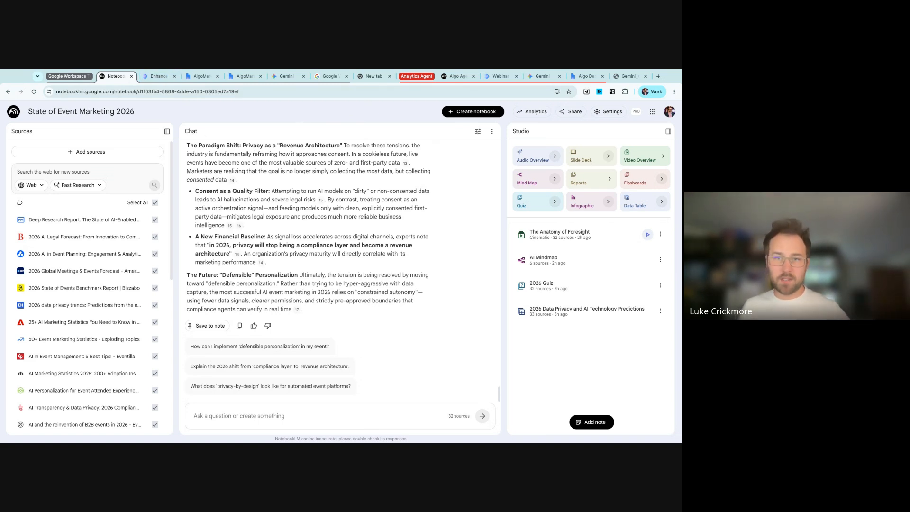
Step: Read through the AlgoMarketing Event Marketing Brief (Pulse Launch) document in Google Docs
left_click(244, 76)
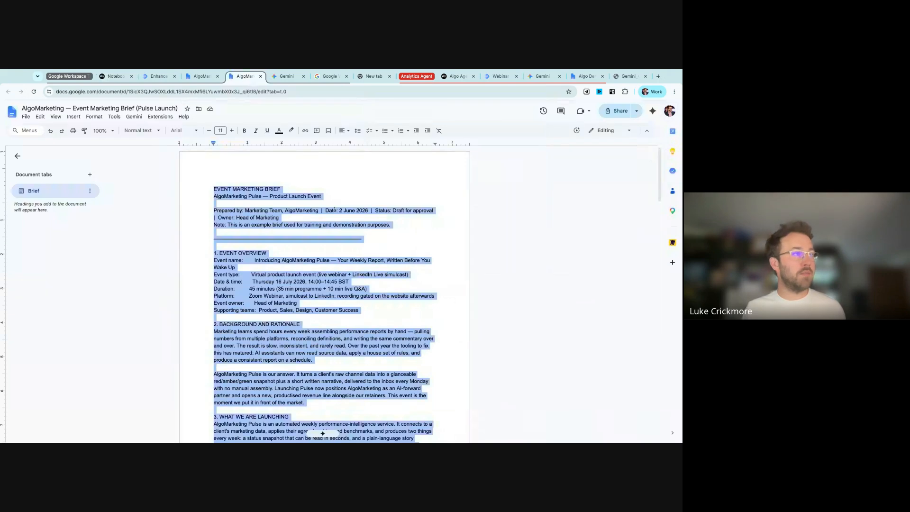
scroll(345, 257, "down", 1)
scroll(345, 257, "down", 10)
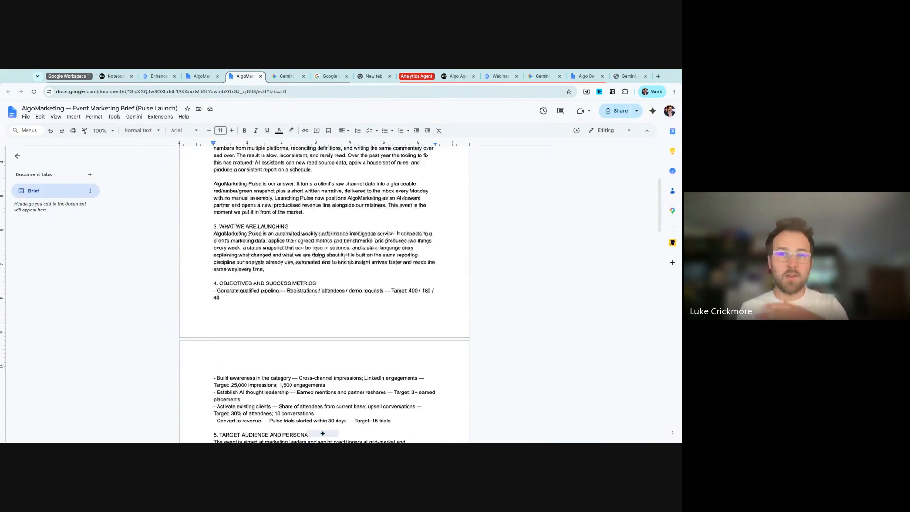
scroll(324, 294, "up", 12)
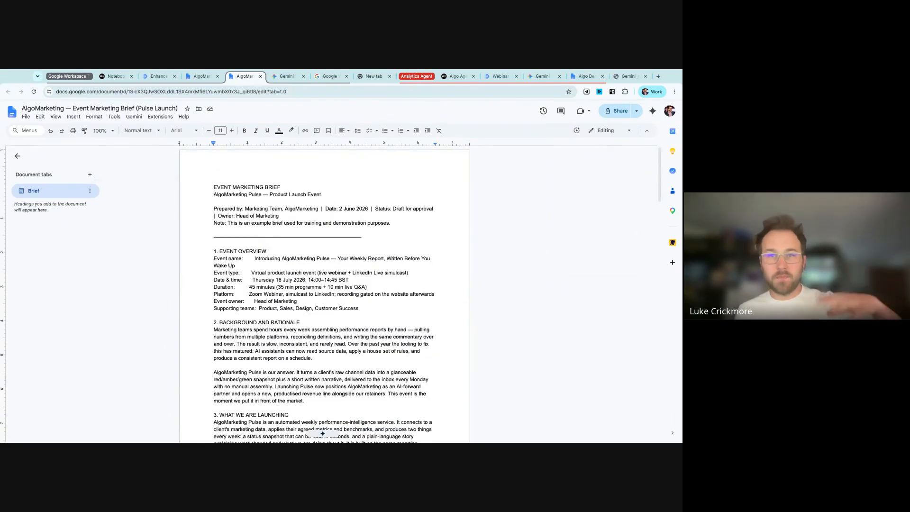
scroll(324, 294, "down", 10)
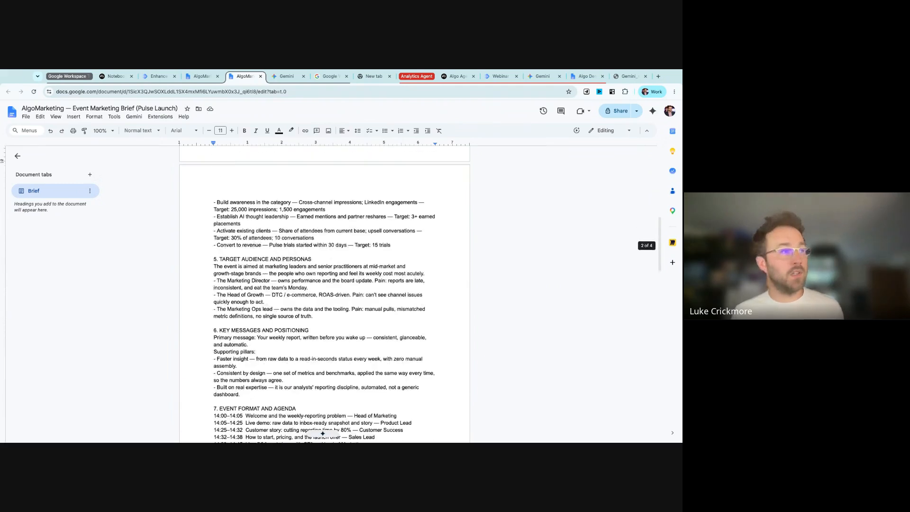
scroll(324, 294, "up", 10)
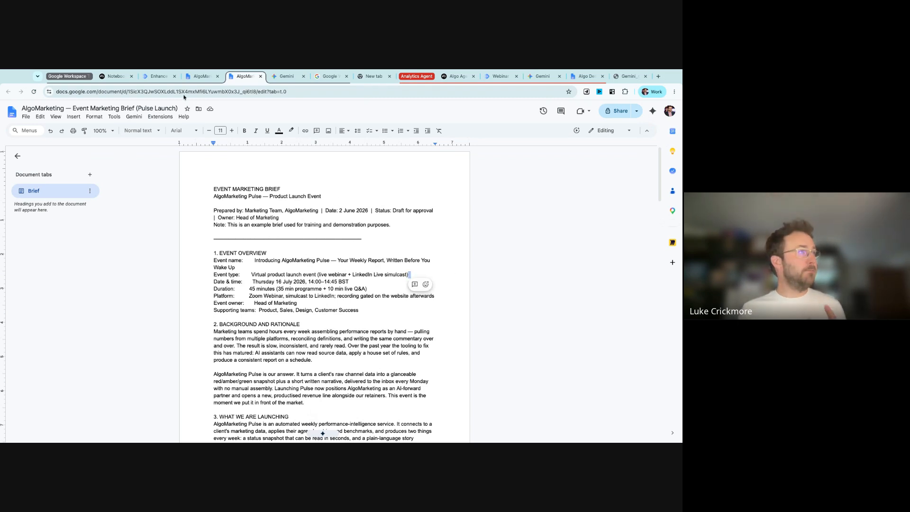
Step: Switch to the Enhance my brief with Research flow in Workspace Studio and delete all four of its action steps
left_click(159, 75)
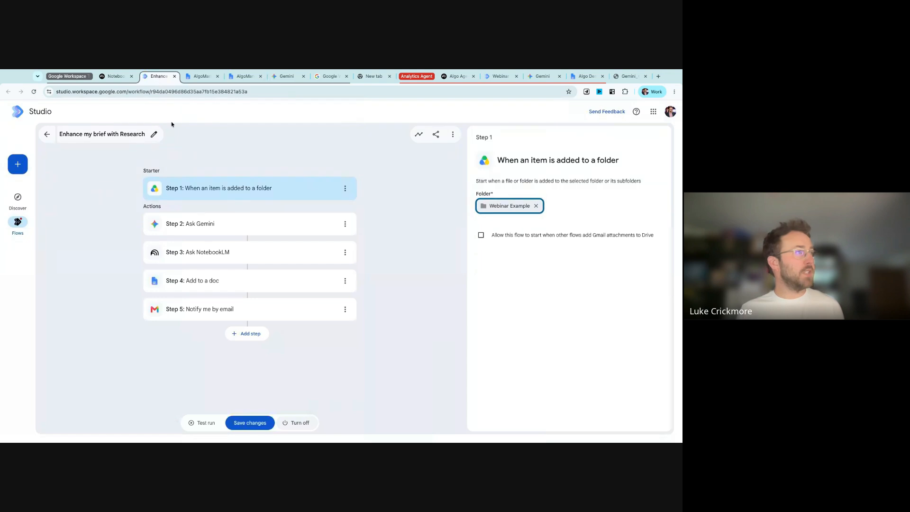
left_click(346, 224)
left_click(322, 275)
left_click(345, 223)
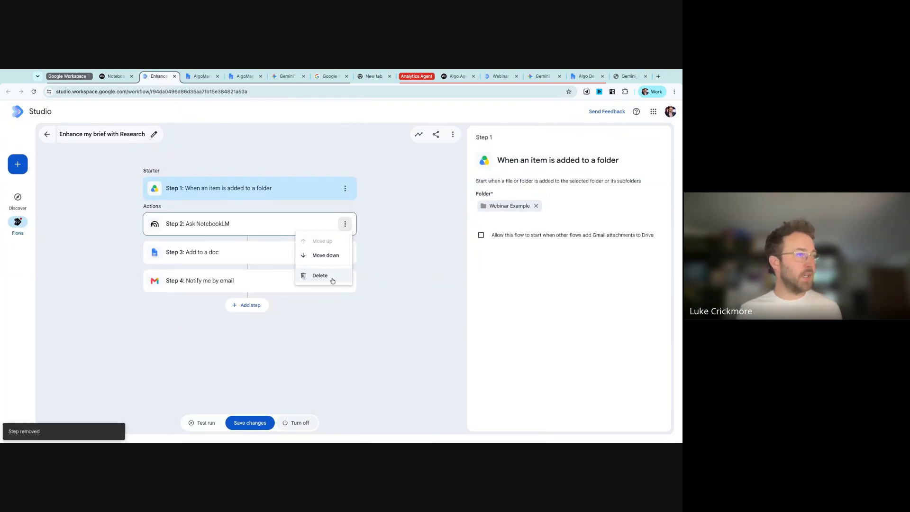
left_click(327, 274)
left_click(345, 224)
left_click(327, 273)
left_click(345, 224)
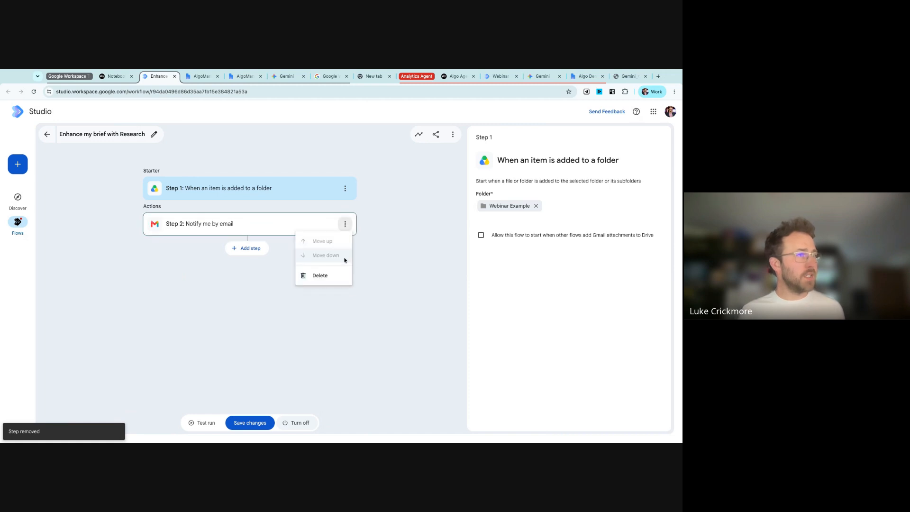
left_click(327, 274)
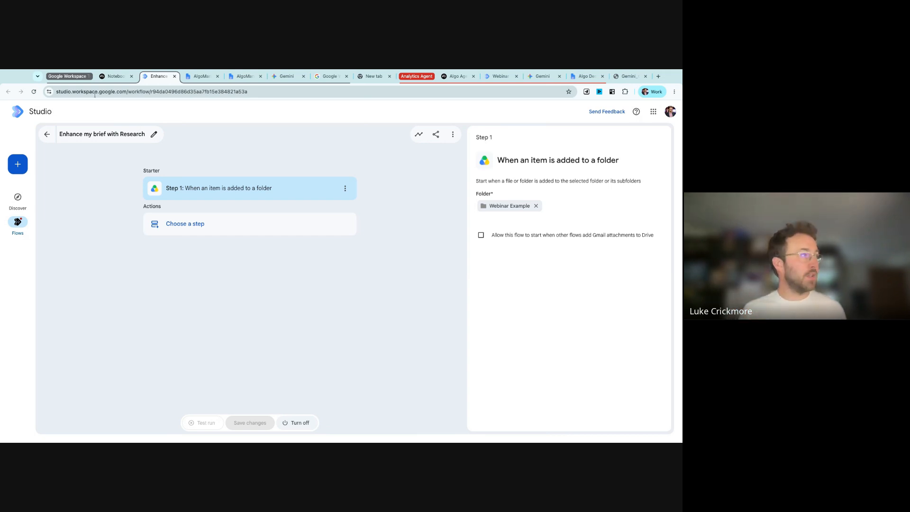
Step: Open Workspace Studio in a separate browser tab and look through the list of existing flows
left_click(23, 112, "super")
left_click(184, 78)
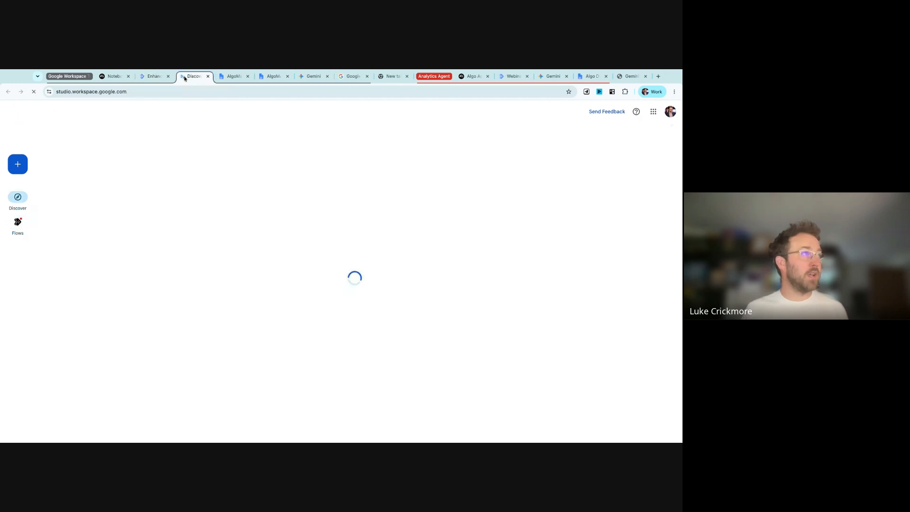
left_click(17, 222)
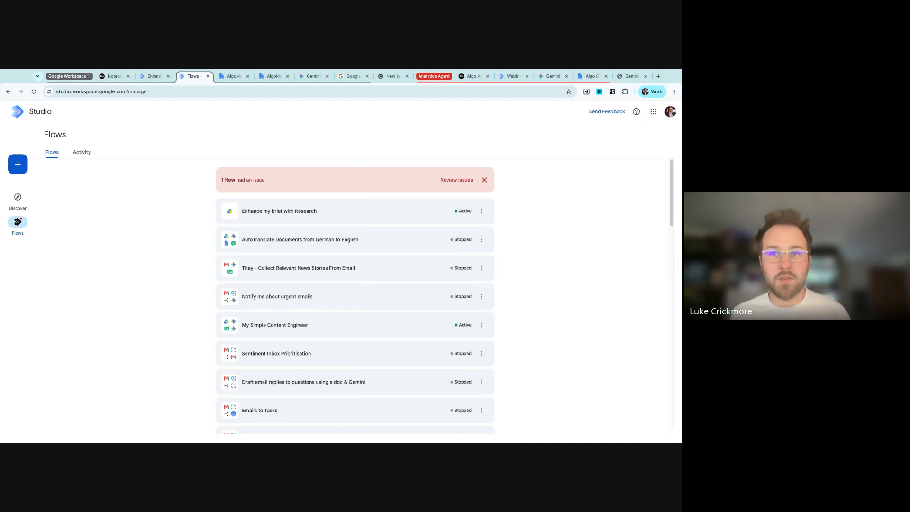
scroll(355, 291, "down", 10)
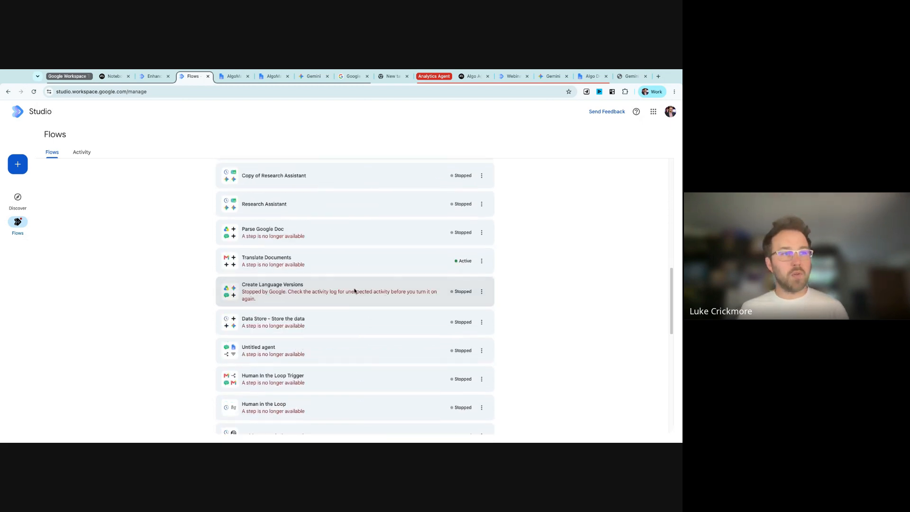
scroll(356, 292, "up", 10)
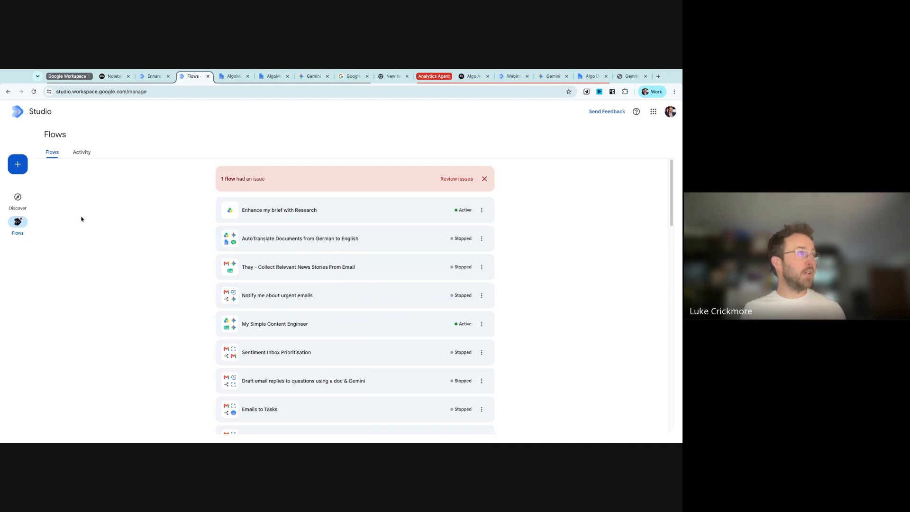
Step: Open the Enhance my brief with Research flow and delete its starter
left_click(256, 208)
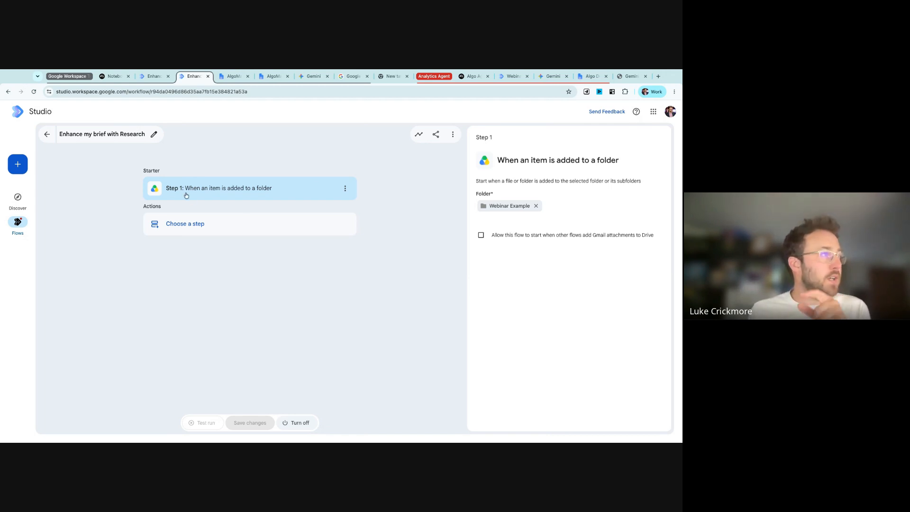
left_click(345, 188)
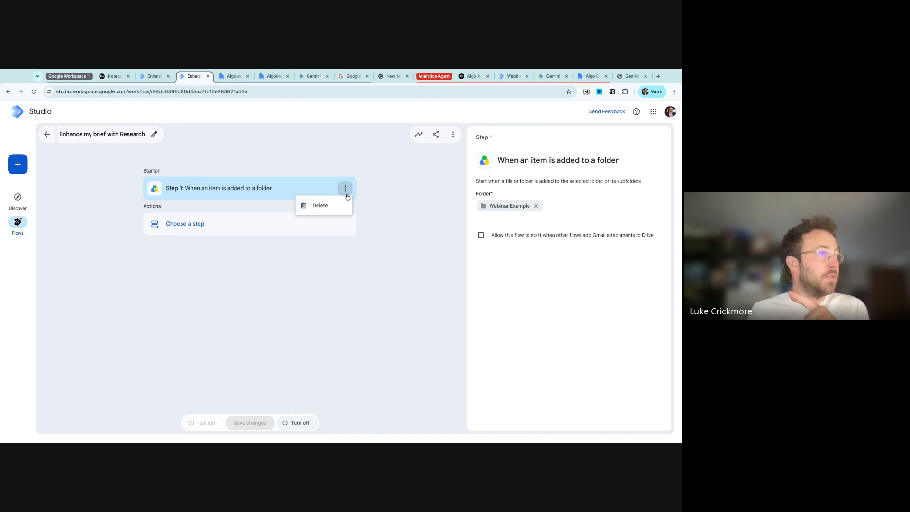
left_click(313, 204)
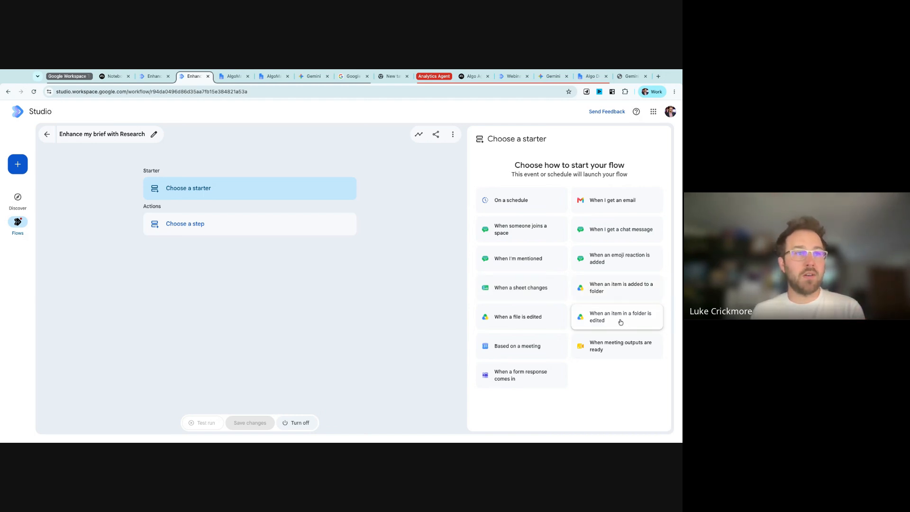
Step: Set the flow to start when an item is added to a folder, using the Webinar Example Drive folder
left_click(645, 293)
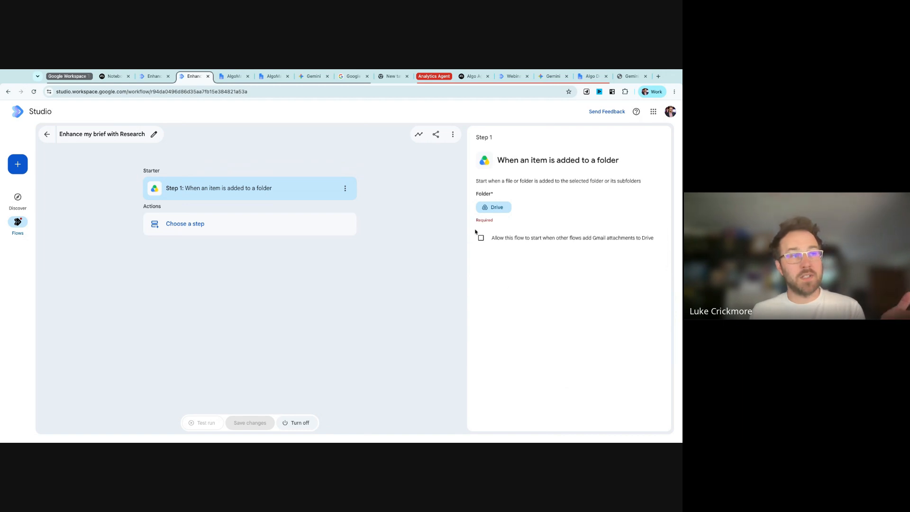
left_click(502, 209)
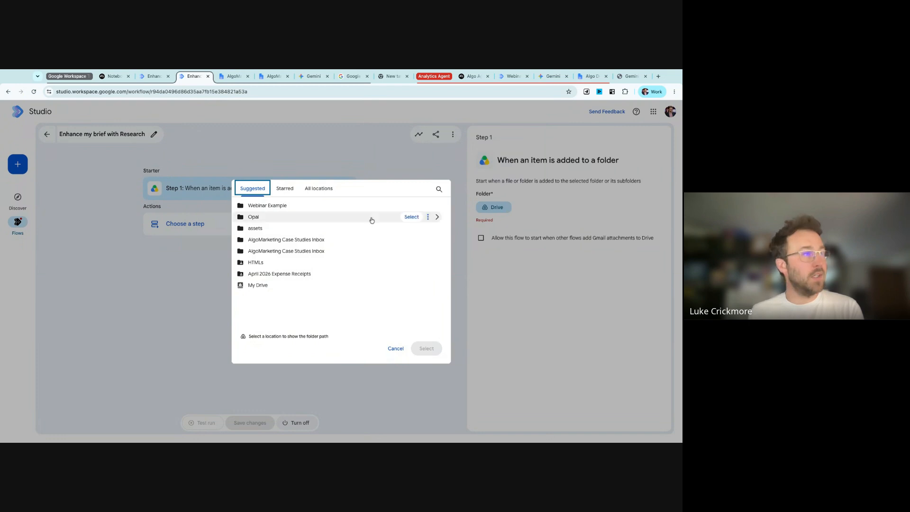
left_click(268, 207)
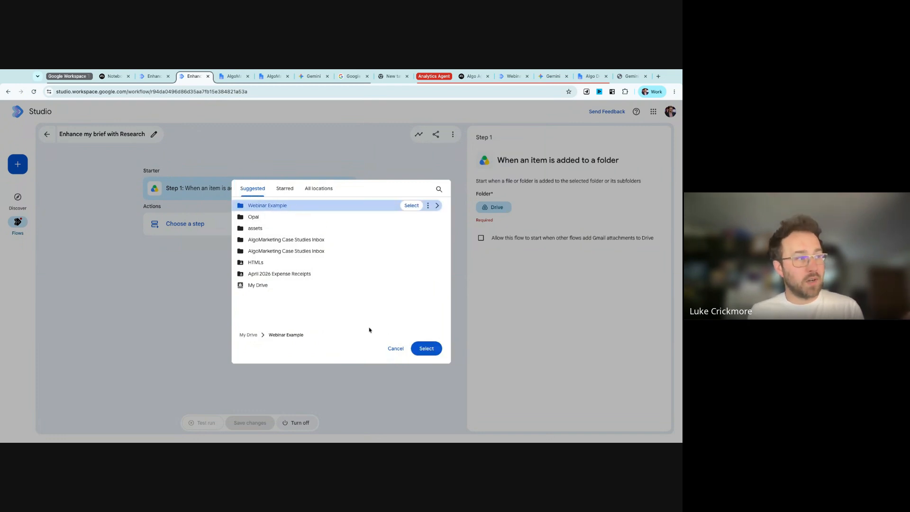
left_click(425, 349)
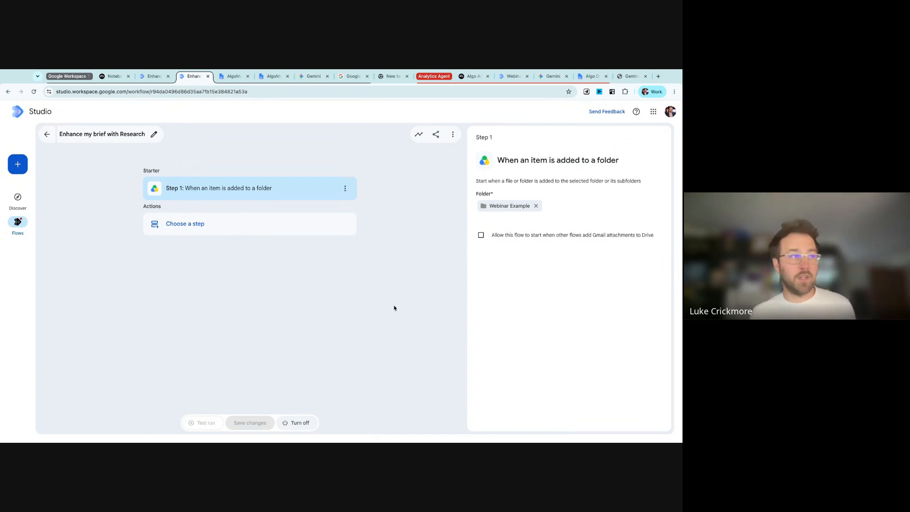
Step: Look through the available actions and add Ask Gemini as the flow's first action
left_click(239, 225)
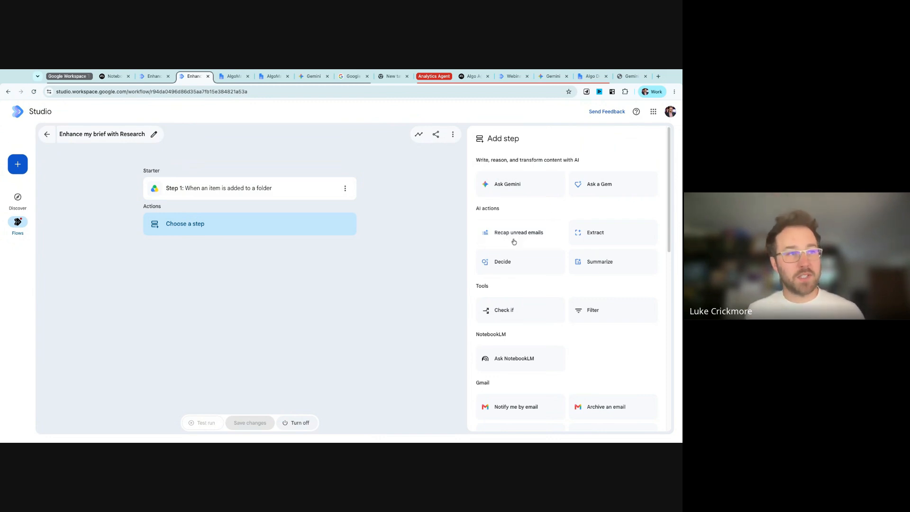
scroll(586, 344, "down", 3)
scroll(586, 343, "down", 7)
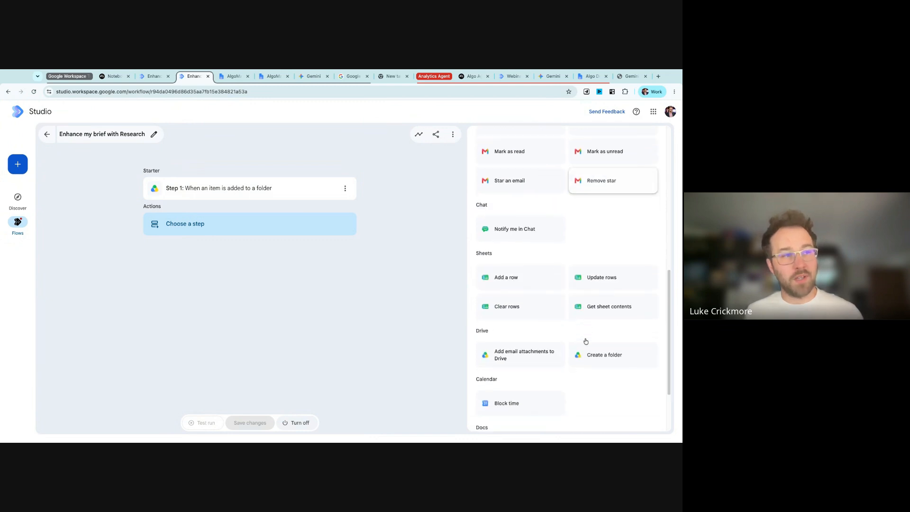
scroll(593, 336, "down", 1)
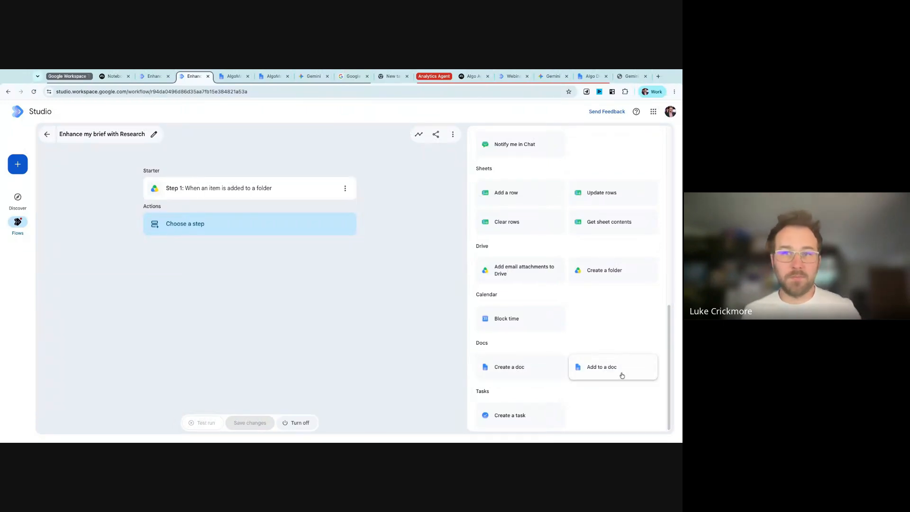
scroll(579, 325, "up", 8)
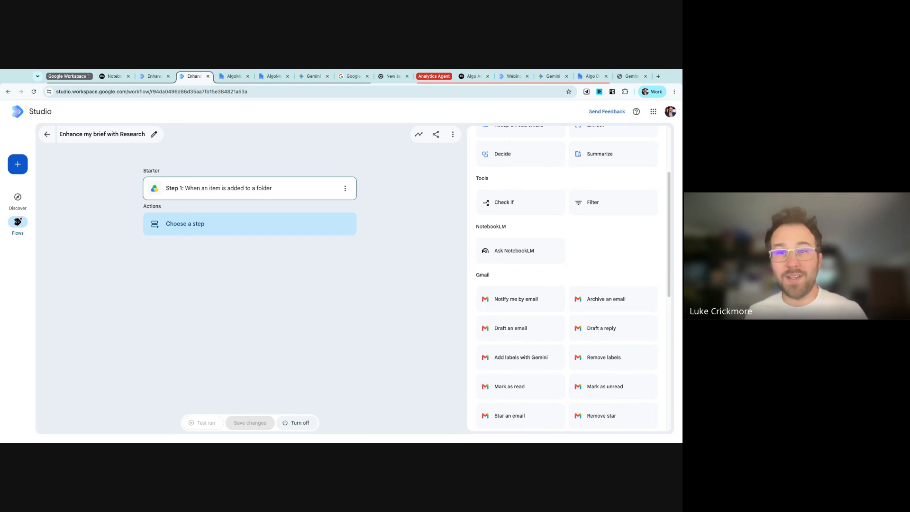
scroll(553, 213, "up", 3)
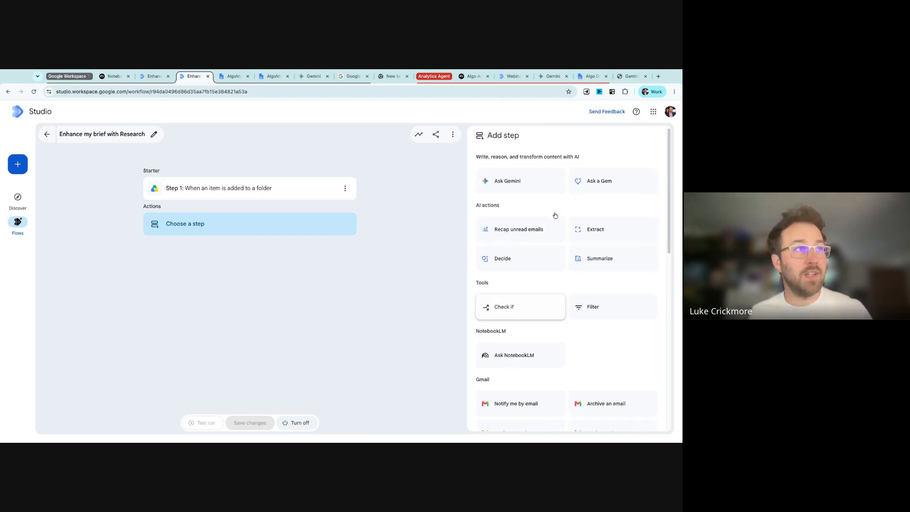
left_click(519, 191)
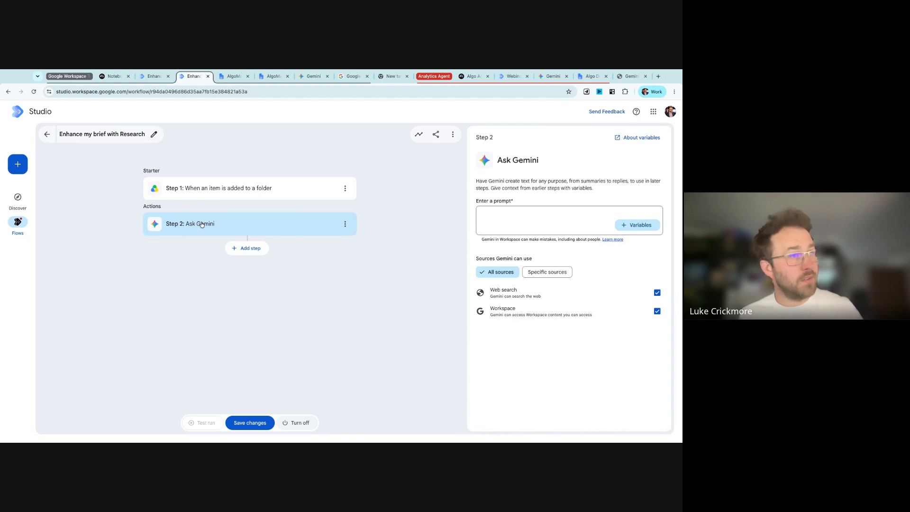
Step: Enter the Ask Gemini prompt "Can you please extract the information from this document, and summarise it for me so that i can prompt NotebookLM."
left_click_drag(490, 308, 488, 311)
left_click(605, 319)
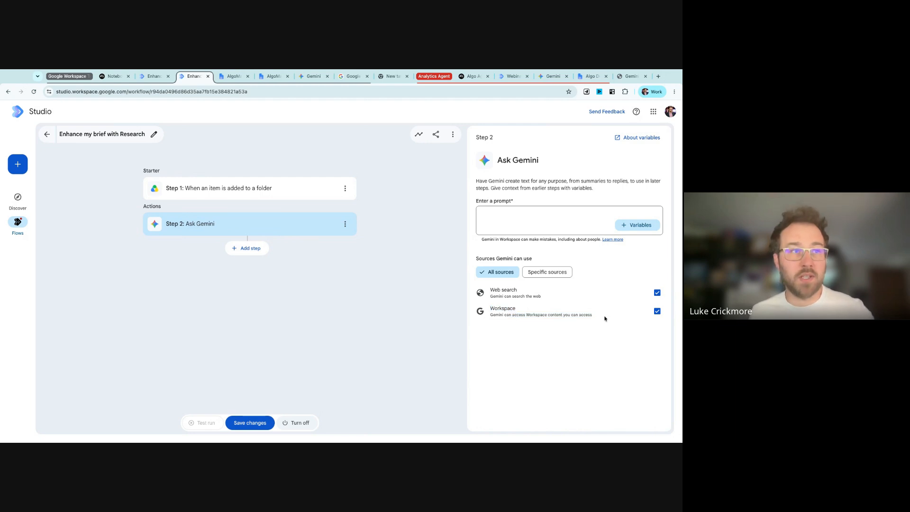
left_click(536, 222)
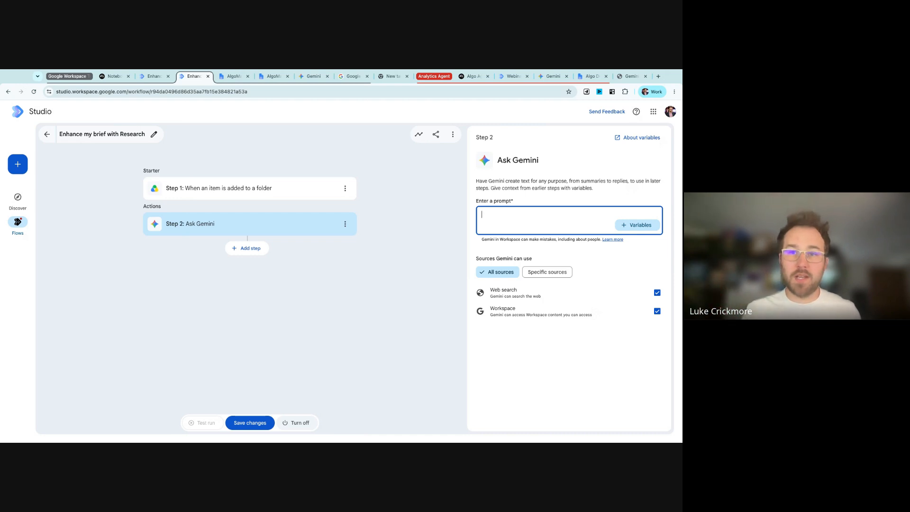
type("Can you please ")
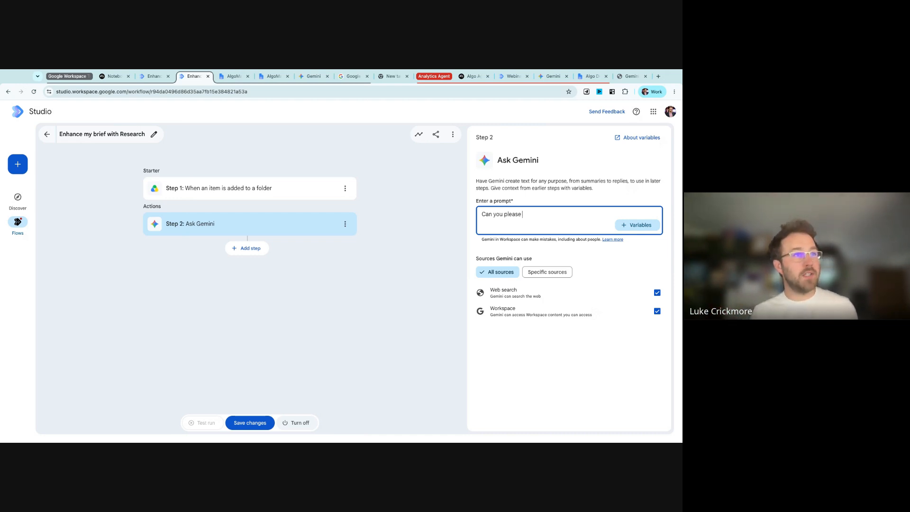
type("extract the in")
type("forma")
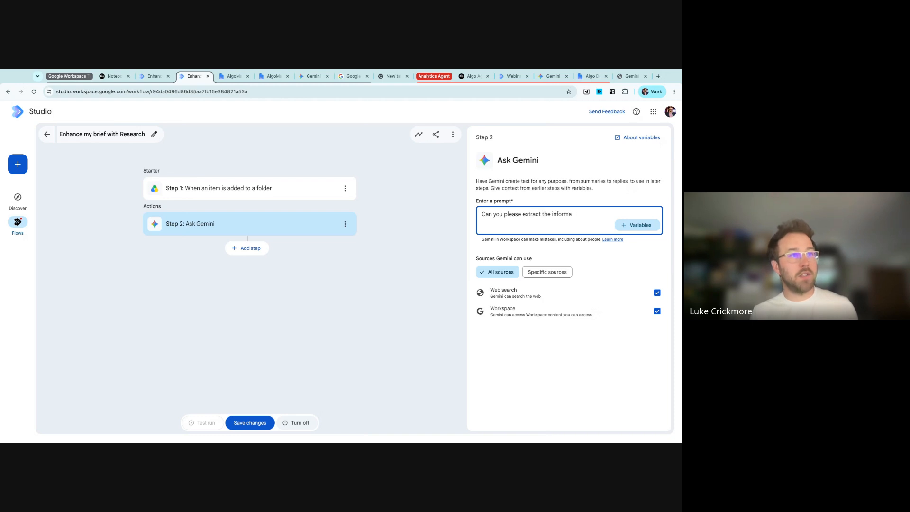
type("tion from this documen")
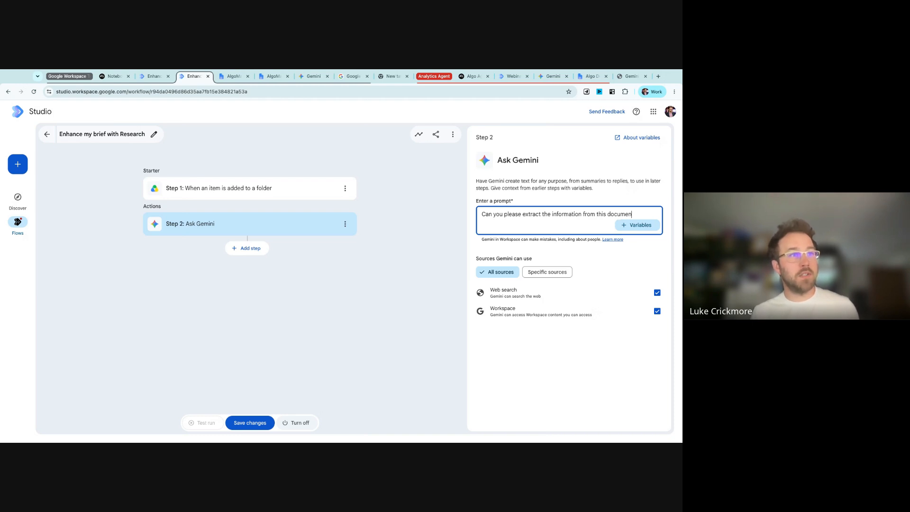
type("t, and summarise i")
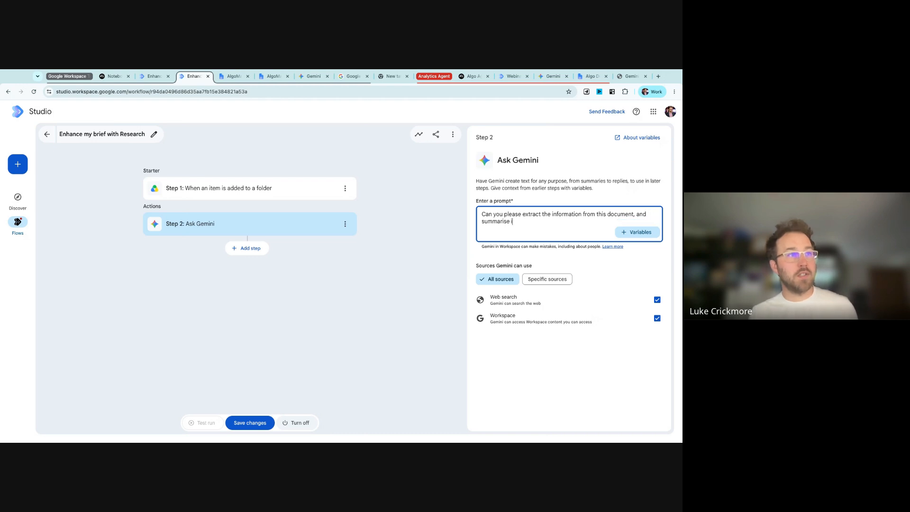
type("t for me so t")
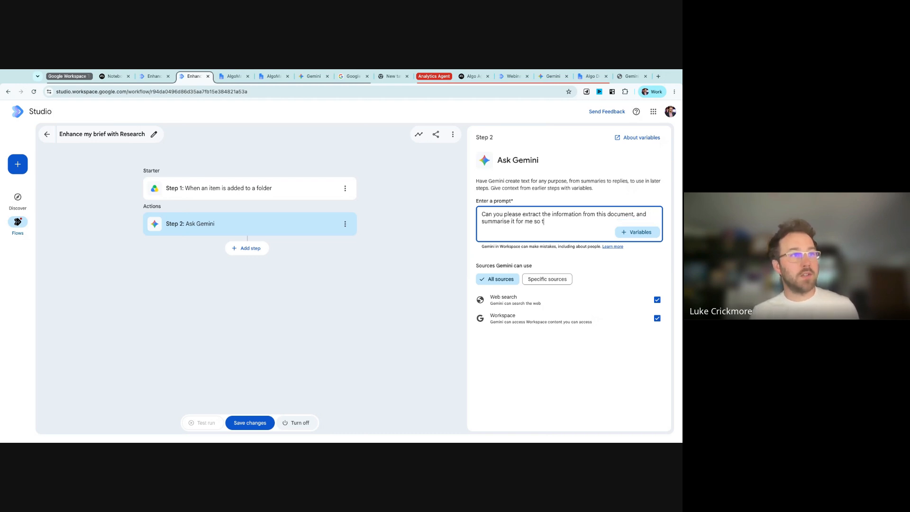
type("hat i can prompt Np")
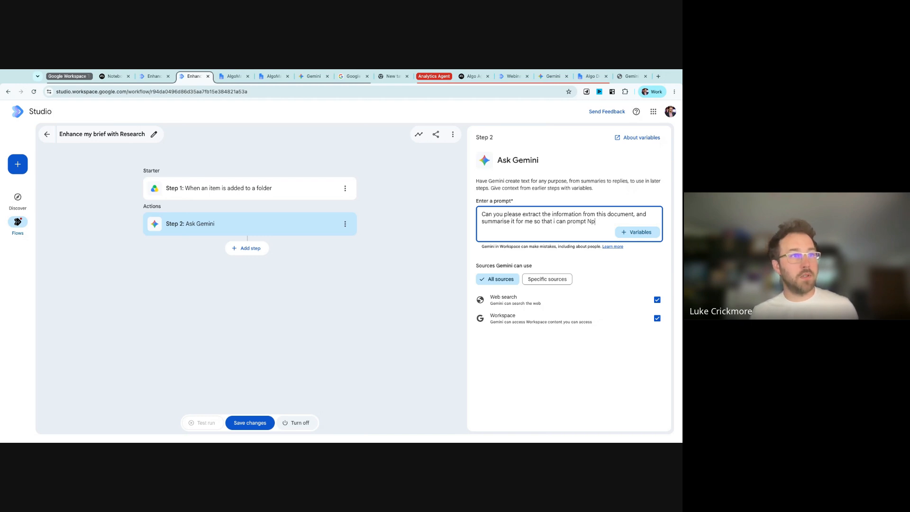
key("BackSpace")
type("ot")
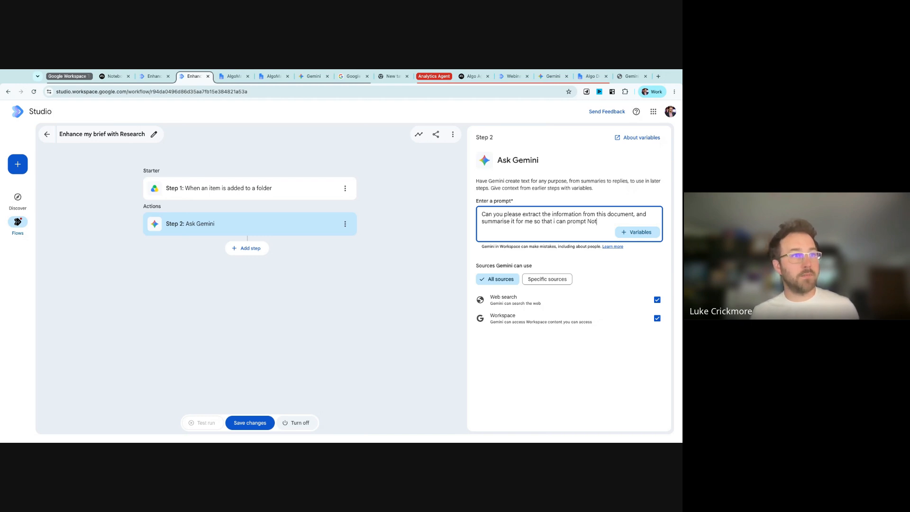
type("ebookLM.")
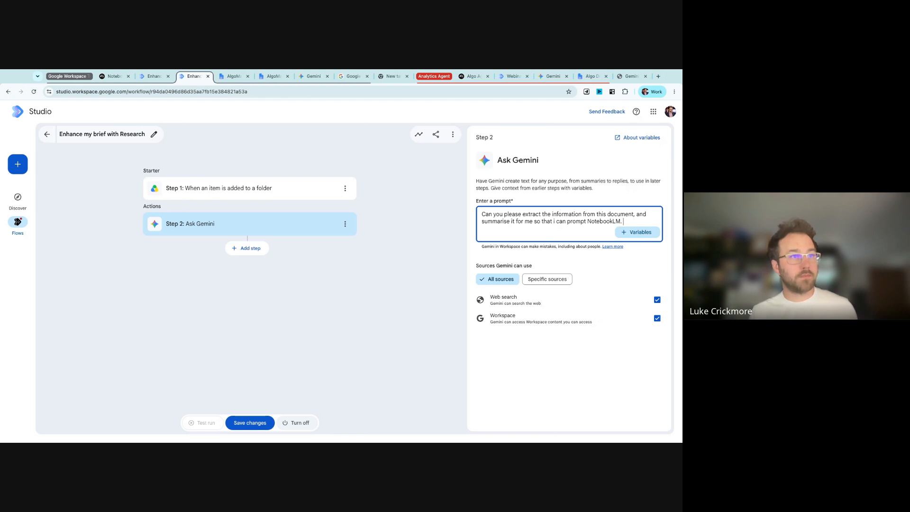
key("Return")
key("Return")
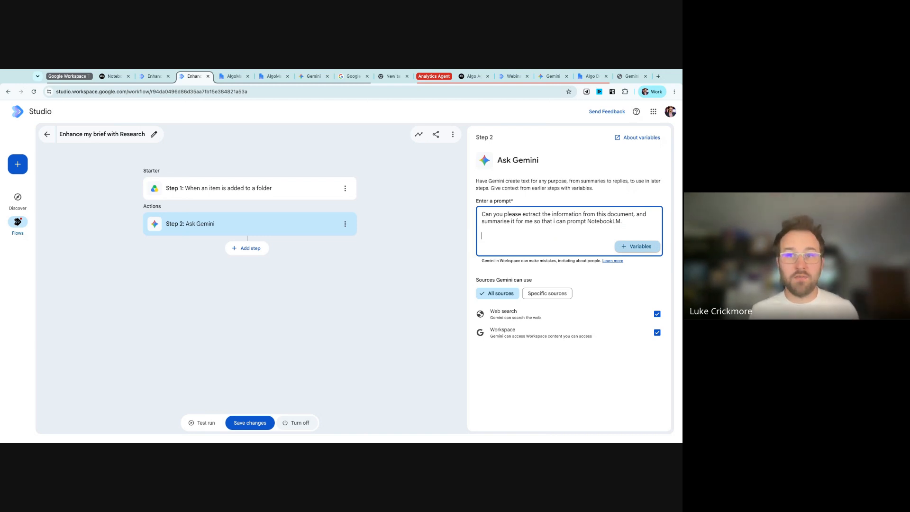
Step: Insert the Step 1 "Link to item" variable below the prompt text and check the Workspace source option
left_click(638, 246)
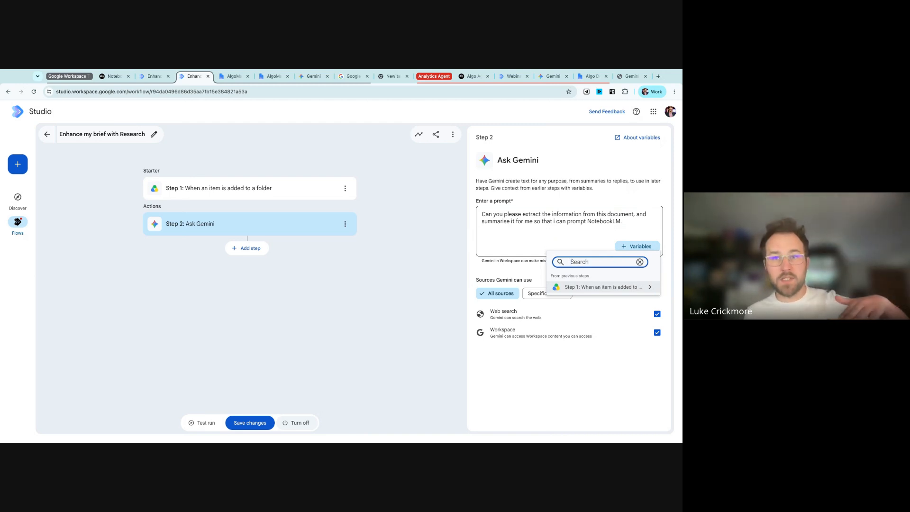
left_click(603, 287)
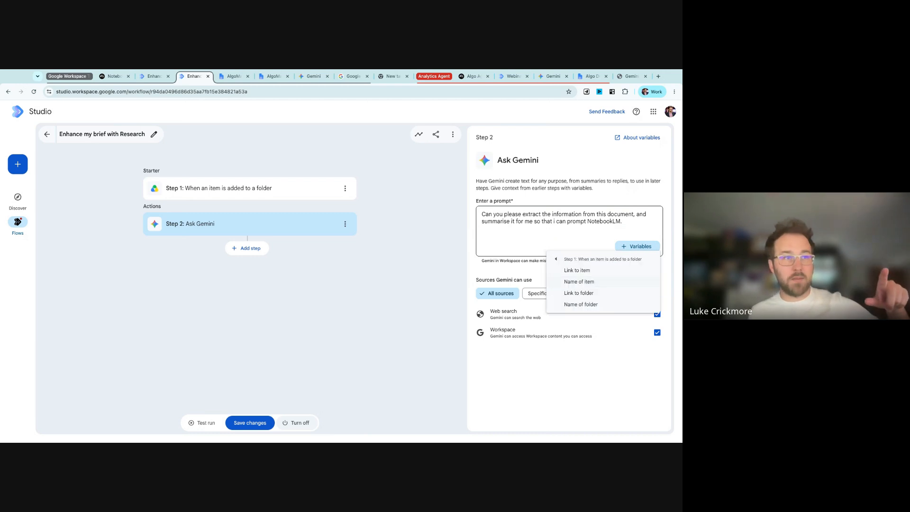
left_click(556, 259)
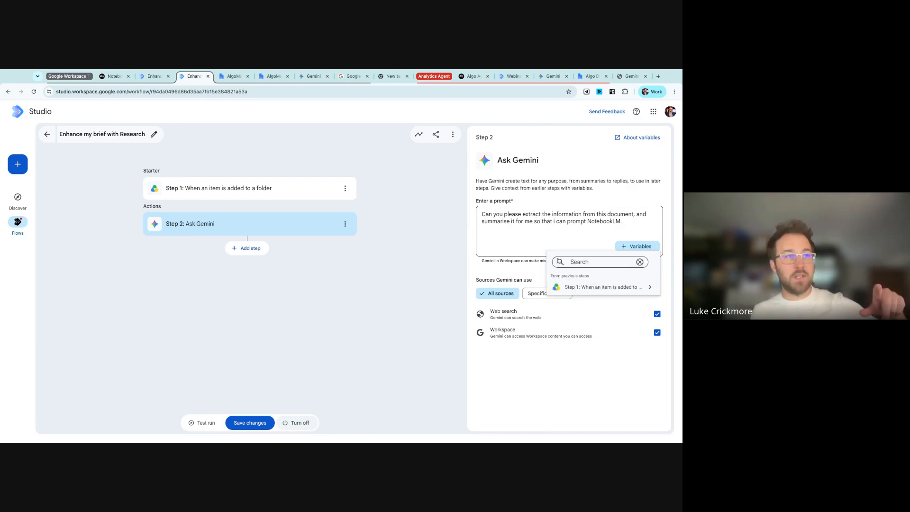
left_click(602, 288)
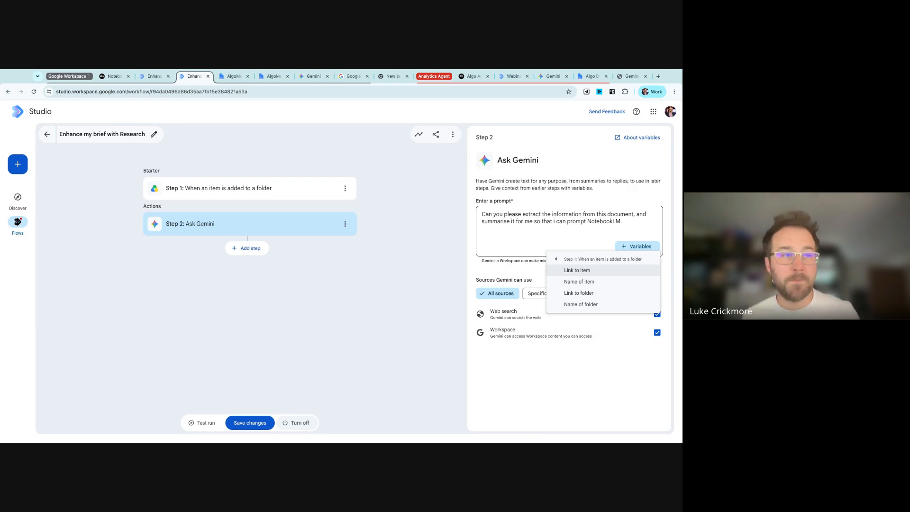
left_click(585, 274)
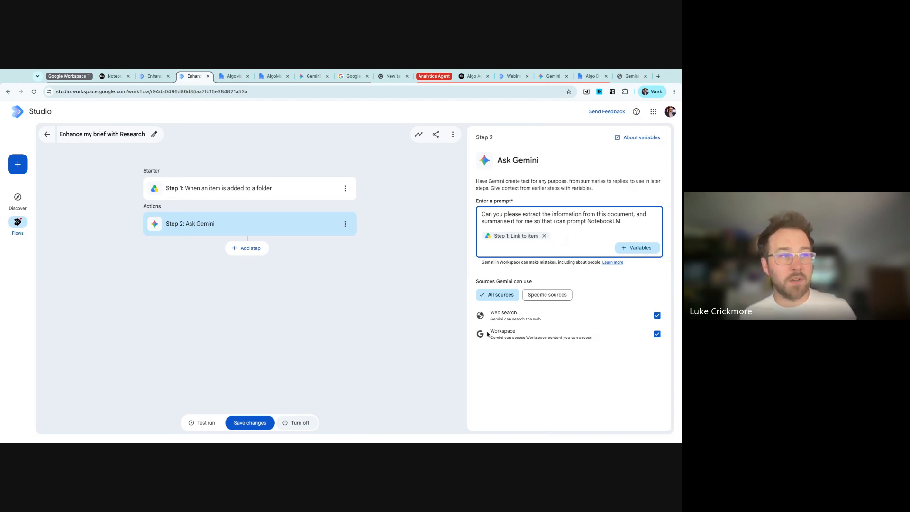
left_click_drag(488, 332, 657, 334)
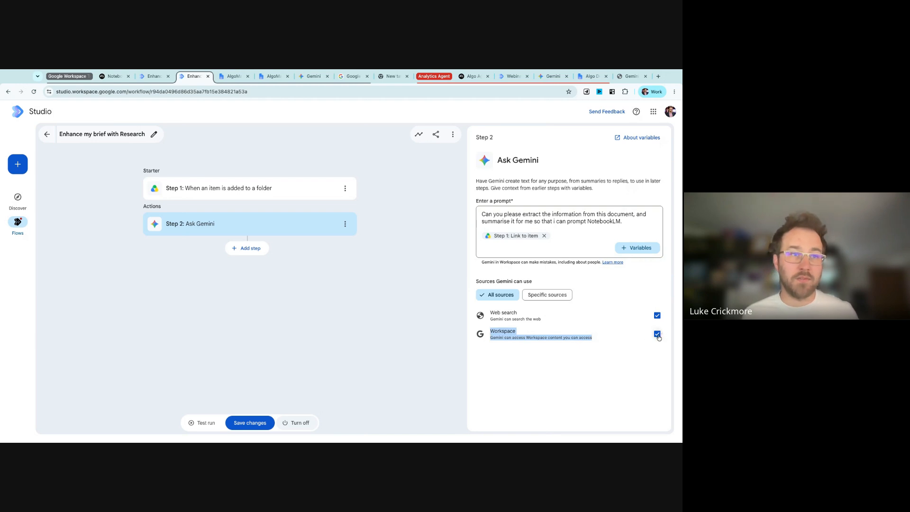
left_click(528, 236)
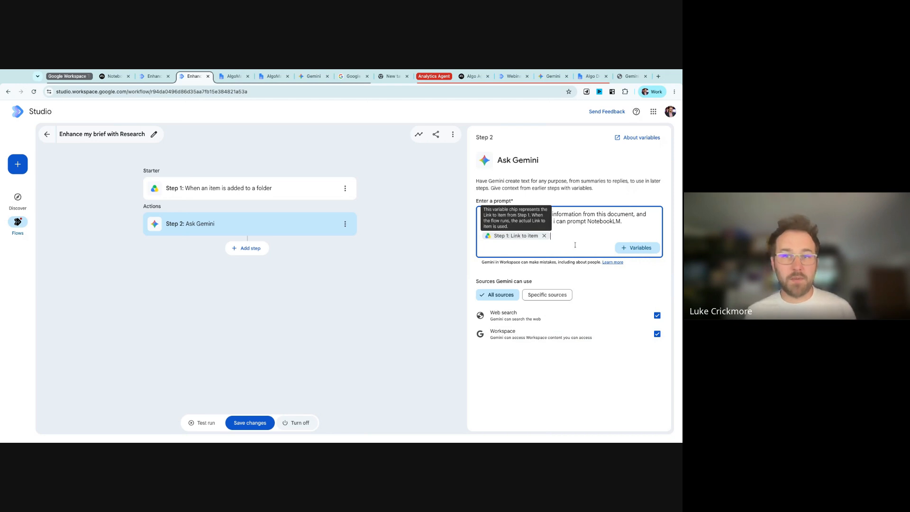
left_click(326, 269)
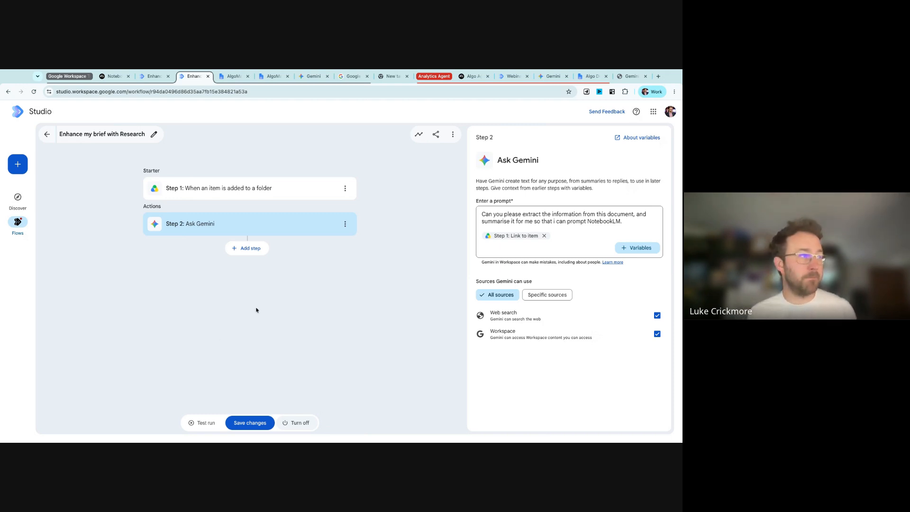
Step: Add an Ask NotebookLM action after Ask Gemini and choose the State of Event Marketing 2026 notebook for it
left_click(257, 249)
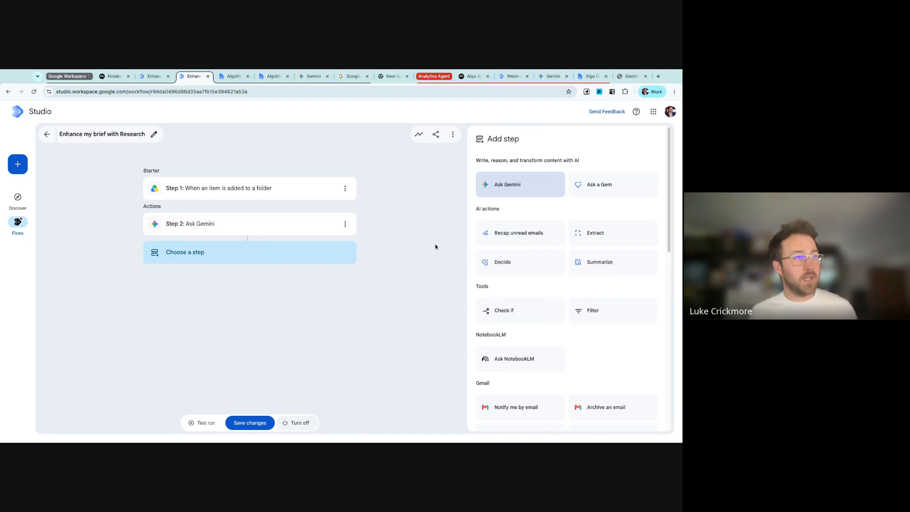
scroll(567, 305, "down", 1)
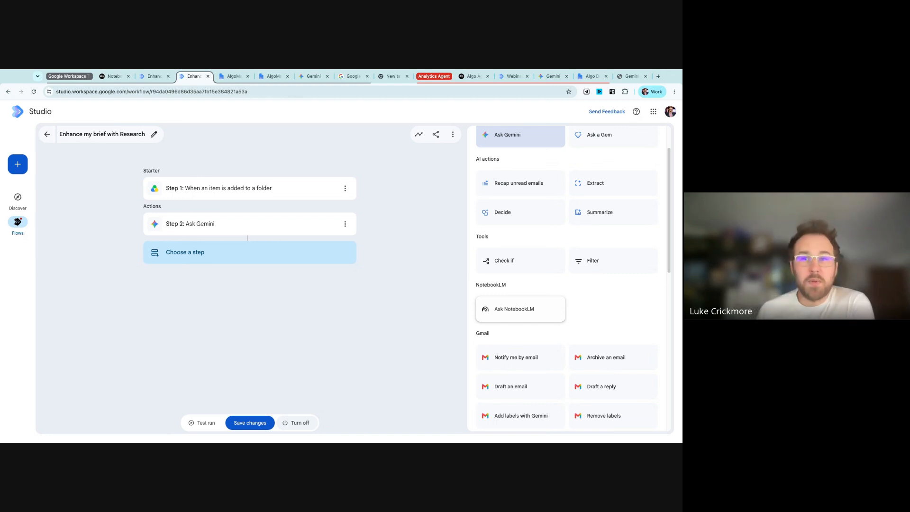
left_click(520, 309)
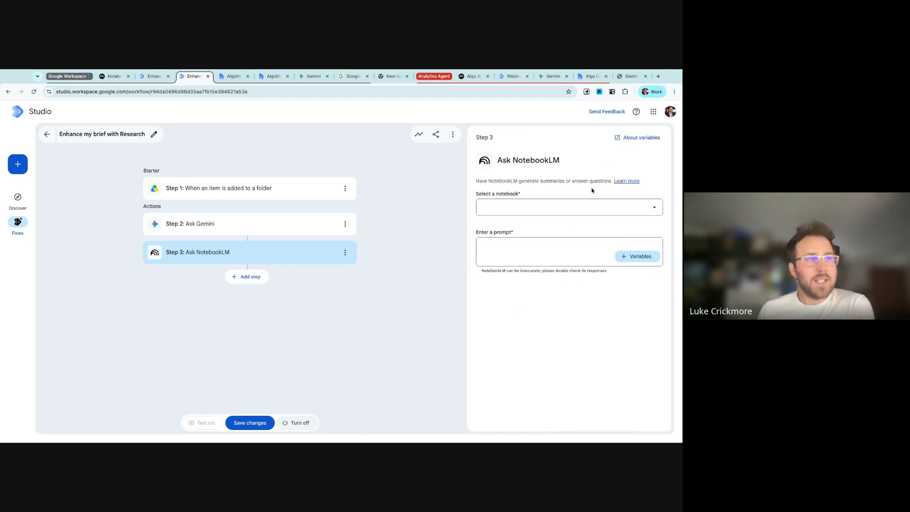
left_click(593, 210)
scroll(552, 242, "down", 10)
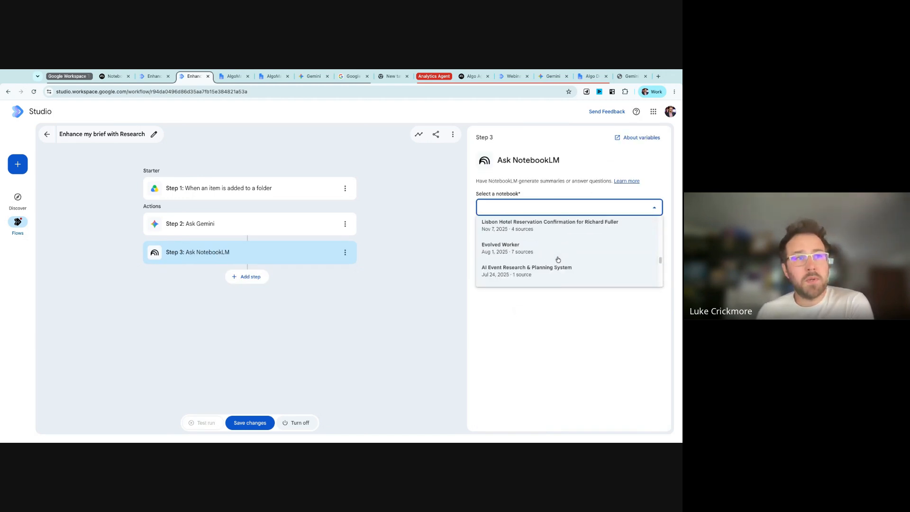
scroll(558, 259, "up", 10)
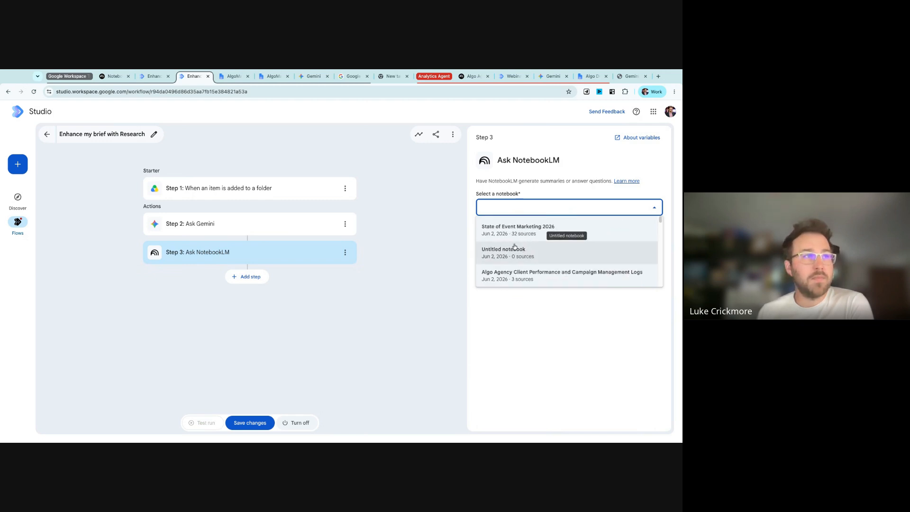
left_click(561, 235)
Step: Paste the AlgoMarketing Pulse event marketing brief into the Ask NotebookLM prompt and look through its sections
left_click(544, 255)
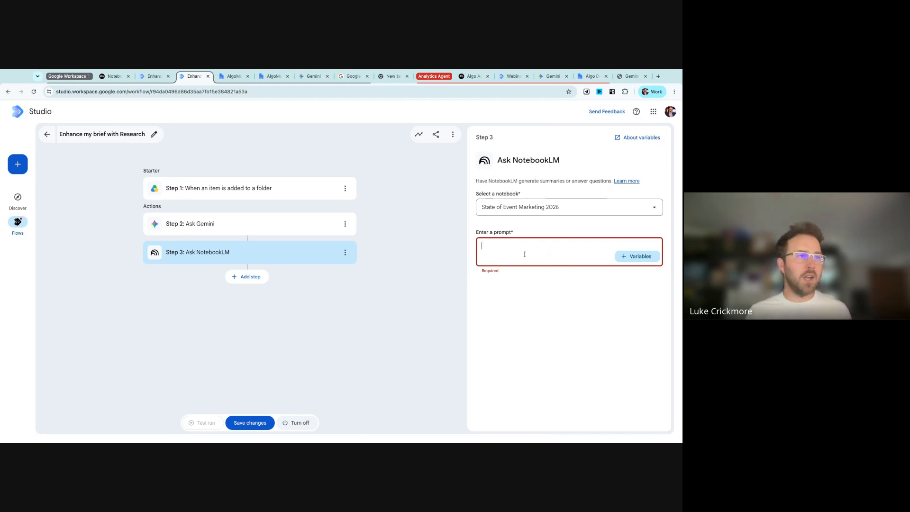
key("ctrl+v")
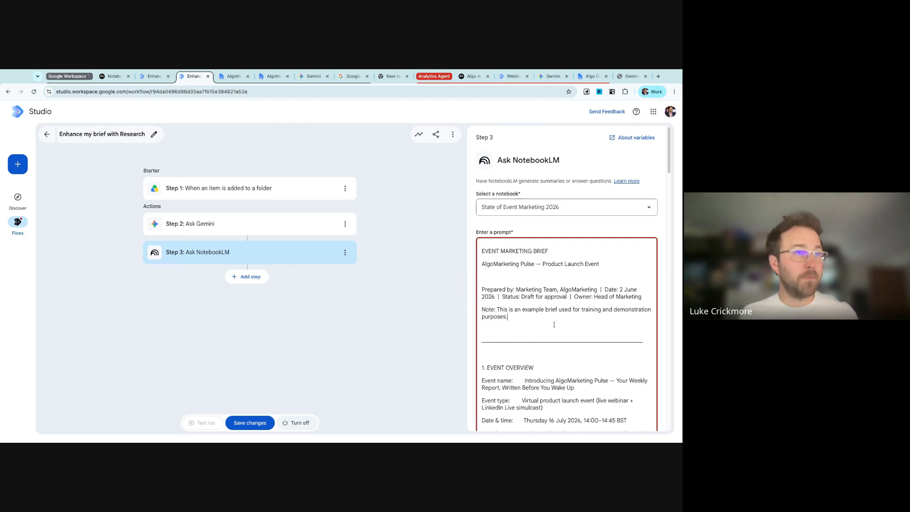
scroll(553, 325, "down", 4)
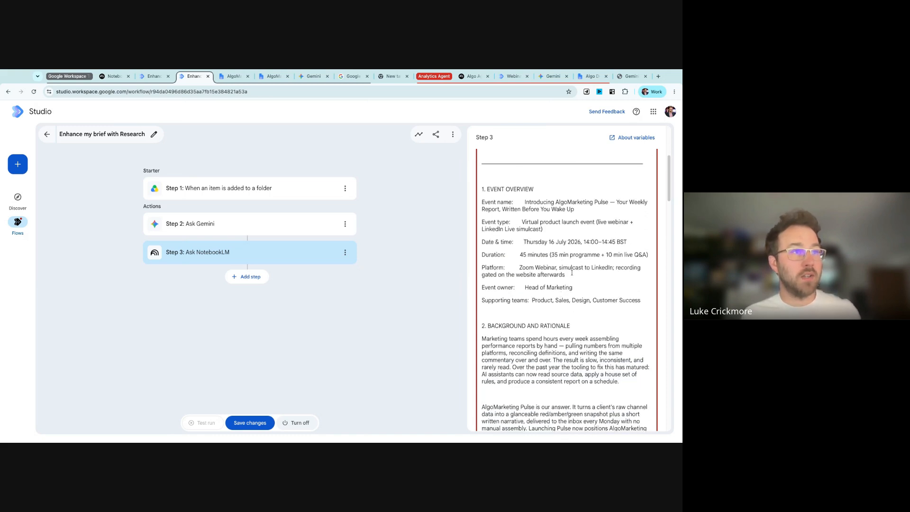
mouse_move(645, 301)
left_mouse_down()
mouse_move(528, 275)
mouse_move(482, 189)
left_mouse_up()
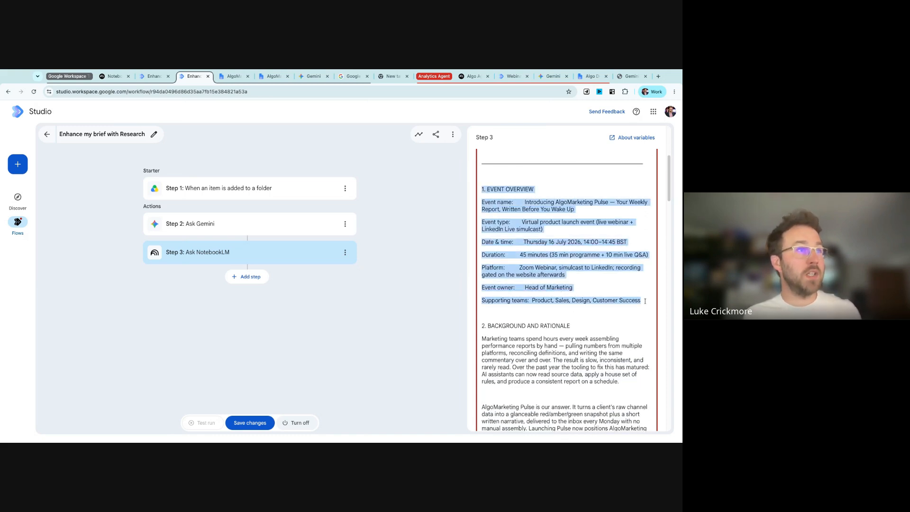
left_click(532, 212)
left_click_drag(643, 302, 579, 295)
left_click(483, 268)
scroll(564, 259, "down", 1)
scroll(563, 259, "down", 1)
left_click(579, 295)
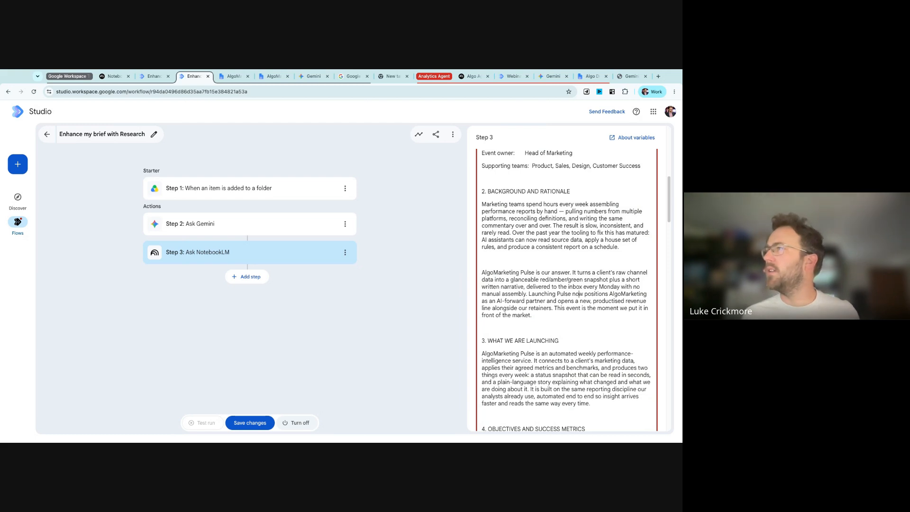
Step: Replace the whole Ask NotebookLM prompt with the copied event marketing strategist gap-analysis prompt and review its instructions
key("super+Tab")
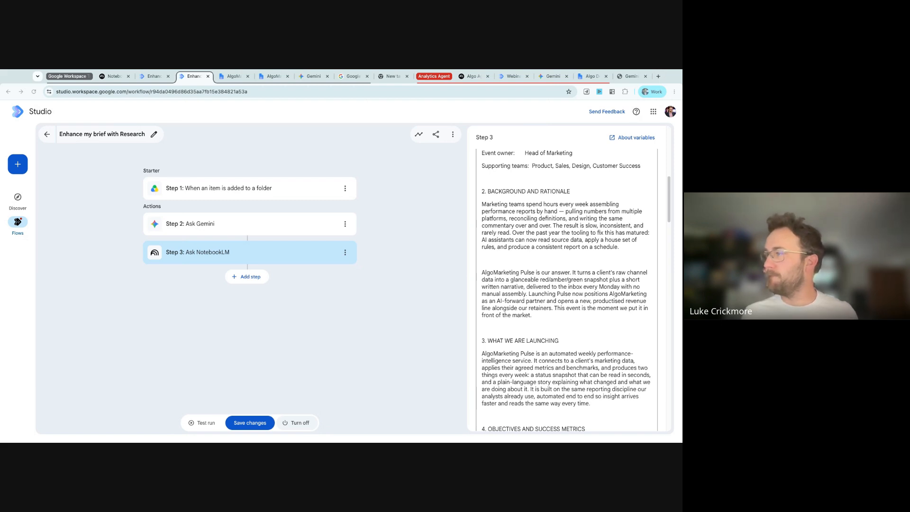
key("super+Tab")
key("super+a")
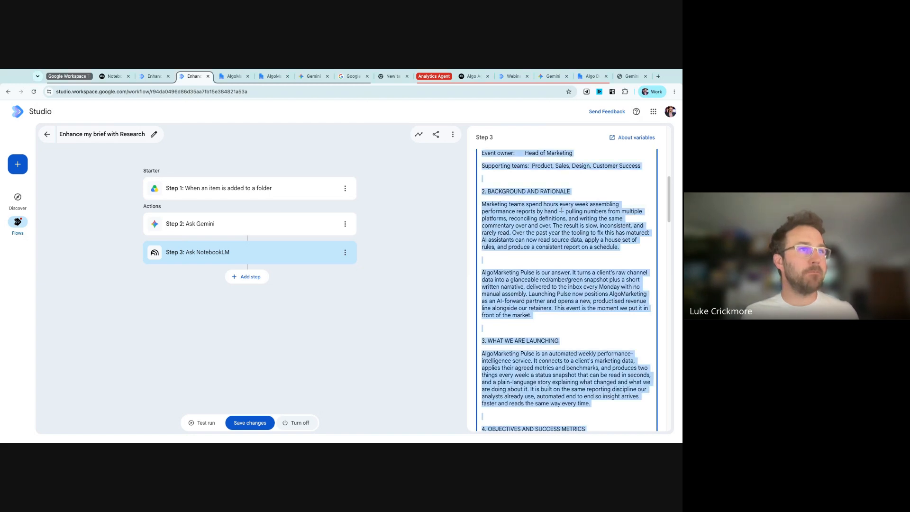
key("super+v")
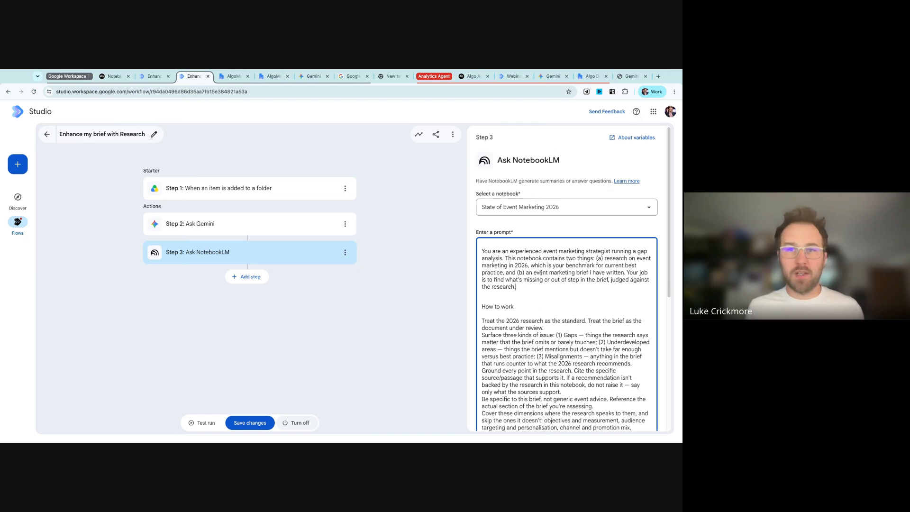
scroll(541, 273, "down", 3)
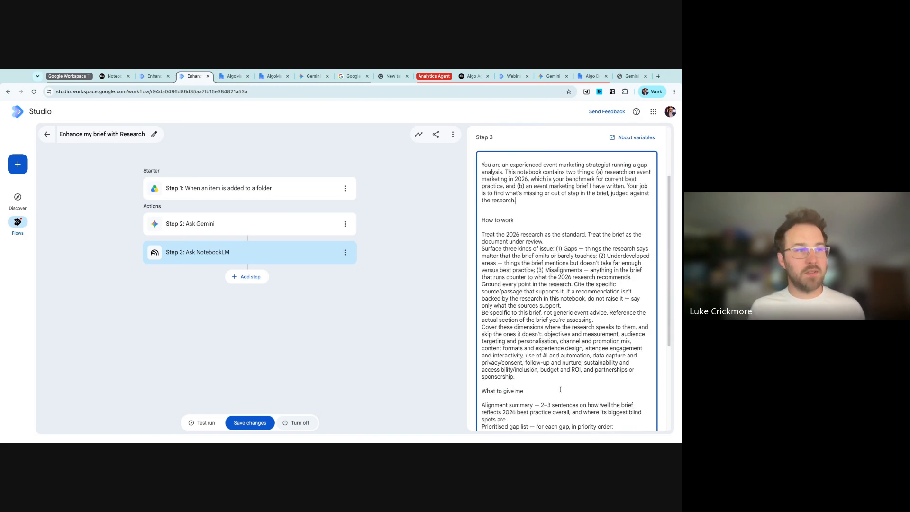
left_click_drag(561, 384, 488, 234)
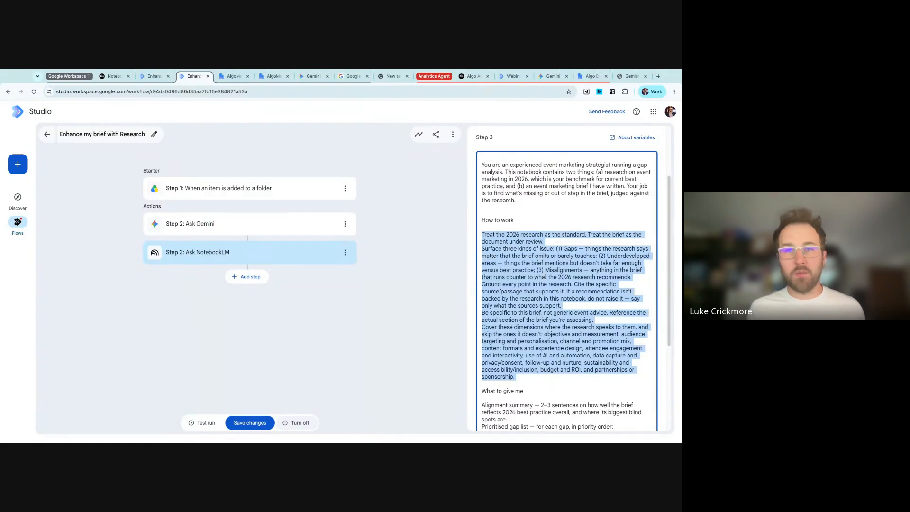
left_click(545, 276)
scroll(547, 278, "down", 5)
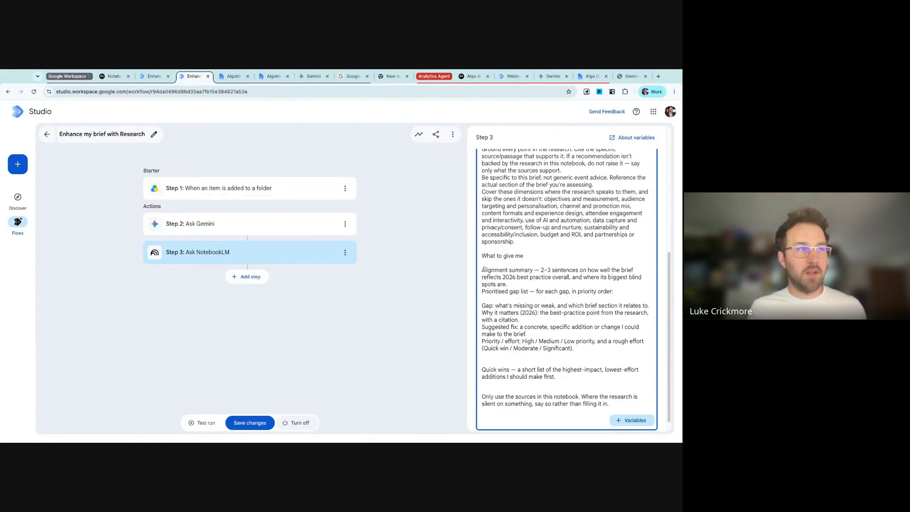
Step: Review the output instructions at the end of the Ask NotebookLM prompt, from the alignment summary to the closing source restriction
left_click_drag(483, 270, 599, 306)
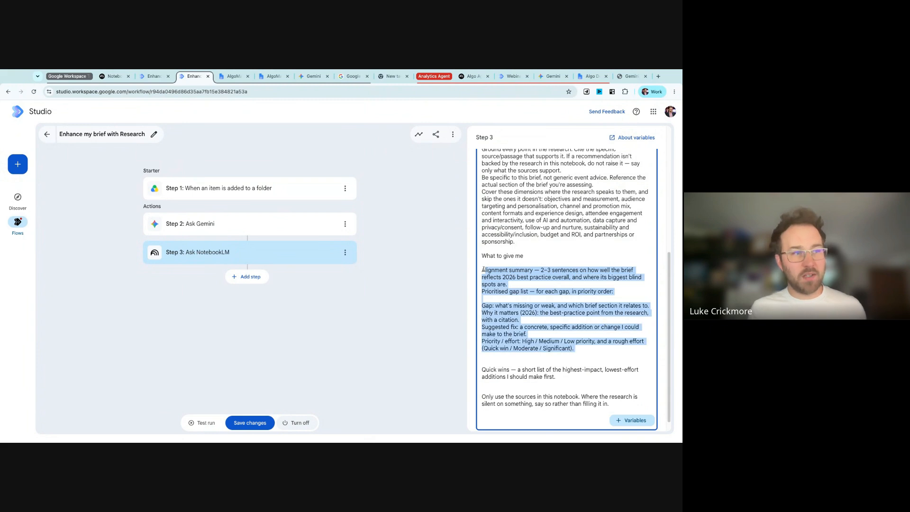
left_click(608, 382)
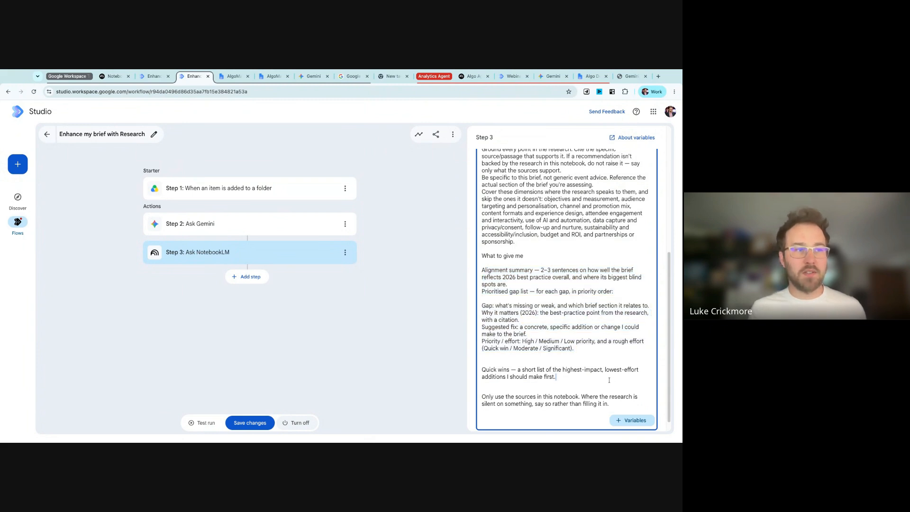
left_click(224, 267)
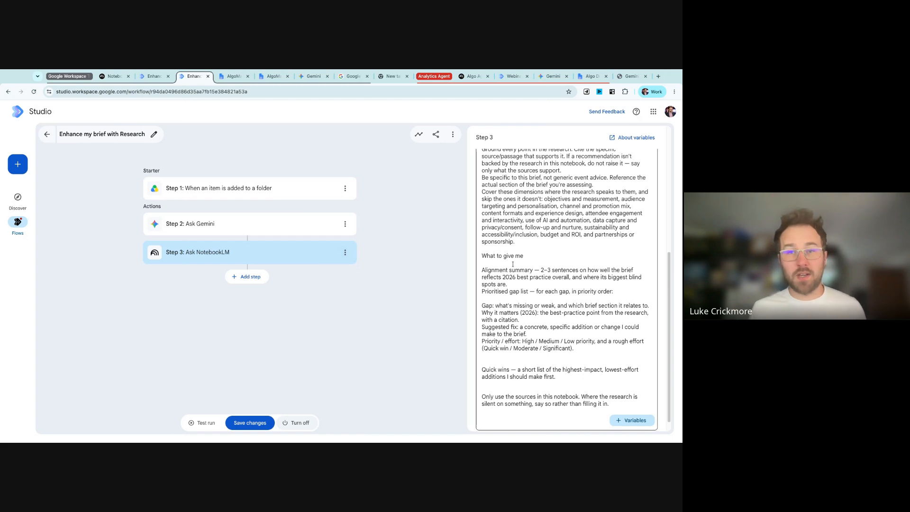
scroll(513, 264, "down", 2)
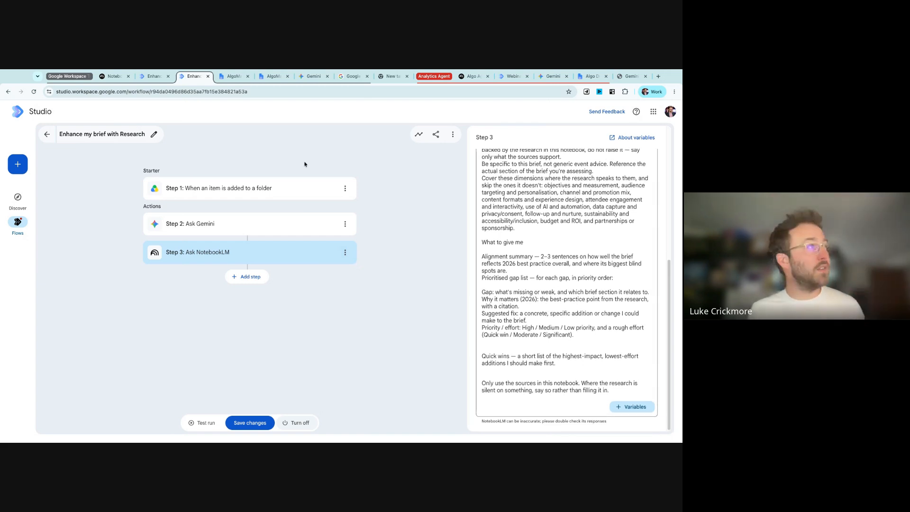
Step: Switch to the State of Event Marketing 2026 notebook in NotebookLM and show its sources grouped by category, with the research groups selected
left_click(114, 75)
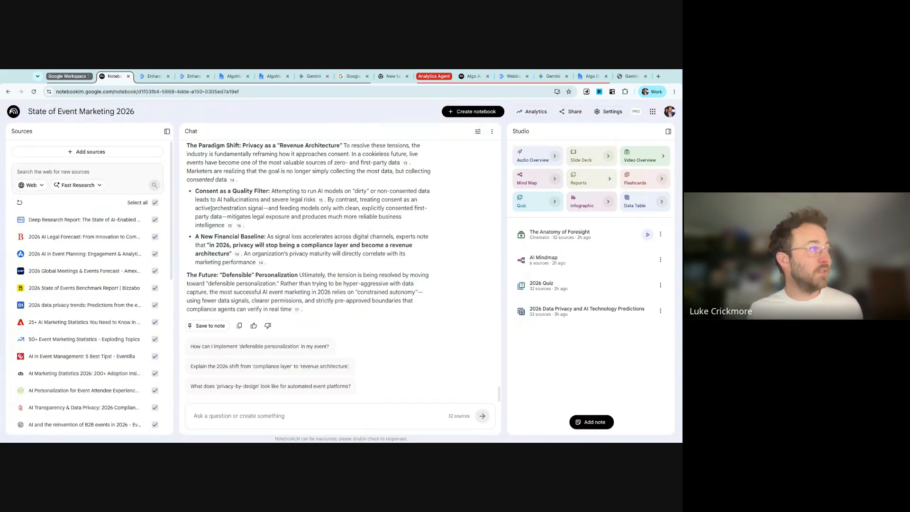
scroll(77, 370, "down", 4)
scroll(76, 370, "up", 4)
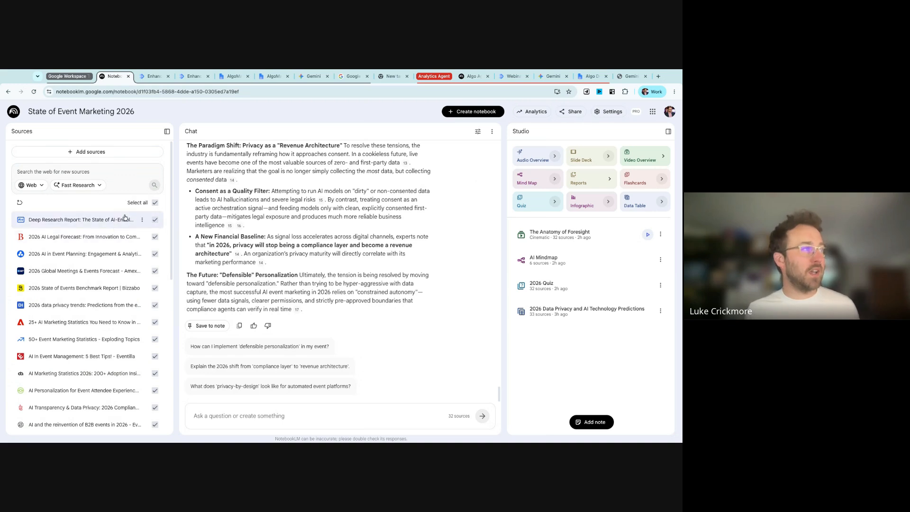
left_click(154, 203)
left_click(158, 204)
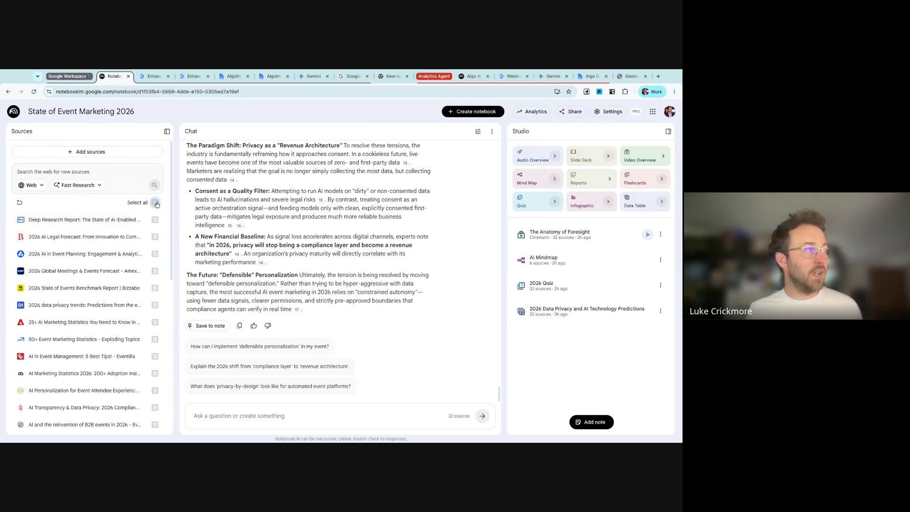
left_click(18, 203)
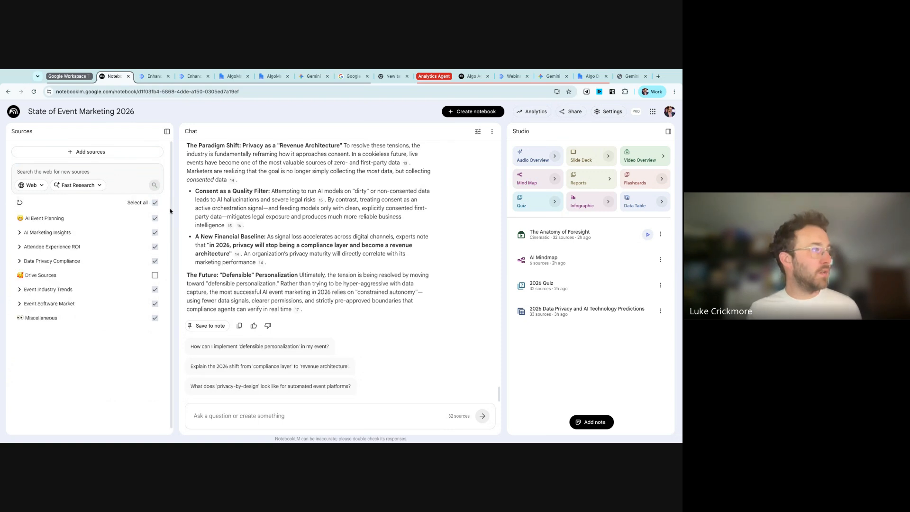
Step: Exclude the AI Event Planning, AI Marketing Insights and Attendee Experience ROI source groups from the notebook chat
left_click(155, 218)
left_click(155, 232)
left_click(155, 246)
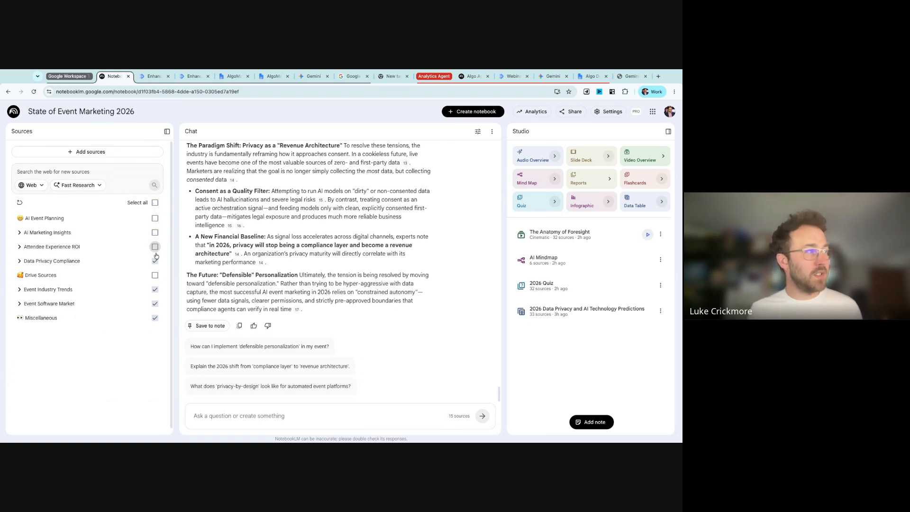
left_click(317, 414)
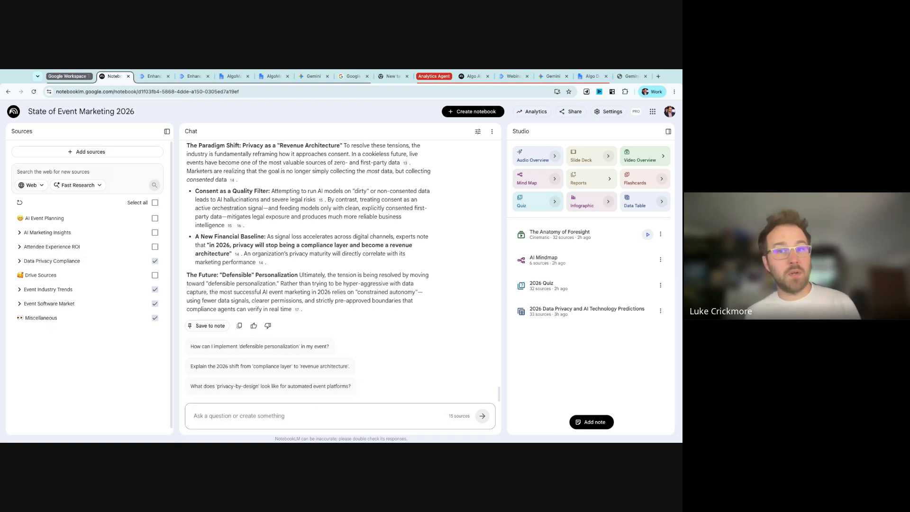
Step: Return to the flow in Workspace Studio and add the line "This is the brief:" at the end of the Ask NotebookLM prompt
left_click(155, 76)
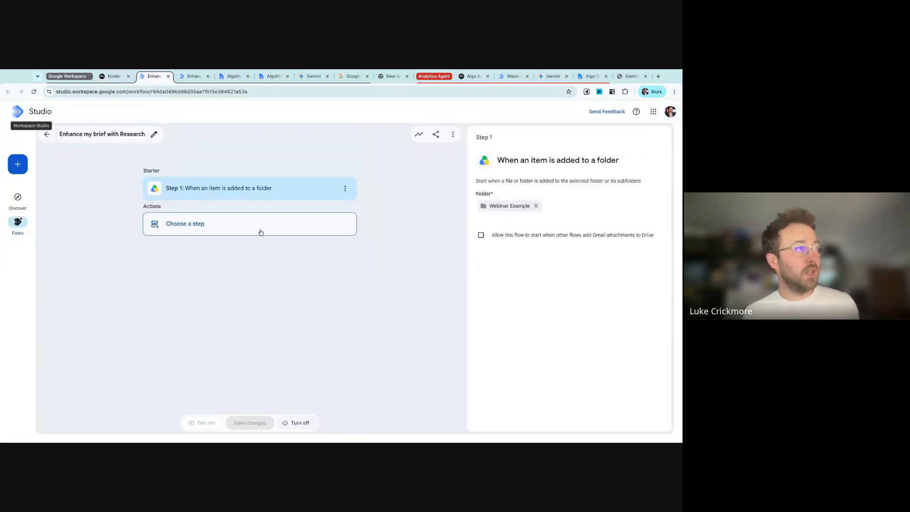
left_click(198, 78)
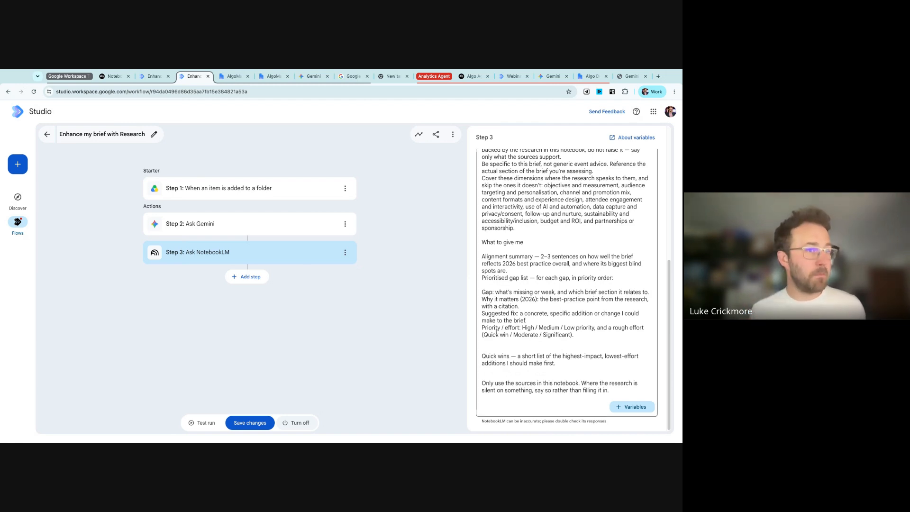
left_click(613, 391)
key("Return")
key("Return")
key("Return")
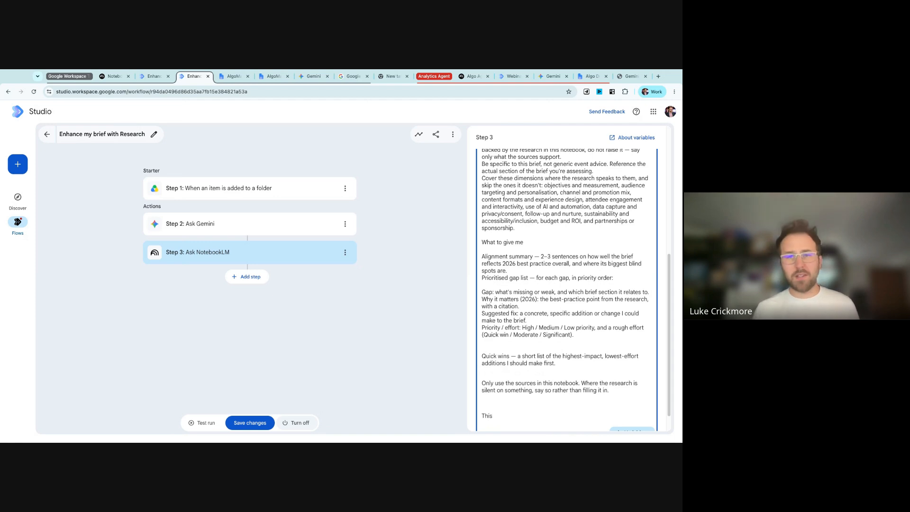
type("This is the brief")
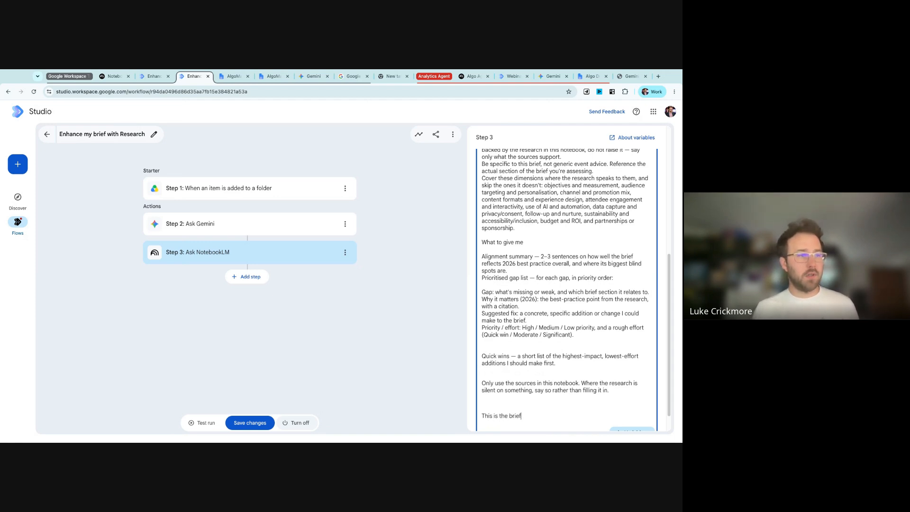
type(":")
Step: Insert the Step 2 "Content created by Gemini" variable after "This is the brief:" and check the completed prompt
scroll(567, 285, "down", 1)
left_click(632, 407)
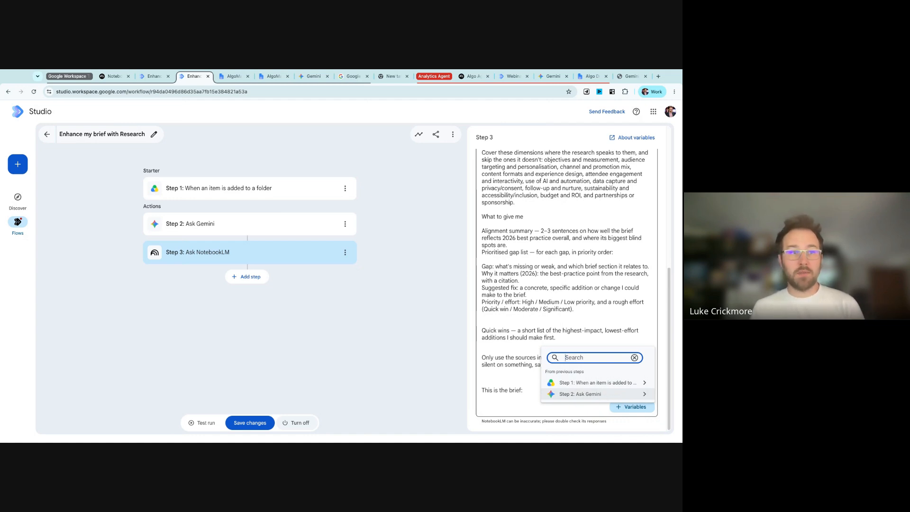
left_click(588, 394)
left_click(589, 394)
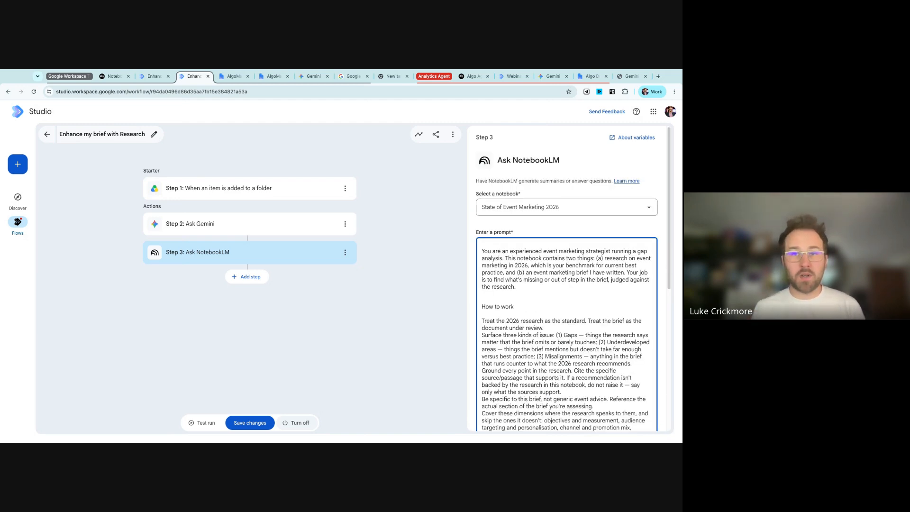
scroll(589, 378, "down", 6)
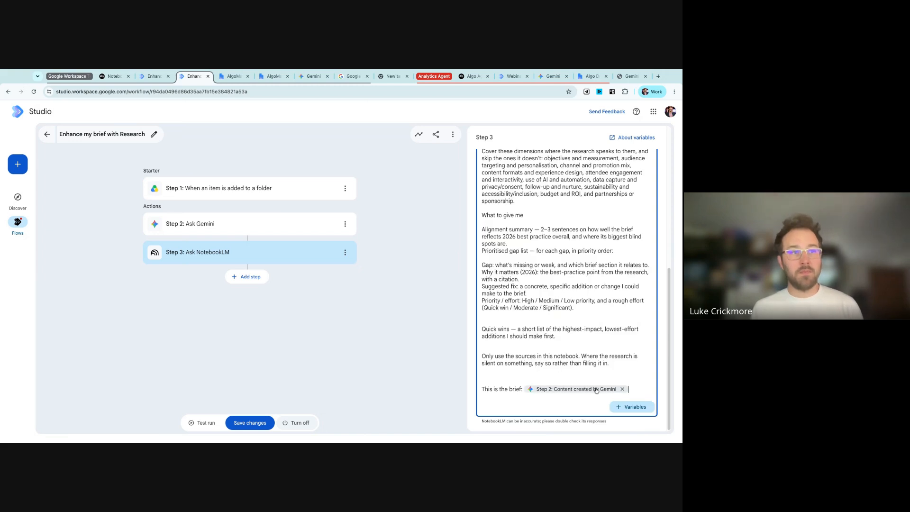
mouse_move(595, 390)
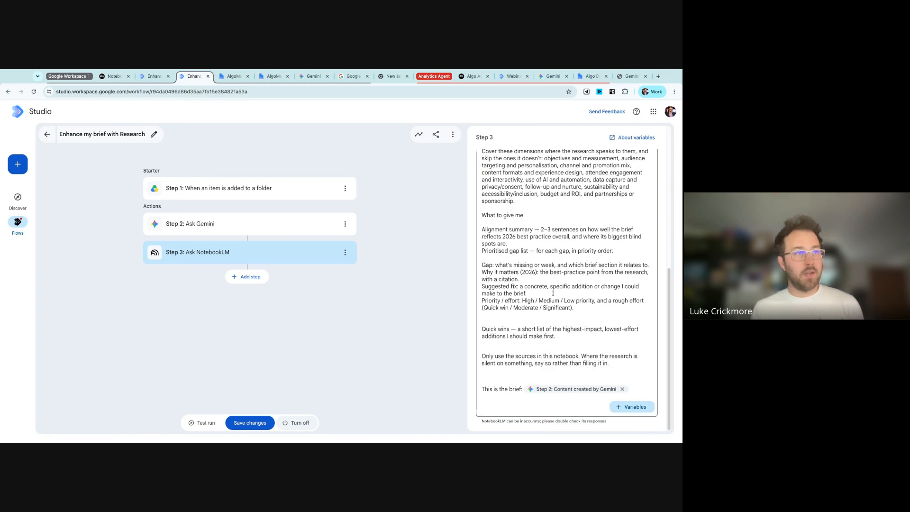
scroll(552, 294, "up", 4)
scroll(587, 283, "up", 2)
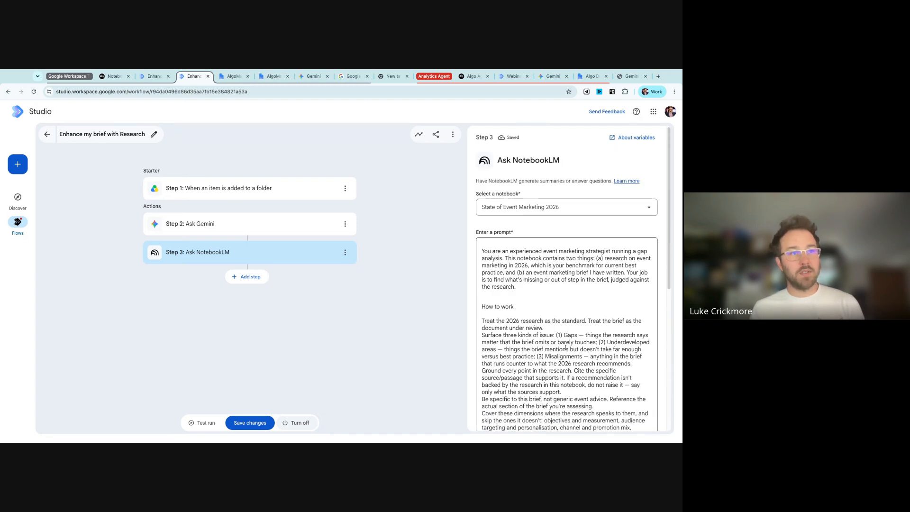
scroll(565, 348, "down", 6)
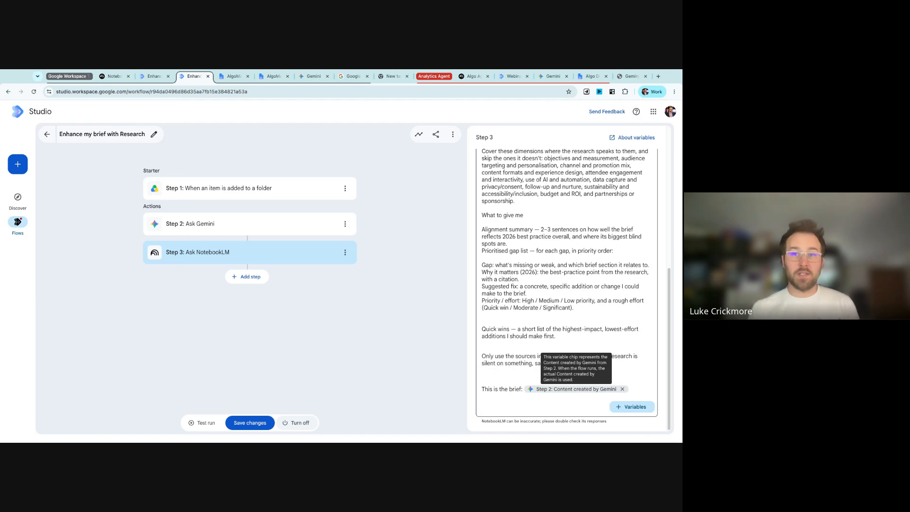
Step: Look through the available actions and add an "Add to a doc" step after Ask NotebookLM
left_click(250, 277)
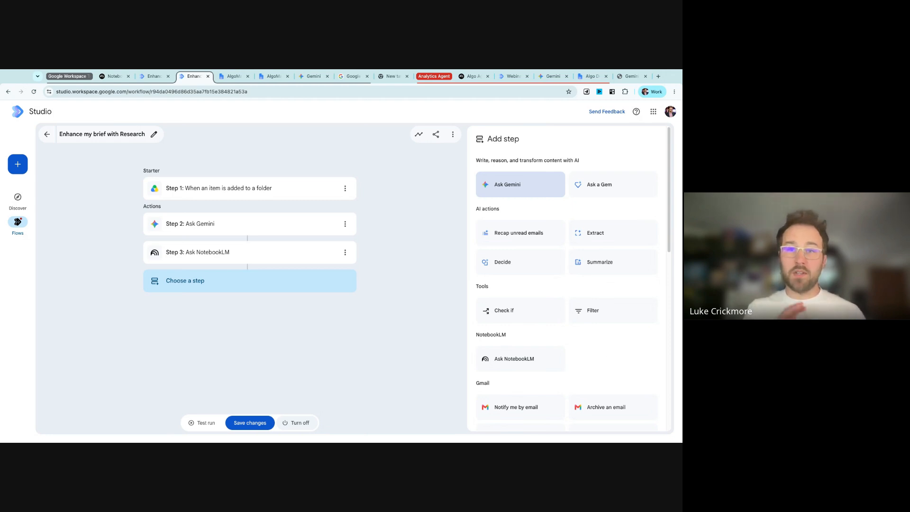
scroll(608, 352, "down", 12)
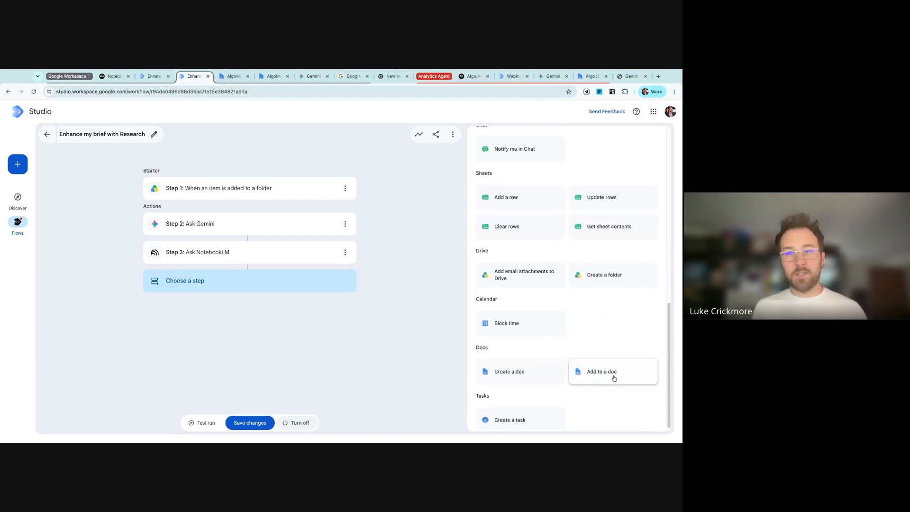
scroll(552, 356, "up", 3)
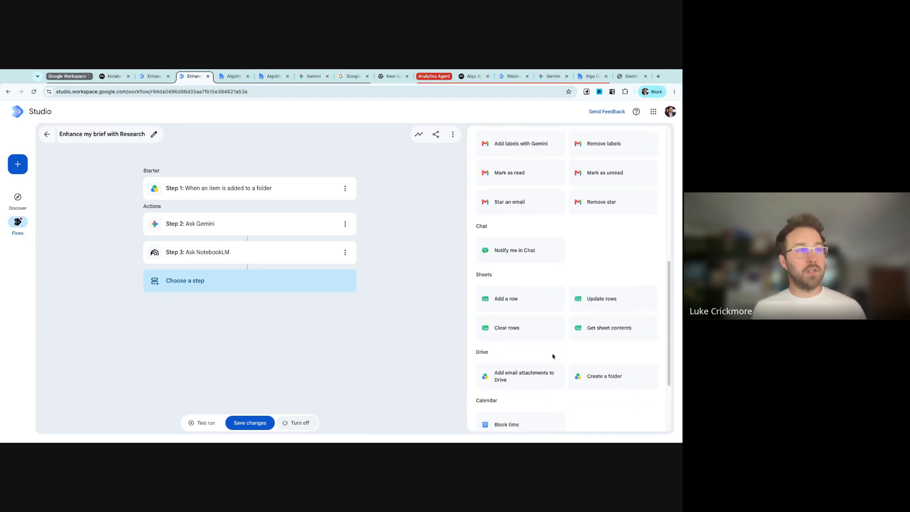
scroll(544, 325, "down", 3)
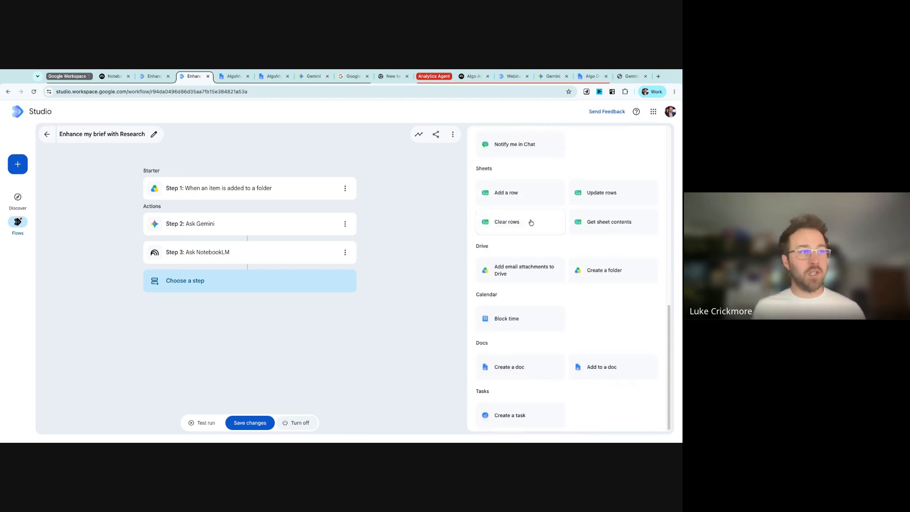
scroll(534, 265, "up", 4)
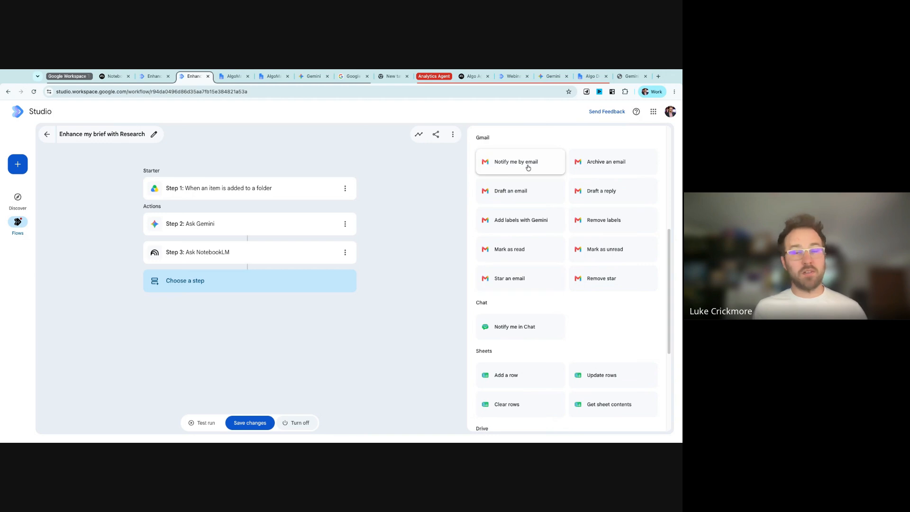
scroll(528, 168, "up", 5)
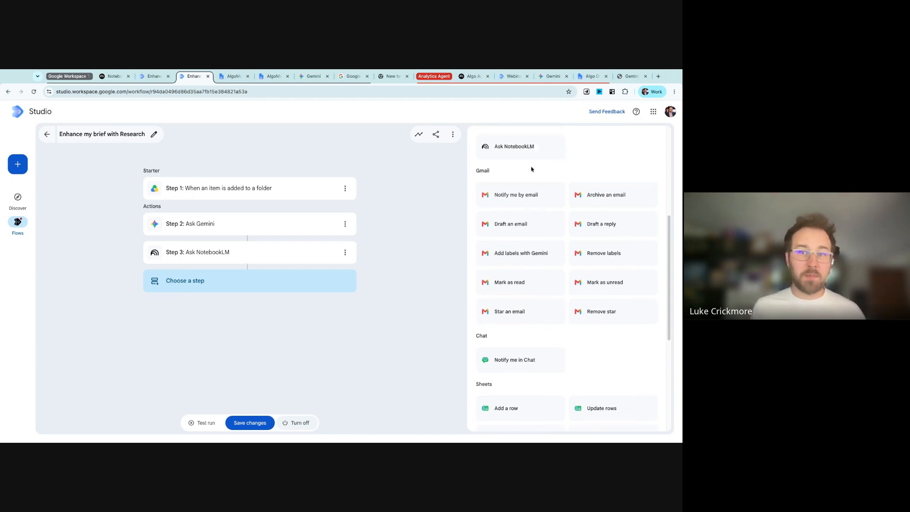
scroll(579, 313, "down", 7)
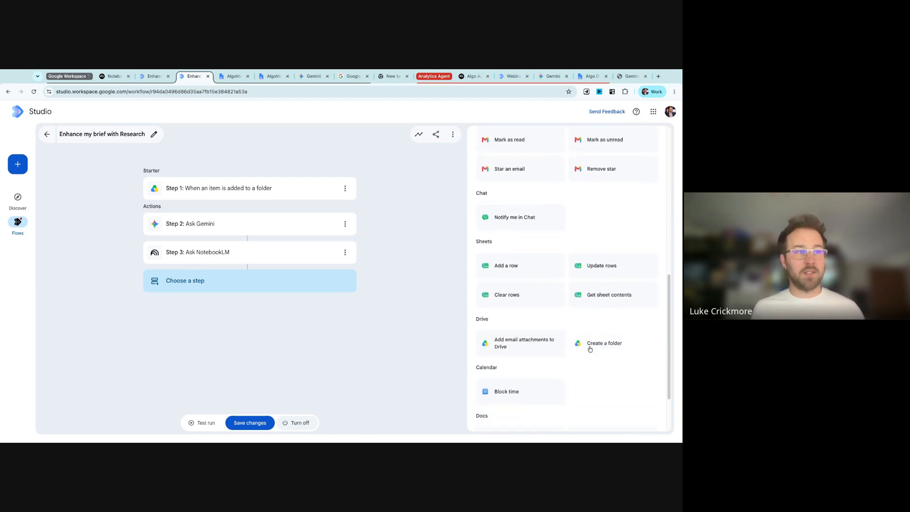
scroll(569, 341, "down", 2)
left_click(620, 369)
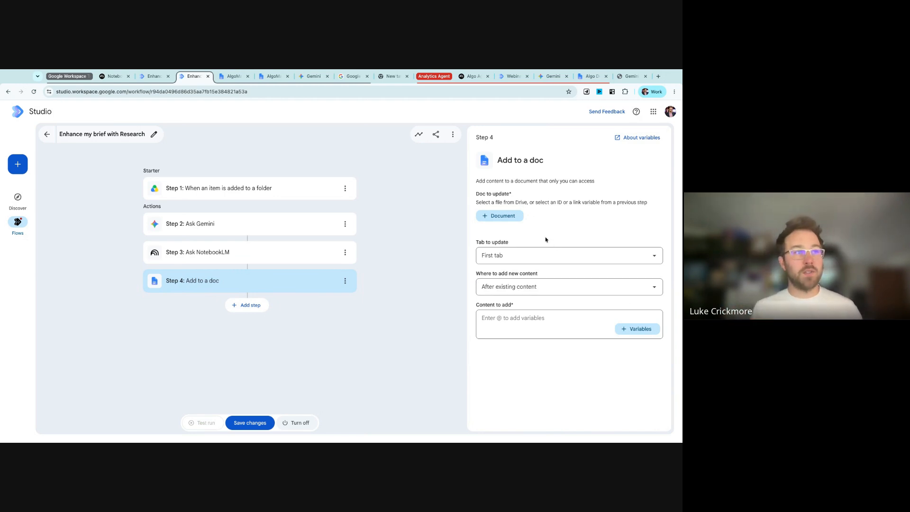
Step: Set the doc to update to the Step 1 "Link to item" variable and check the choices for the tab to update
left_click(507, 216)
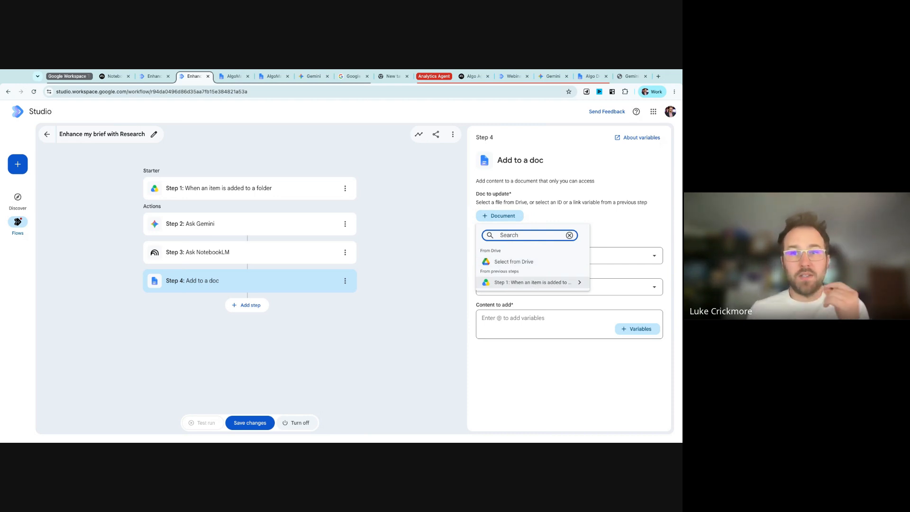
left_click(526, 282)
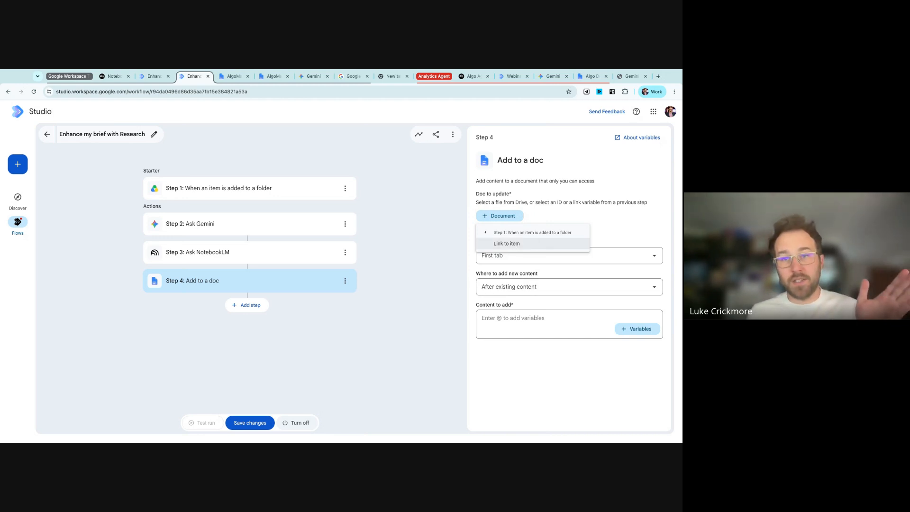
left_click(515, 244)
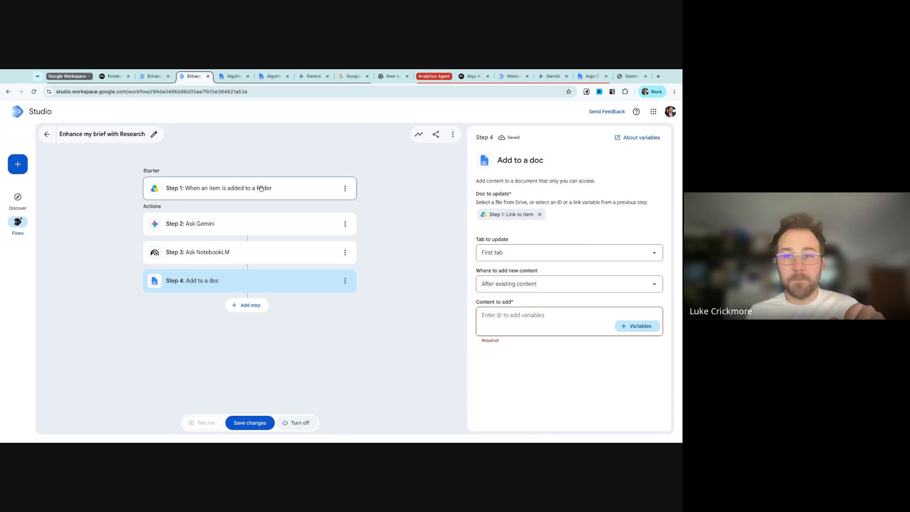
left_click(548, 259)
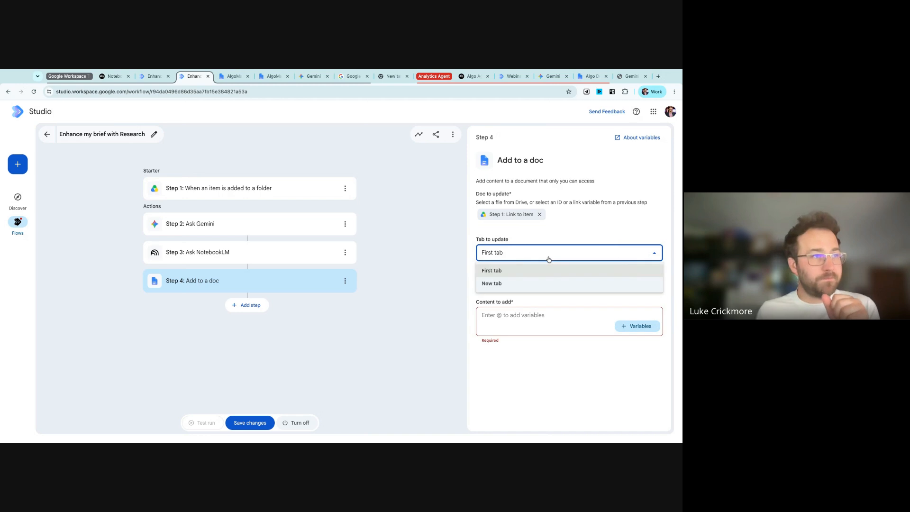
left_click(548, 227)
Step: Switch to the Event Marketing Brief in Google Docs, add a second document tab and delete it again
left_click(233, 76)
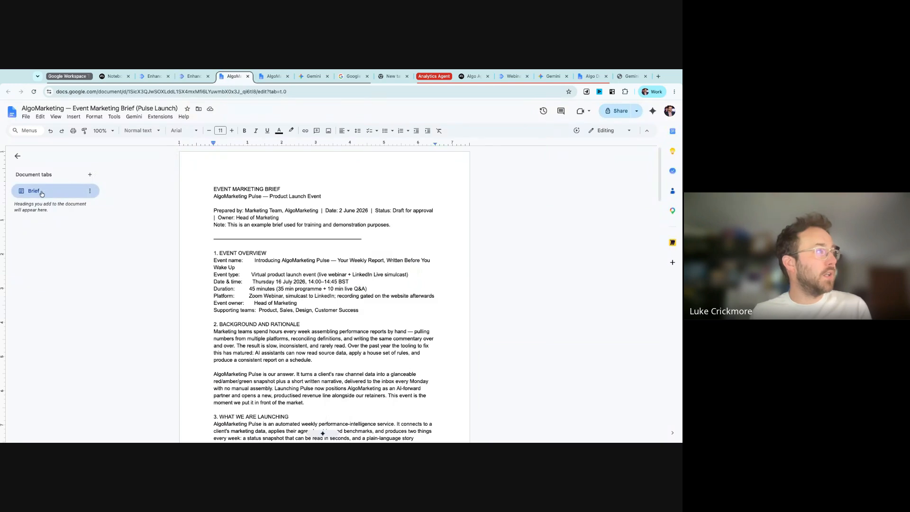
left_click(90, 175)
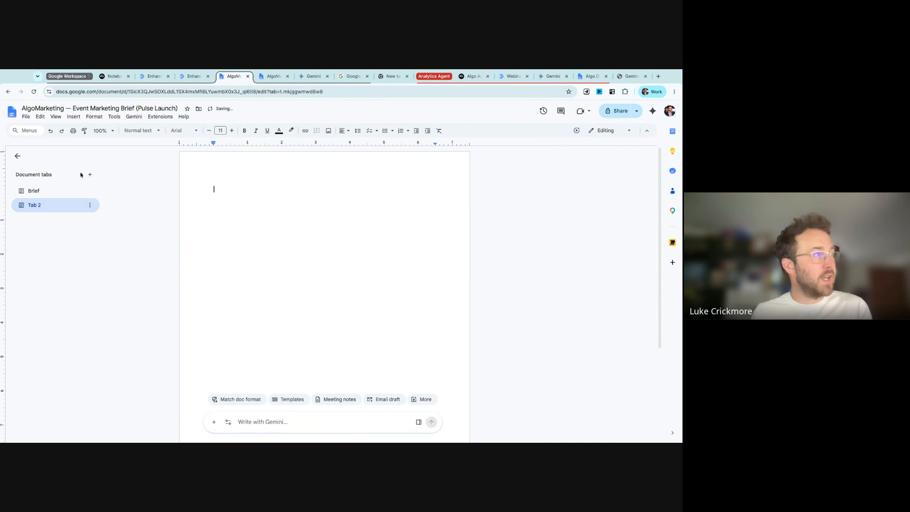
left_click(89, 205)
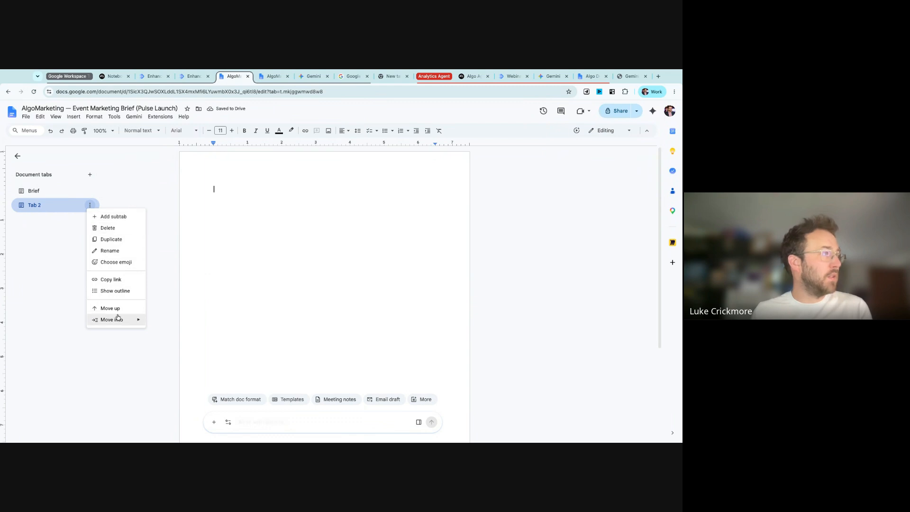
left_click(120, 233)
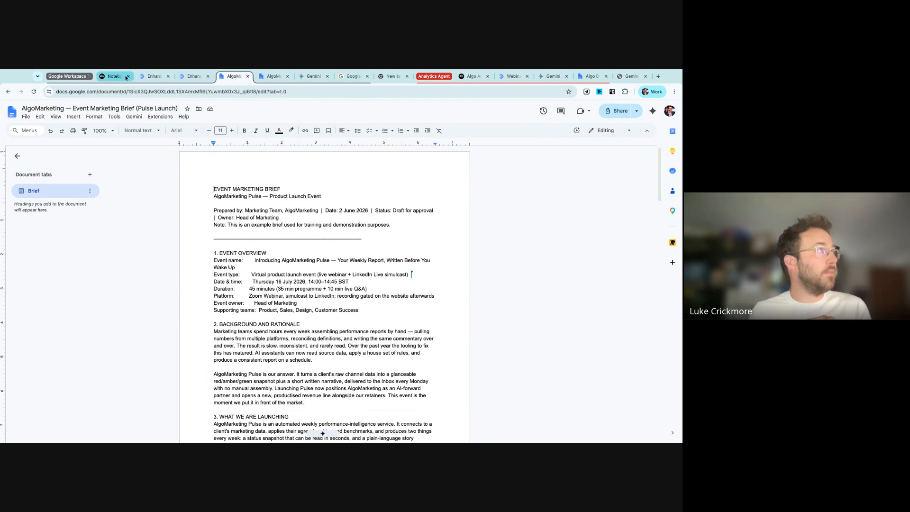
Step: Return to the Workspace Studio flow and set the Add to a doc step to update a new tab named "Research Reccomendations"
left_click(194, 77)
left_click(505, 258)
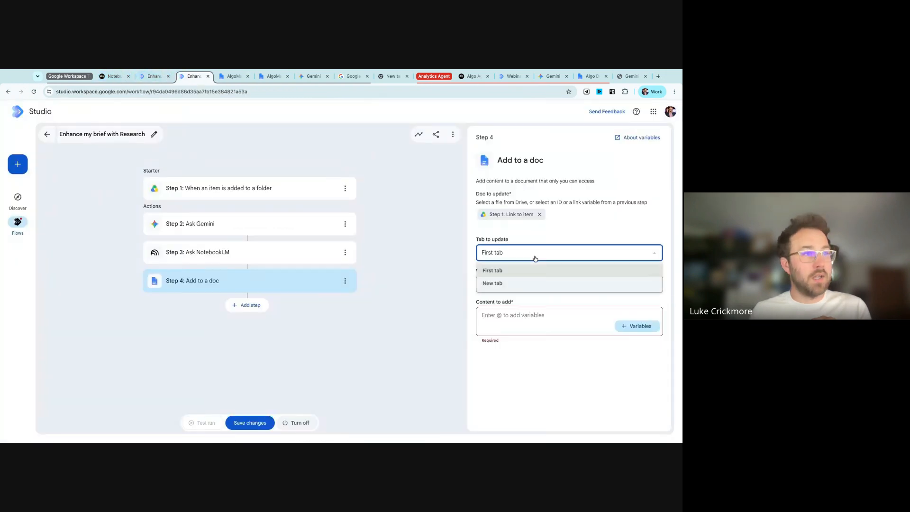
left_click(538, 286)
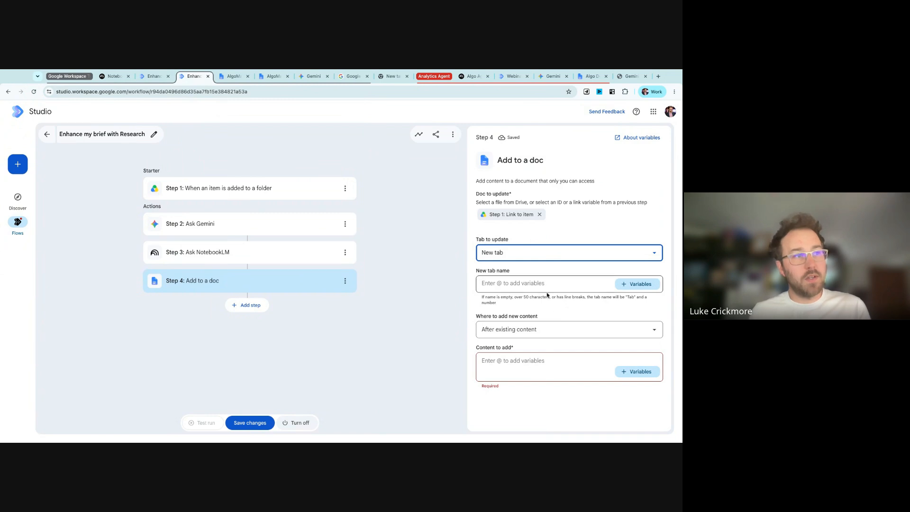
left_click(576, 280)
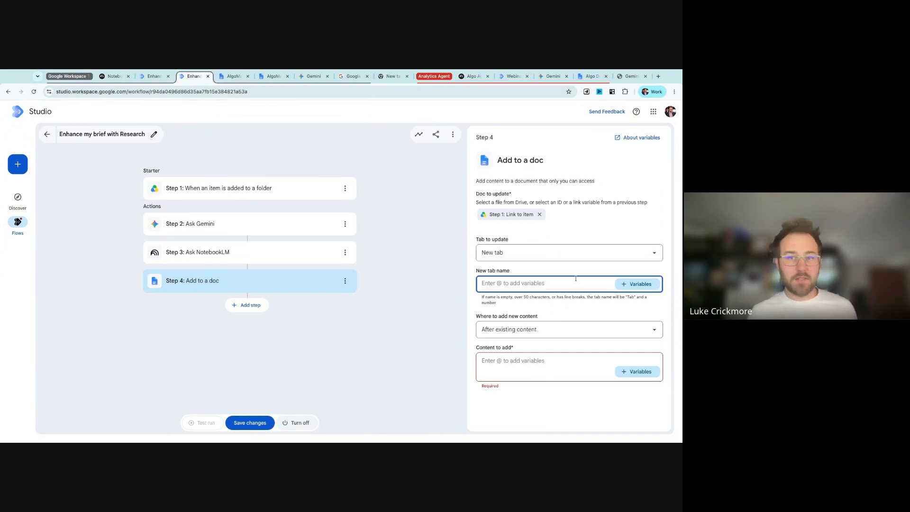
type("Res")
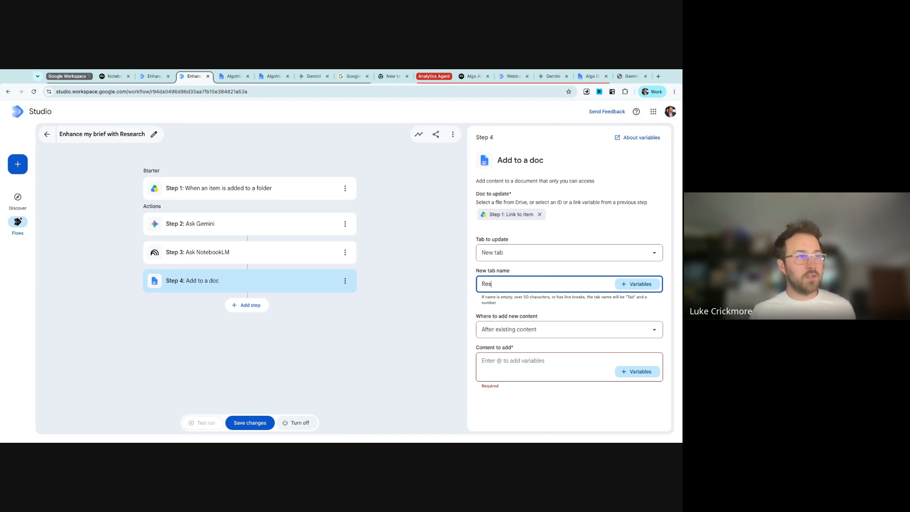
type("earch Rec")
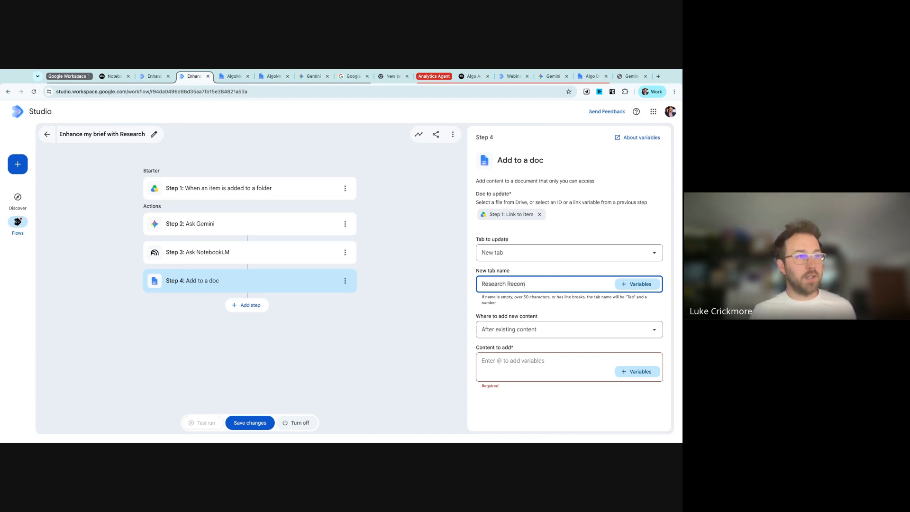
type("comendations")
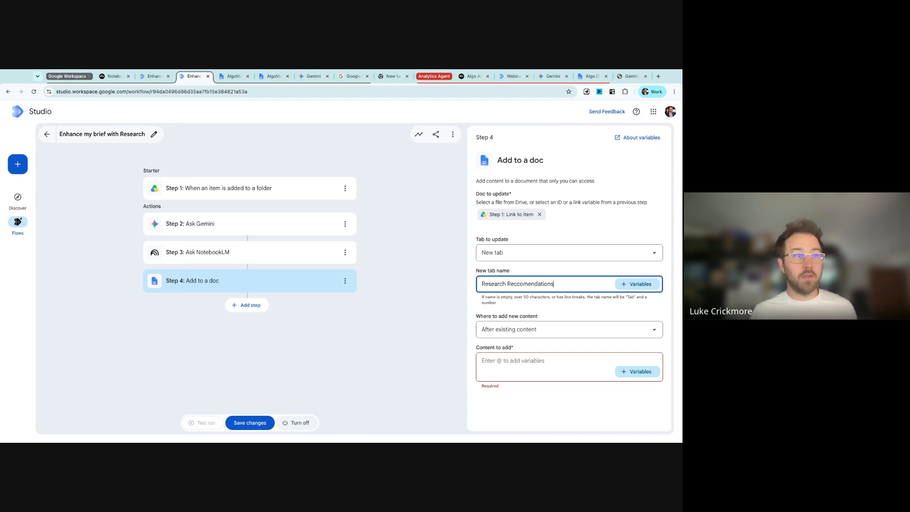
left_click(571, 320)
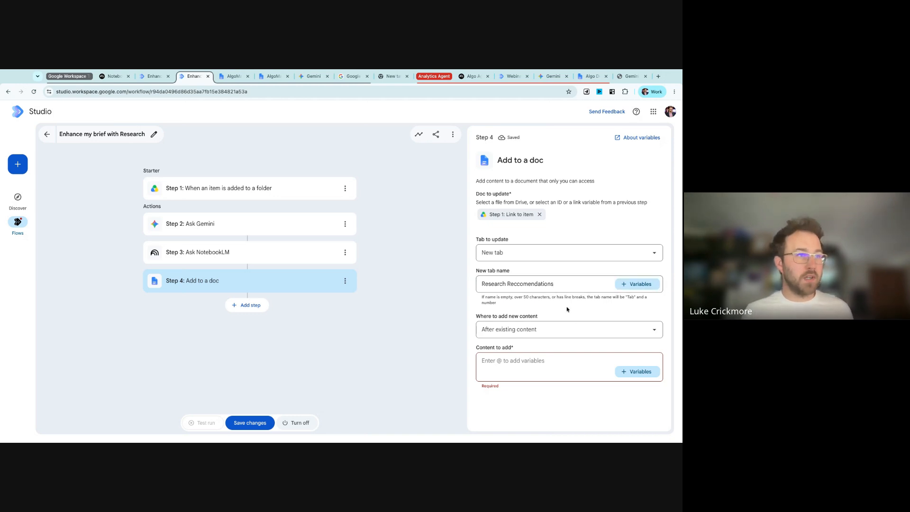
Step: Place the new content before all existing content and set the content to add to the Step 3 "Content created by NotebookLM" variable
left_click(545, 329)
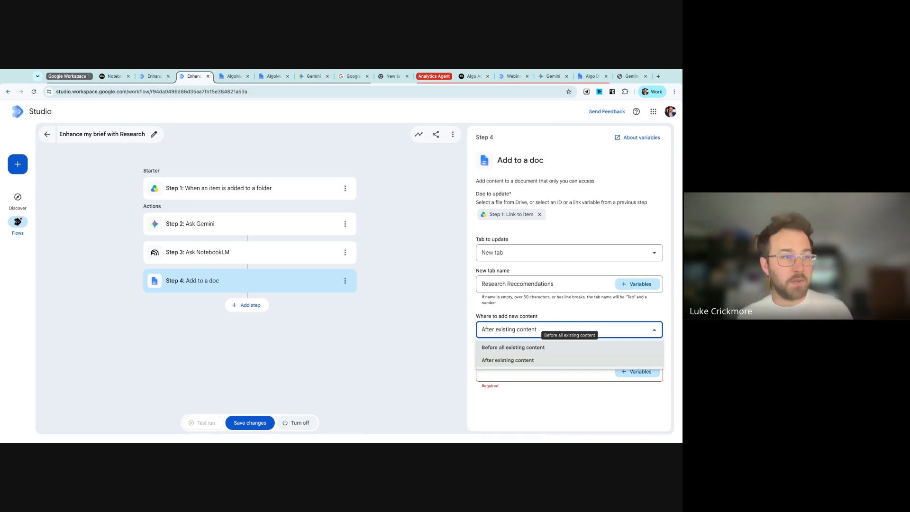
left_click(526, 348)
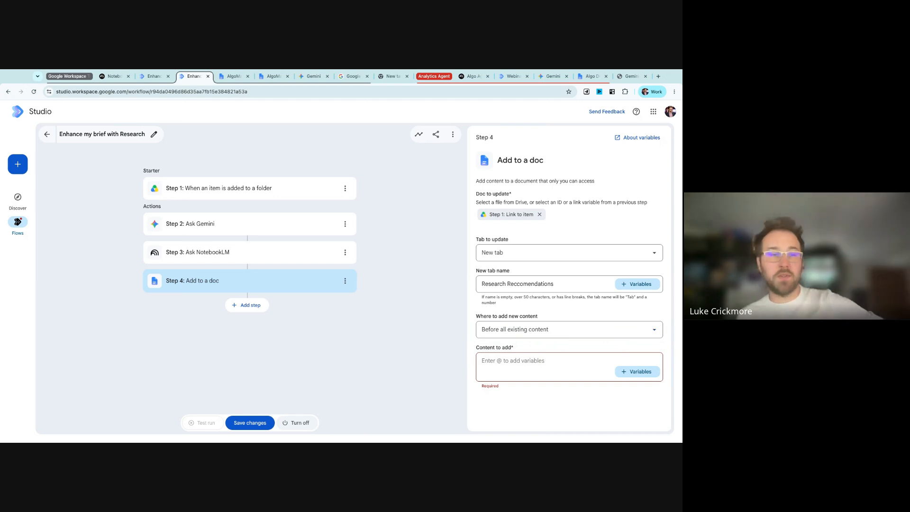
left_click(532, 363)
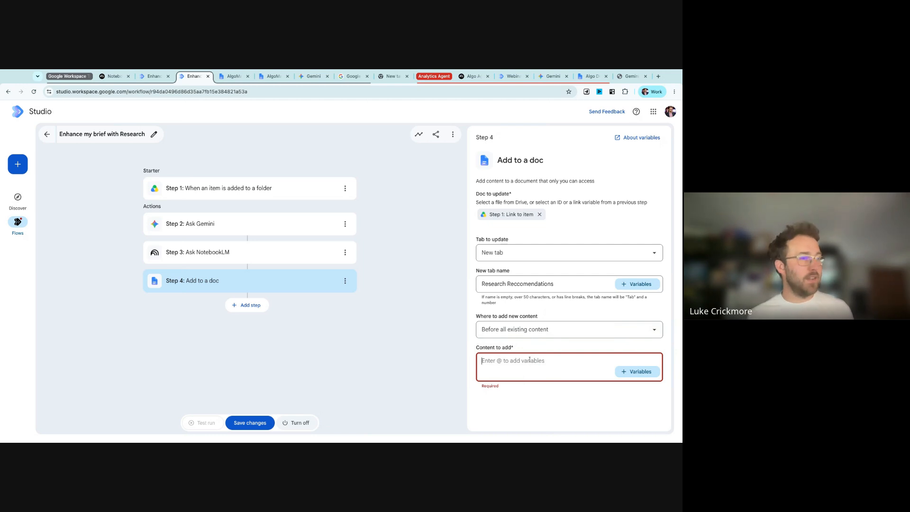
left_click(621, 372)
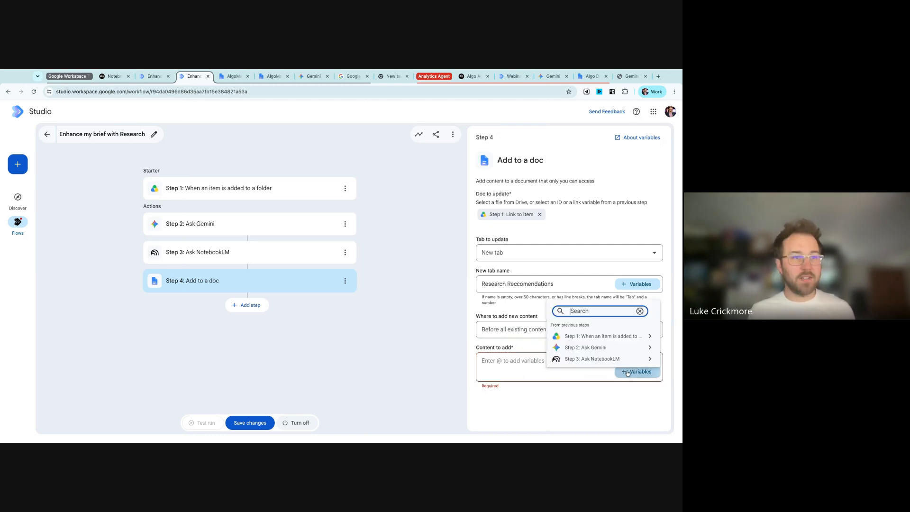
left_click(611, 359)
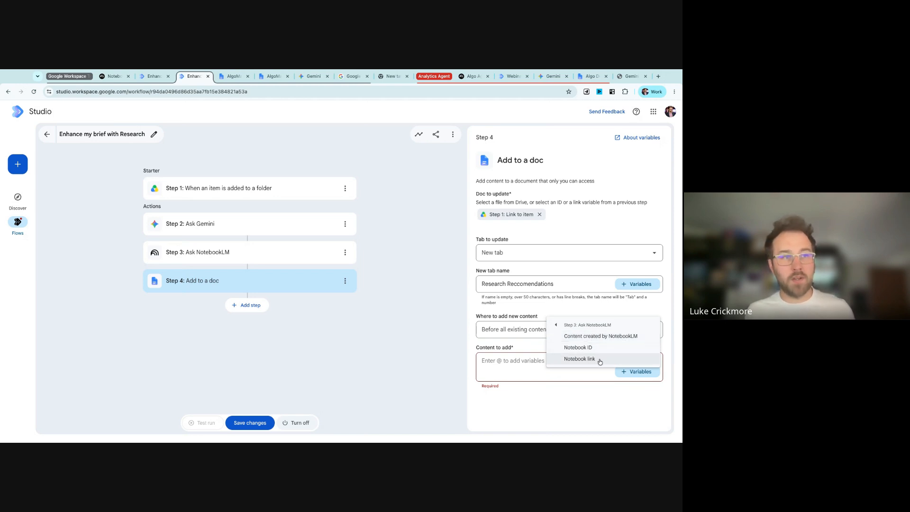
left_click(600, 336)
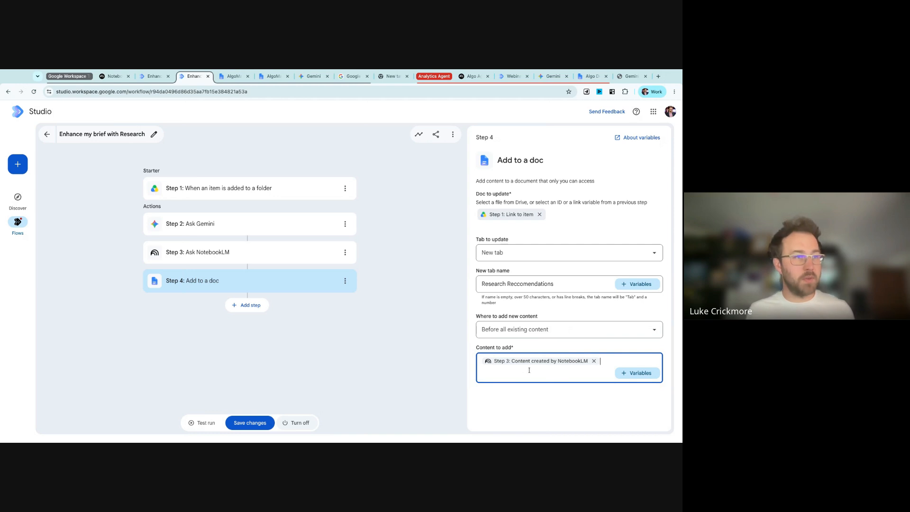
mouse_move(504, 363)
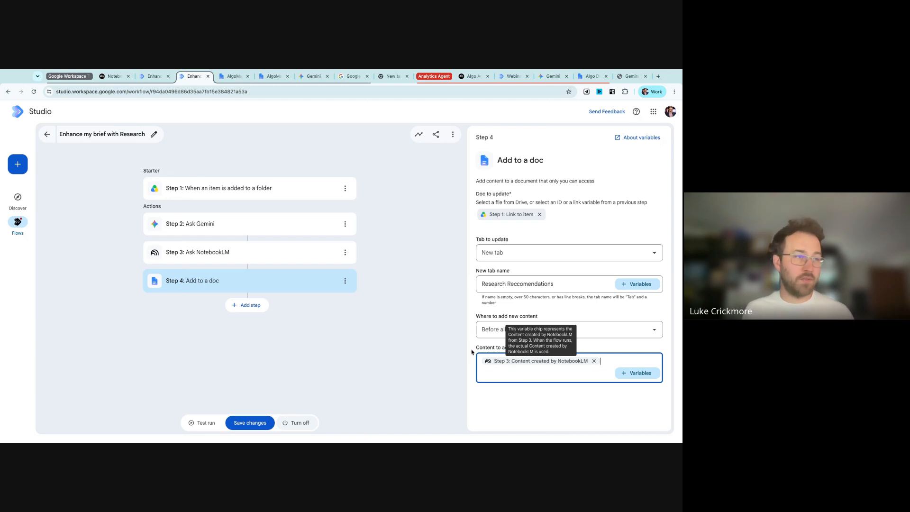
left_click(425, 347)
Step: Look through the available actions and add a "Notify me by email" step after Add to a doc
left_click(246, 305)
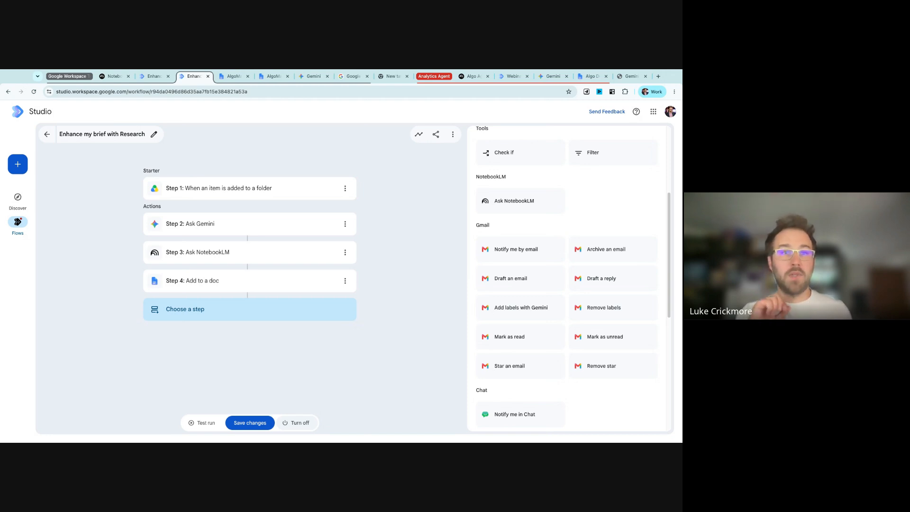
scroll(527, 342, "down", 1)
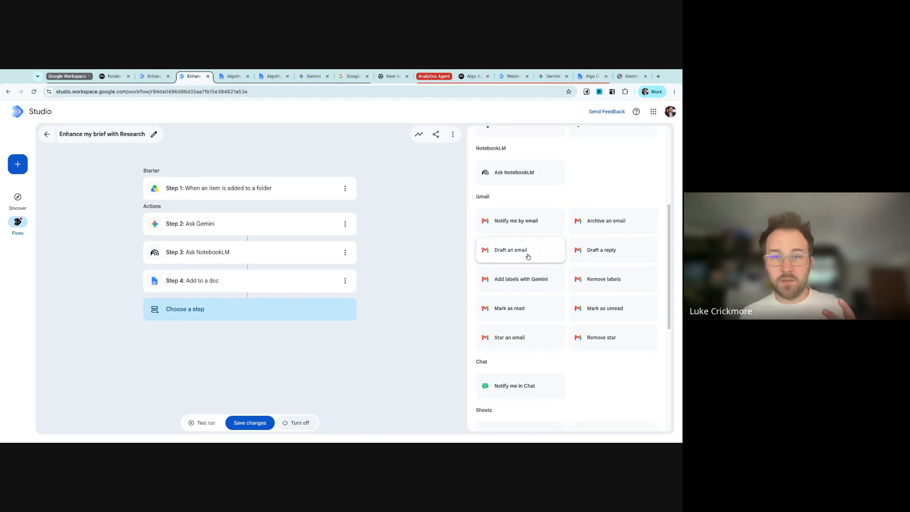
scroll(528, 256, "down", 5)
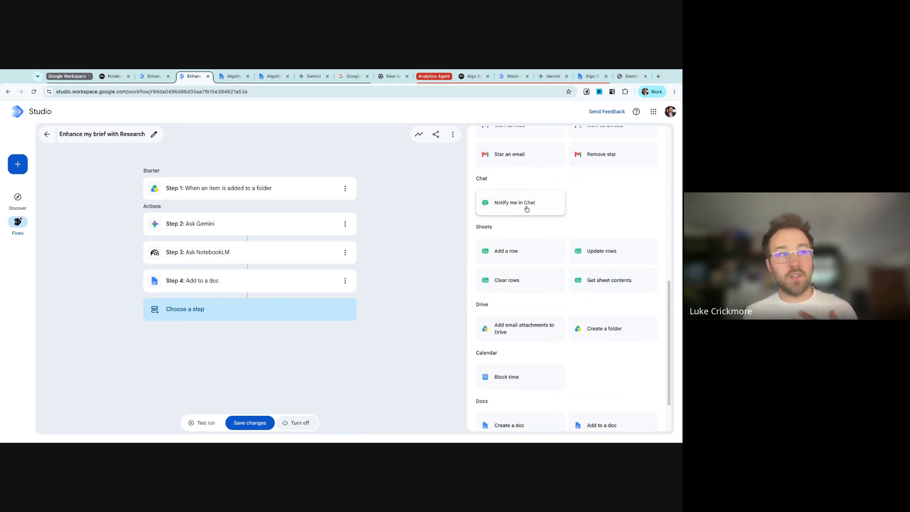
scroll(529, 207, "down", 2)
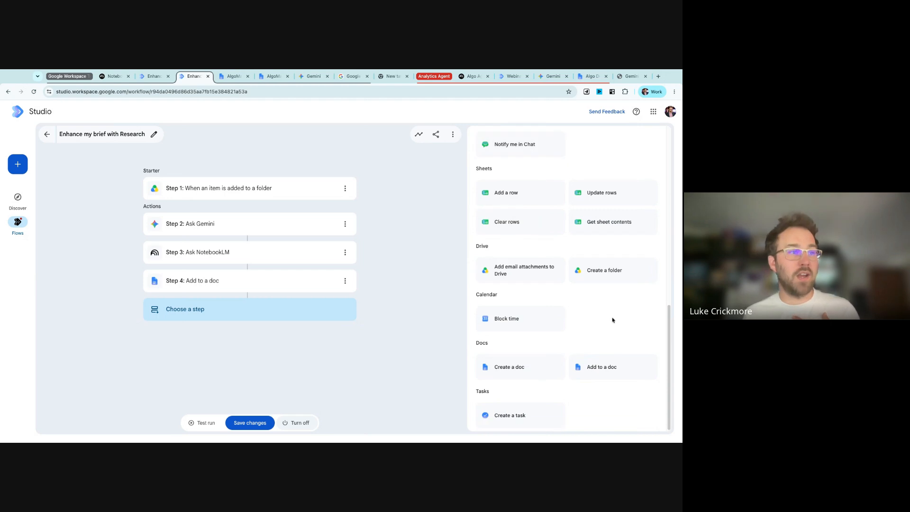
scroll(569, 317, "up", 10)
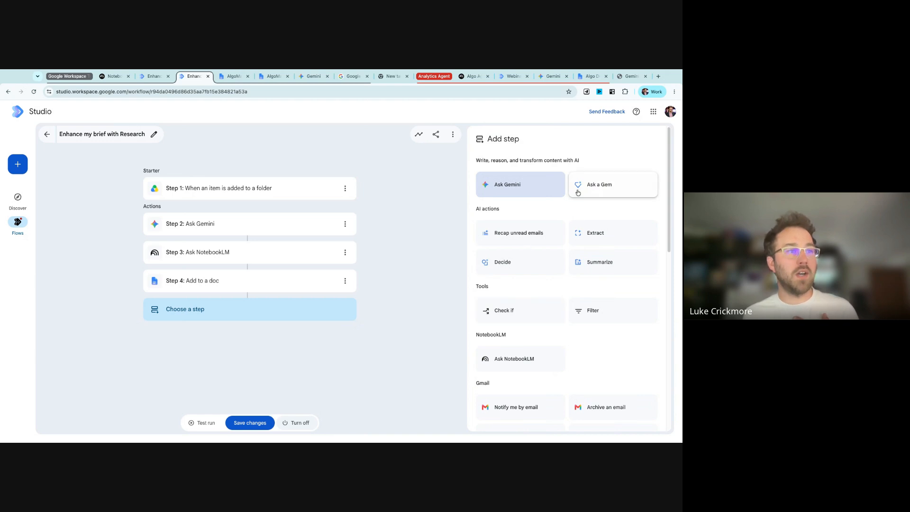
scroll(557, 271, "down", 5)
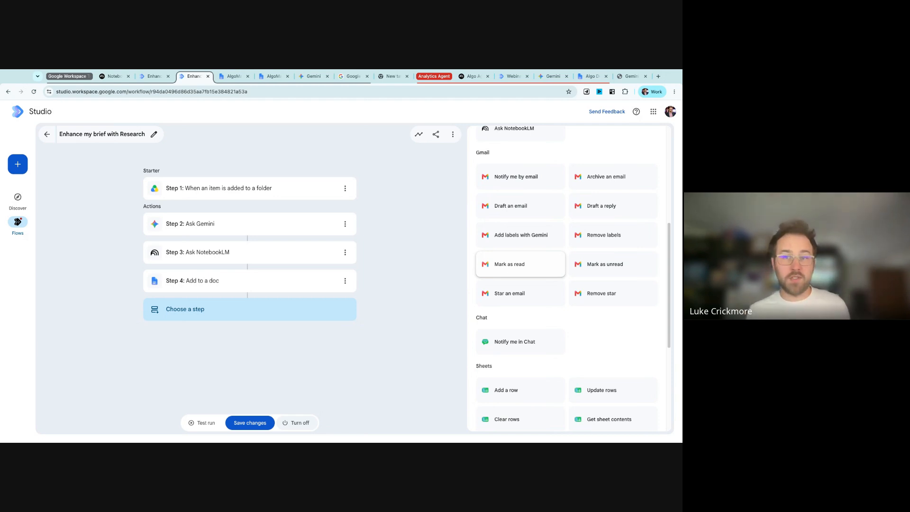
scroll(518, 295, "up", 1)
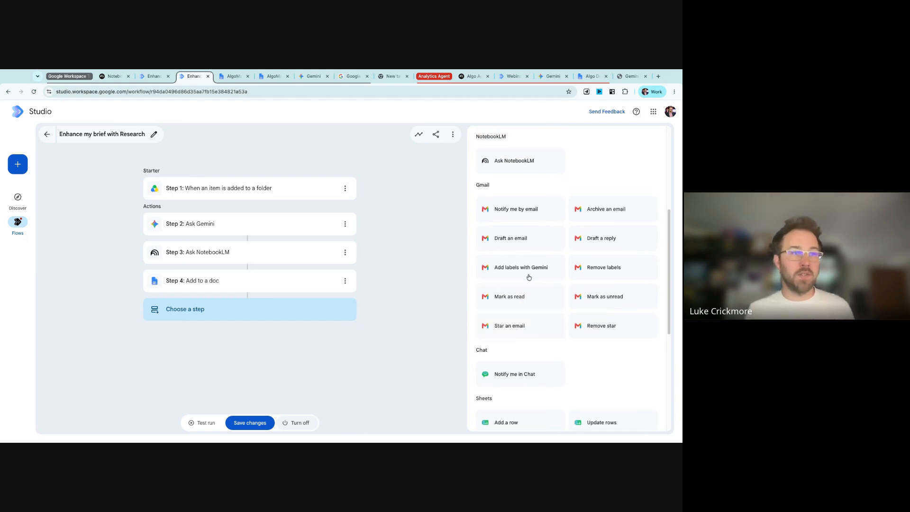
left_click(520, 209)
Step: Set the notification's subject to "Your Research is complete" and its message to the Step 1 "Link to item" variable
left_click(520, 207)
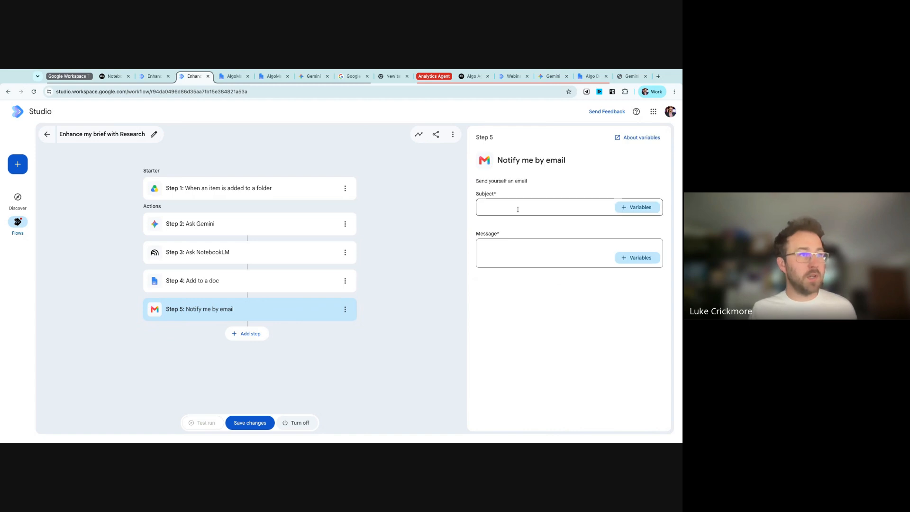
type("Your ")
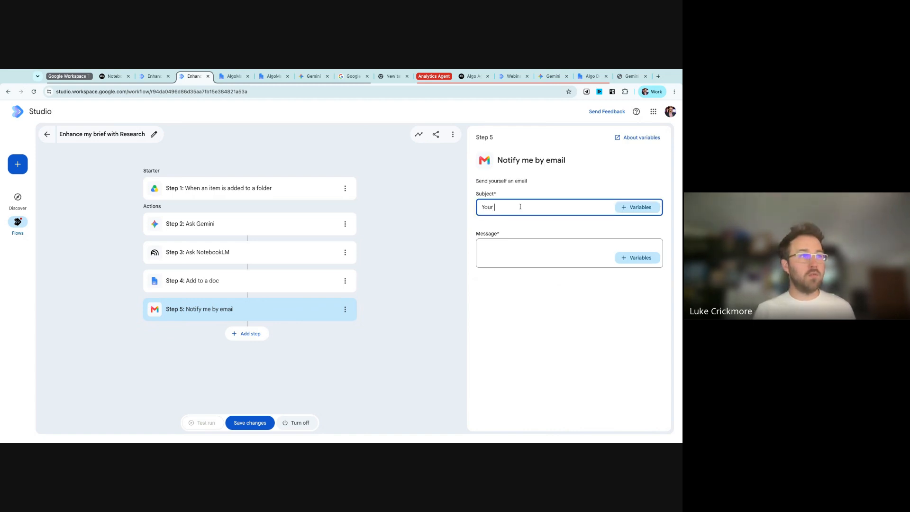
type("Research is complete")
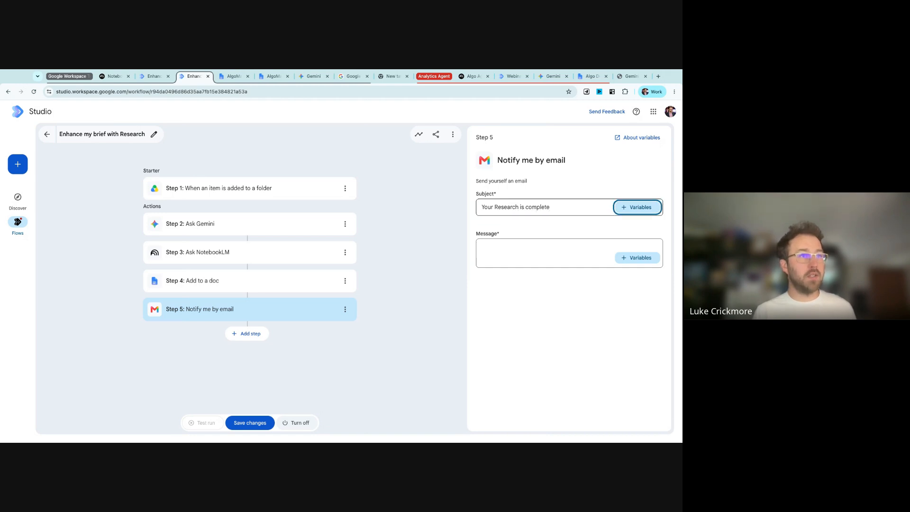
left_click(567, 251)
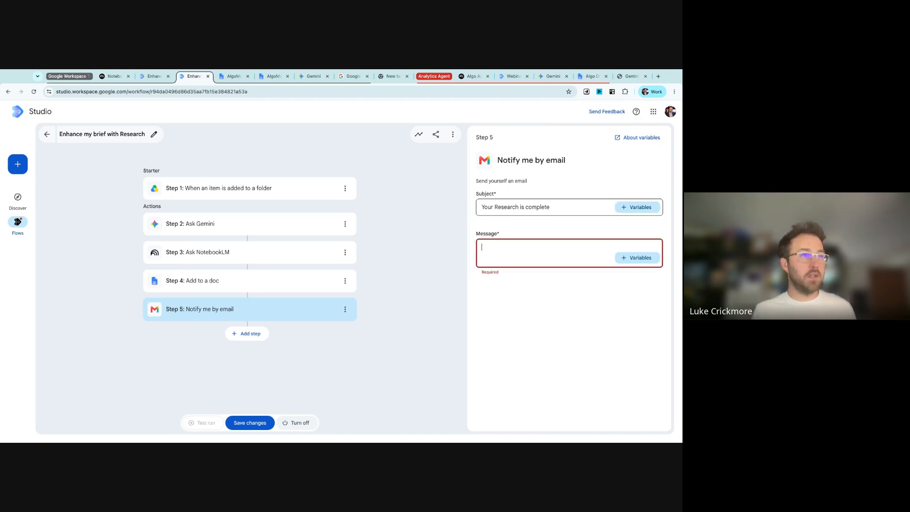
left_click(637, 258)
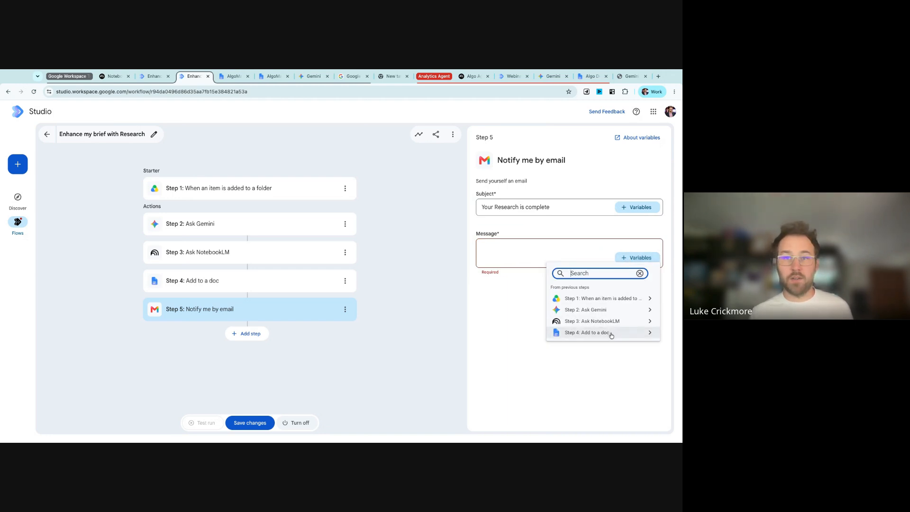
left_click(603, 299)
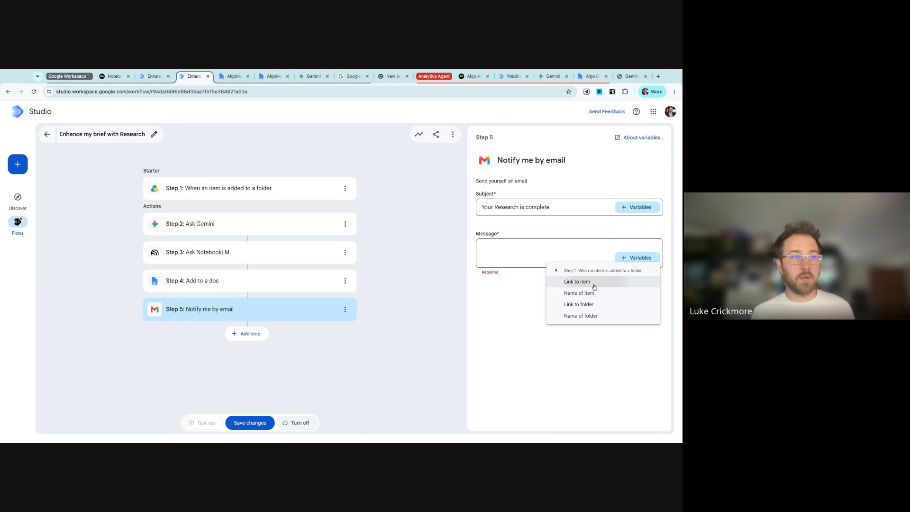
left_click(577, 281)
left_click(573, 246)
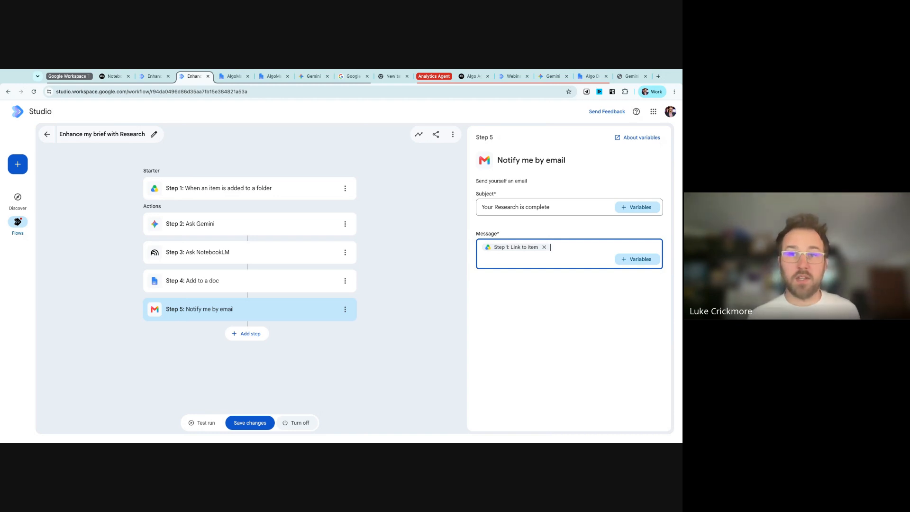
left_click(564, 277)
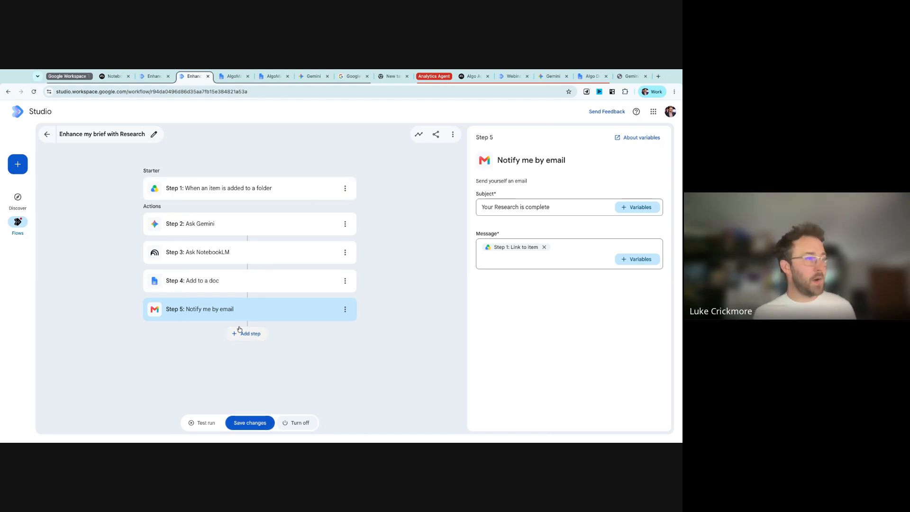
Step: Save the flow changes and open Step 2, Ask Gemini, to review its prompt
left_click(249, 423)
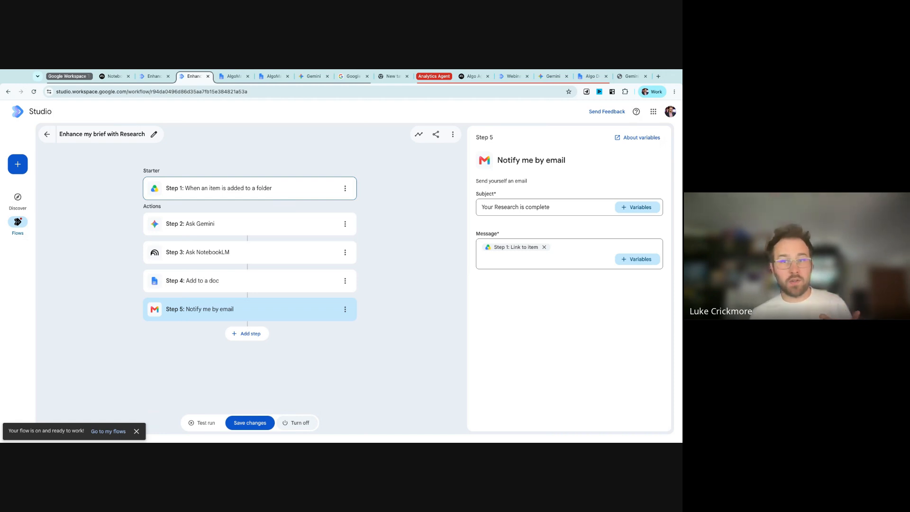
left_click(286, 224)
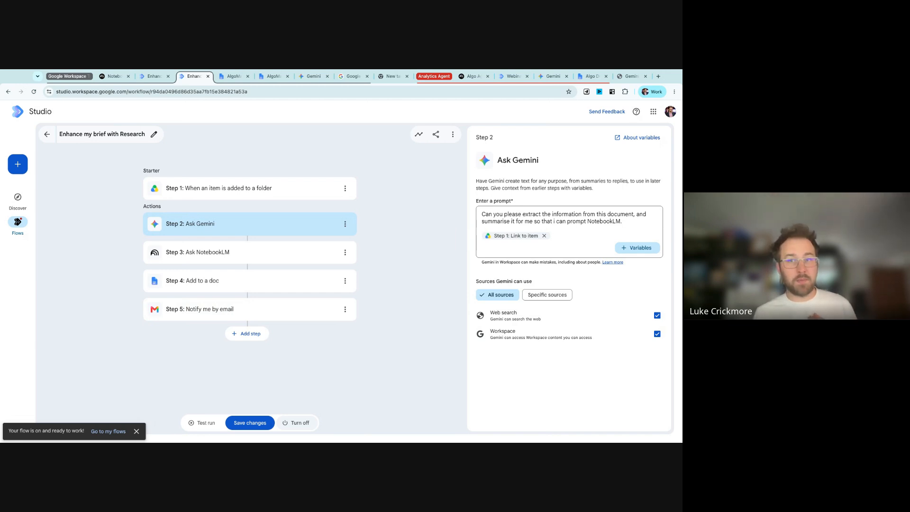
Step: Review the settings of the Ask NotebookLM, Add to a doc and Notify me by email steps in the flow
left_click(279, 256)
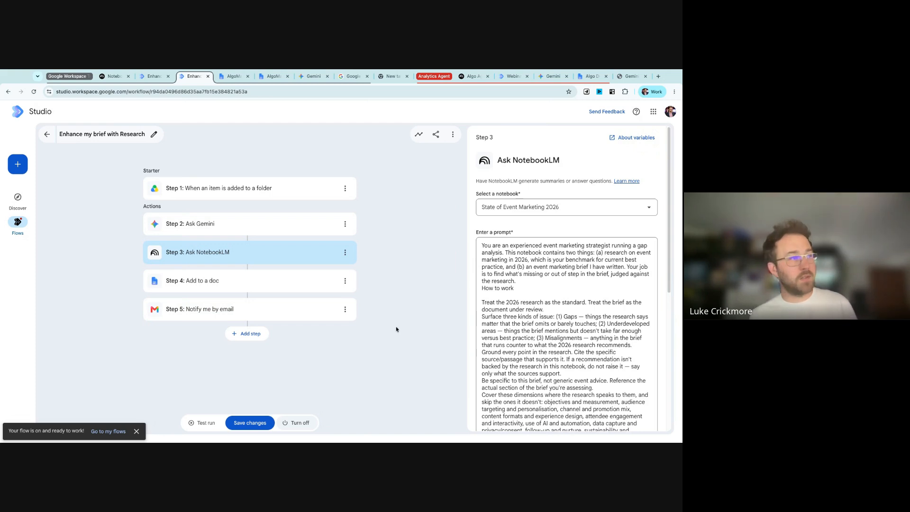
left_click(259, 285)
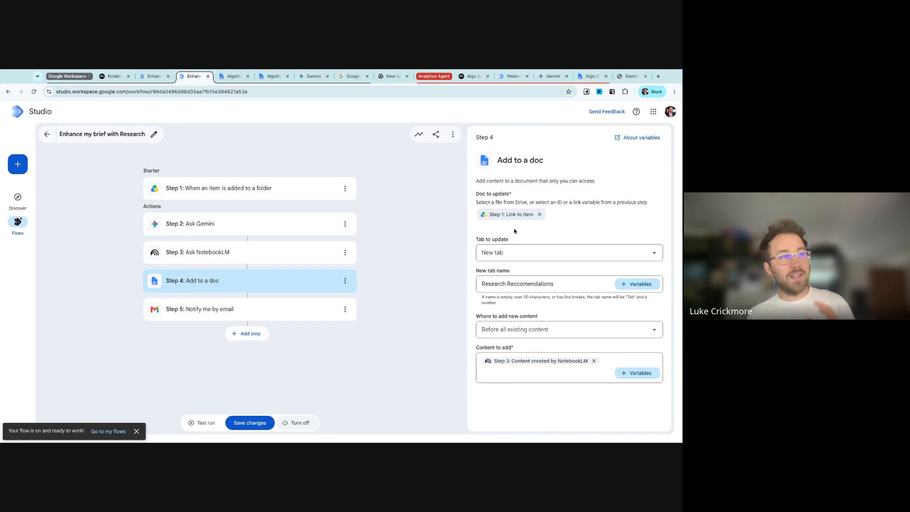
mouse_move(516, 221)
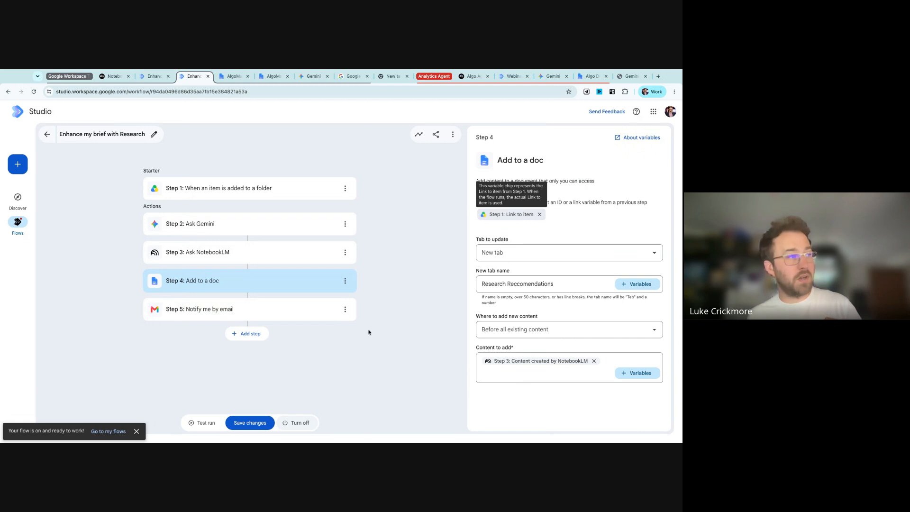
left_click(215, 313)
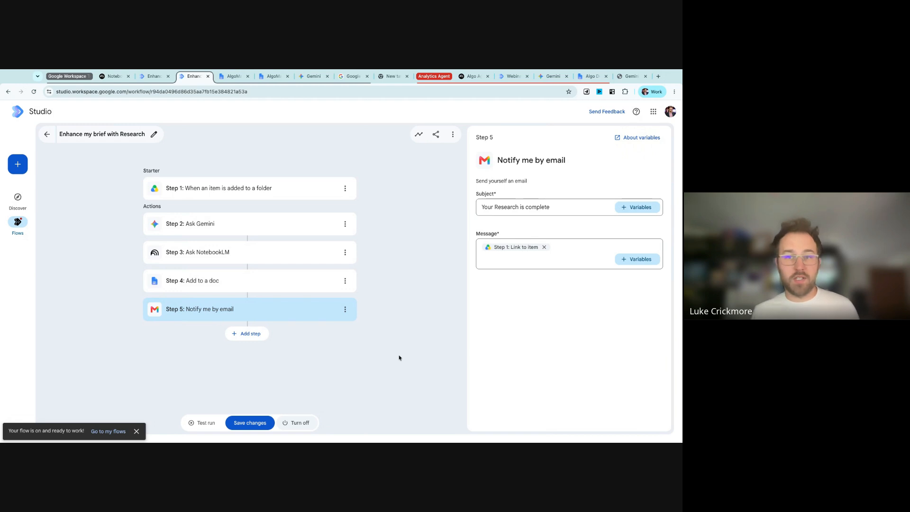
Step: Start a test run of the flow using the Drive file "AlgoMarketing — Event Marketing Brief (Pulse Launch)"
left_click(210, 423)
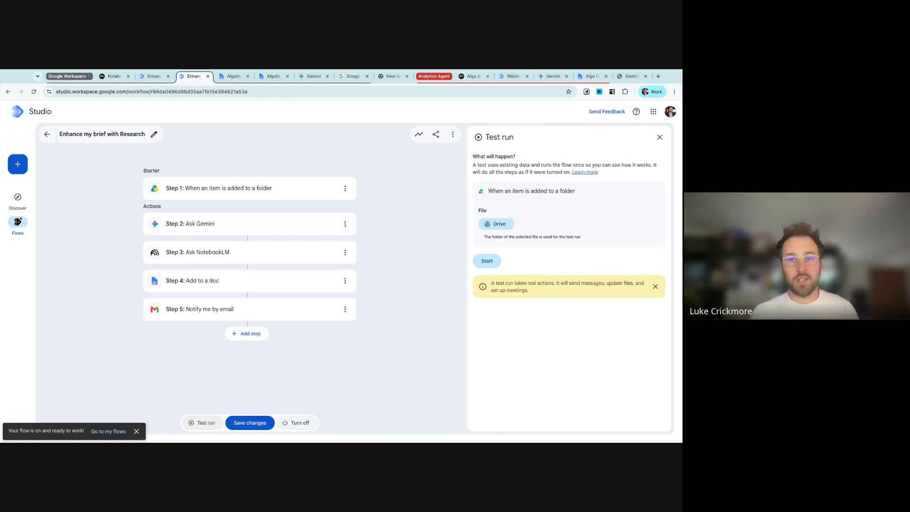
left_click(496, 225)
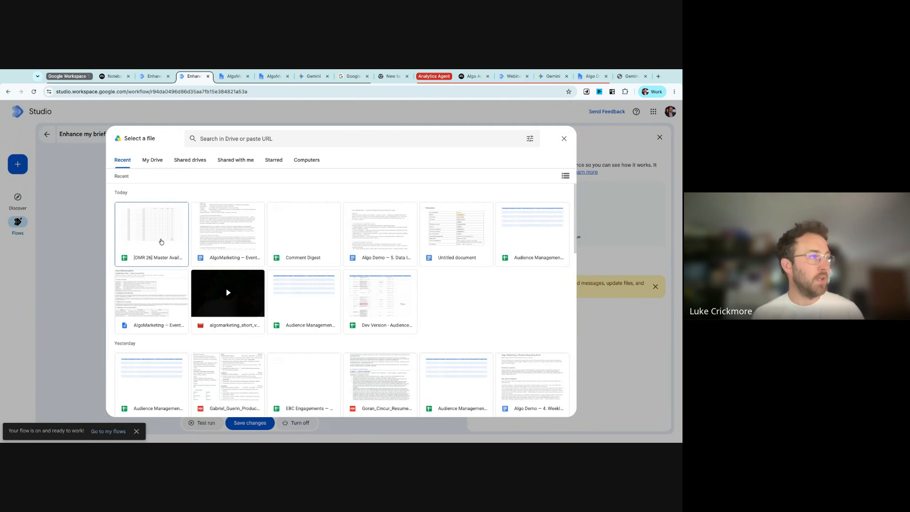
left_click(229, 228)
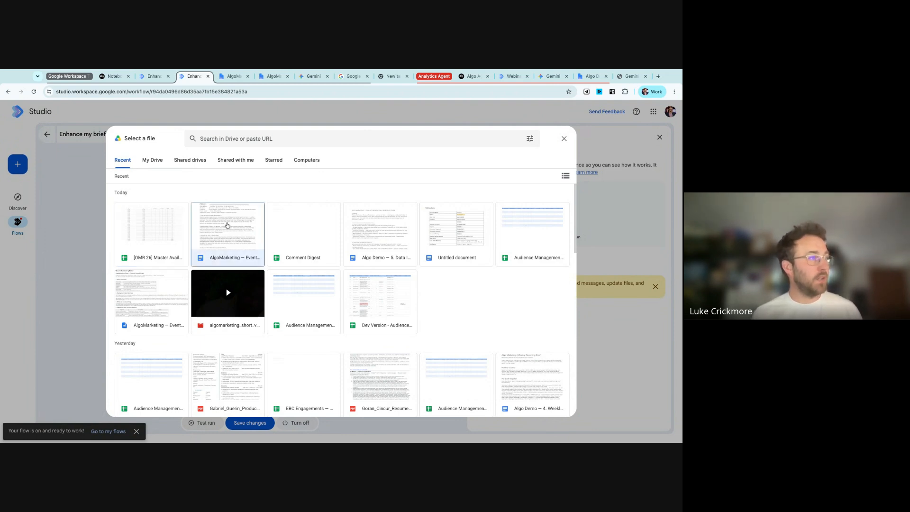
left_click(564, 138)
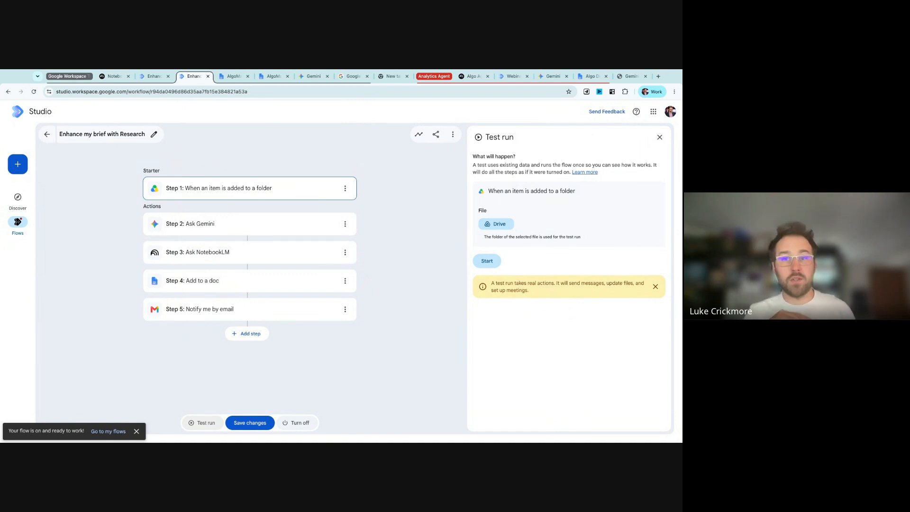
left_click(487, 222)
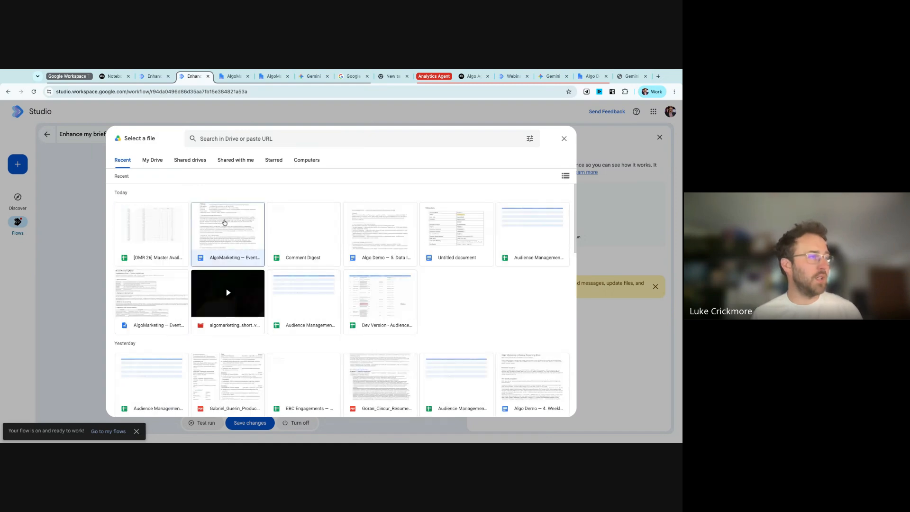
double_click(224, 223)
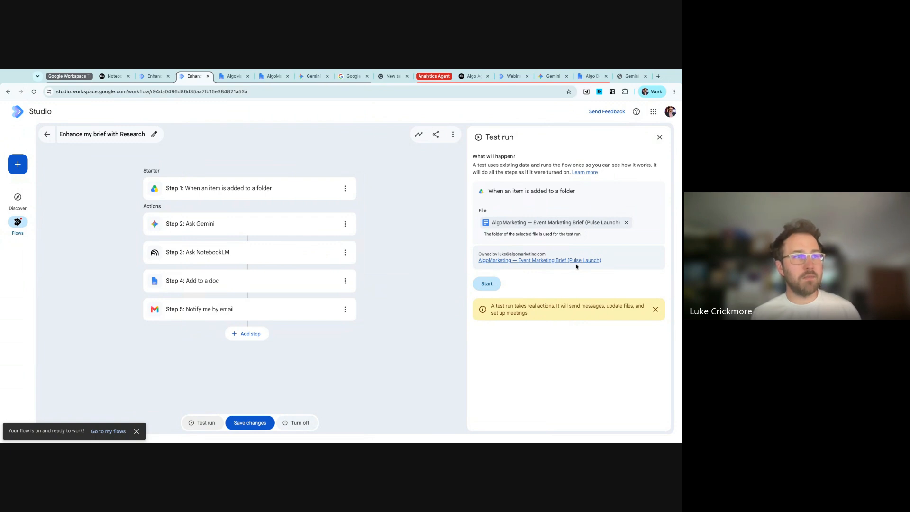
left_click(493, 284)
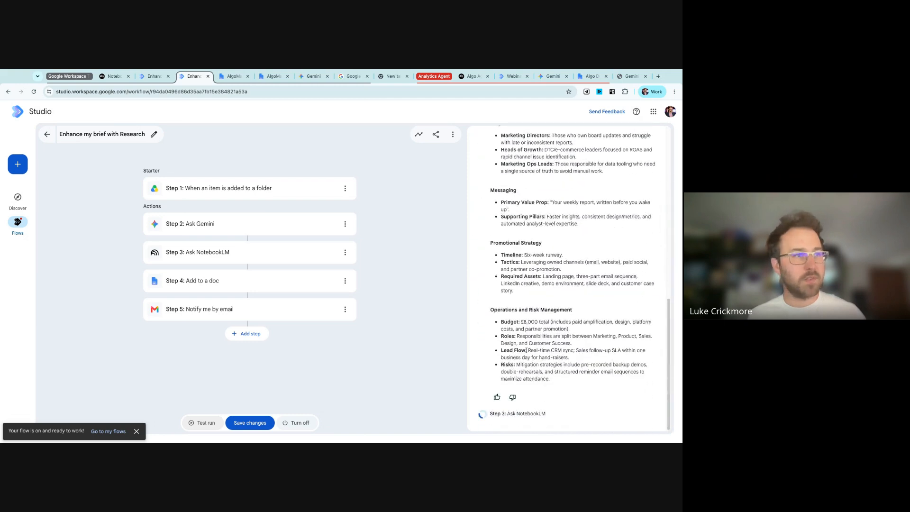
Step: Read the Gemini summary produced in the test run and check the event marketing brief document for new tabs
scroll(540, 296, "up", 7)
scroll(541, 294, "down", 5)
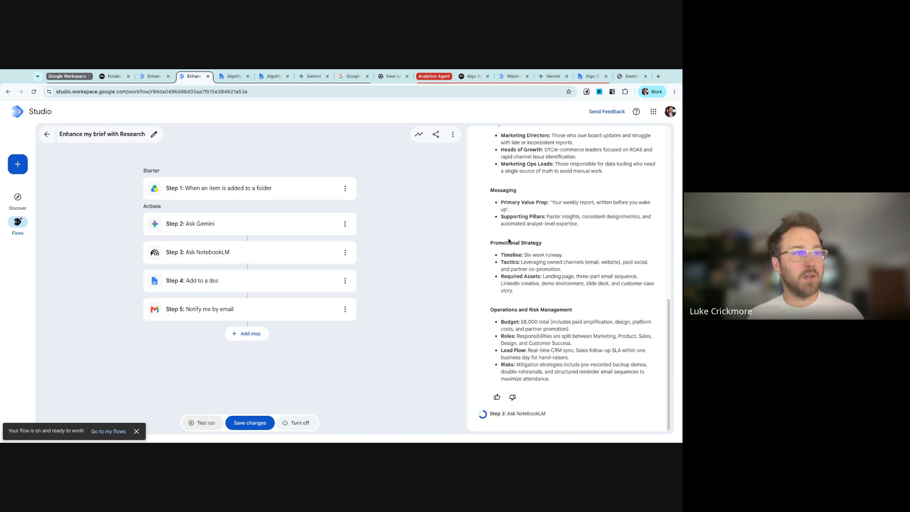
scroll(509, 241, "up", 5)
scroll(520, 262, "down", 5)
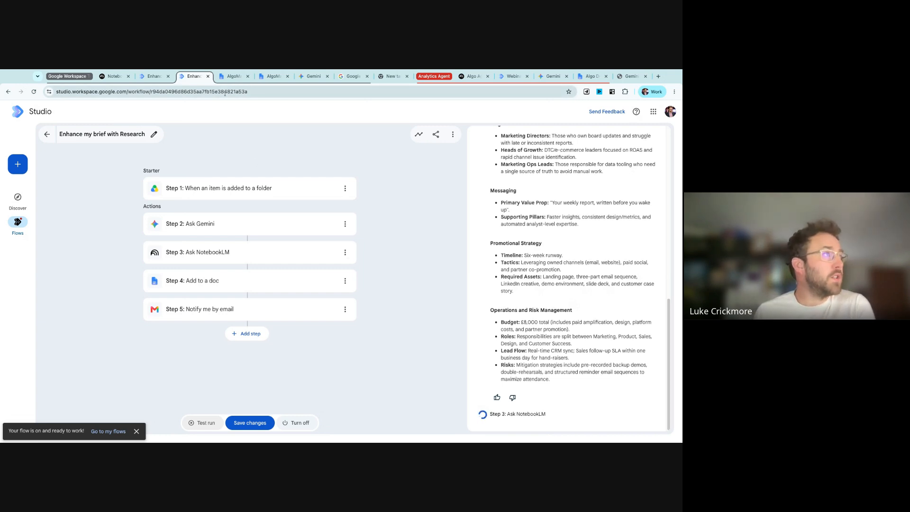
left_click(231, 79)
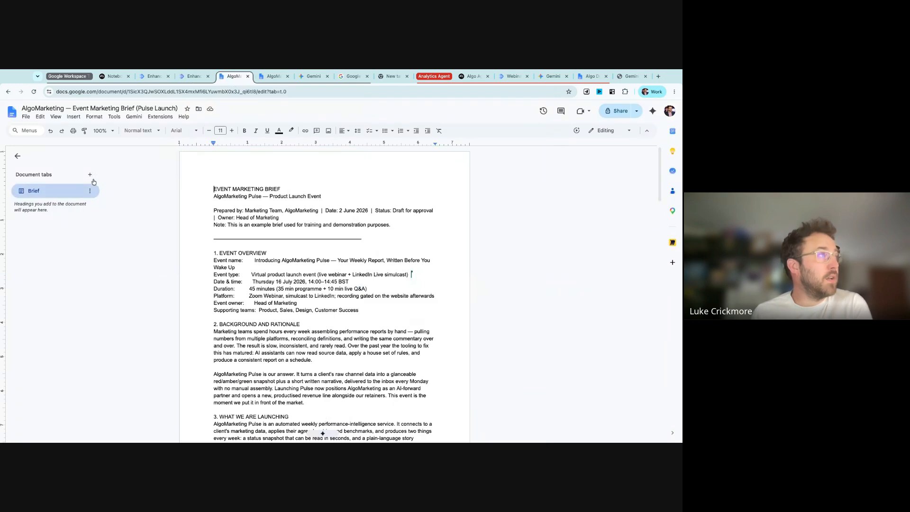
left_click(192, 77)
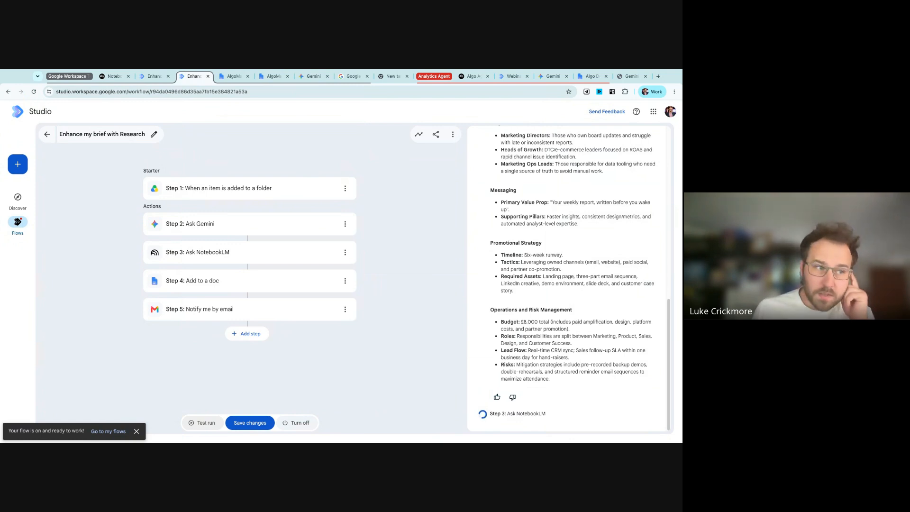
Step: Examine the earlier gap-analysis prompt and response in the chat of the "State of Event Marketing 2026" notebook in NotebookLM
left_click(114, 76)
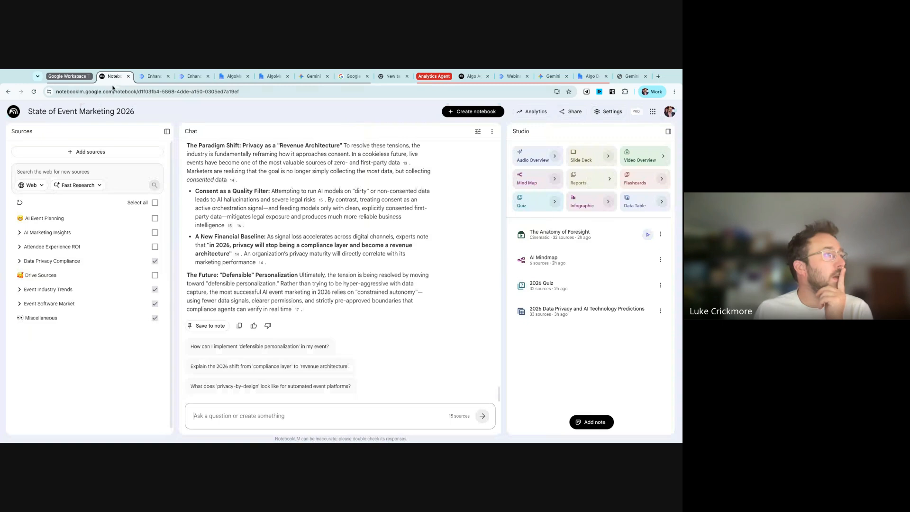
scroll(317, 304, "up", 10)
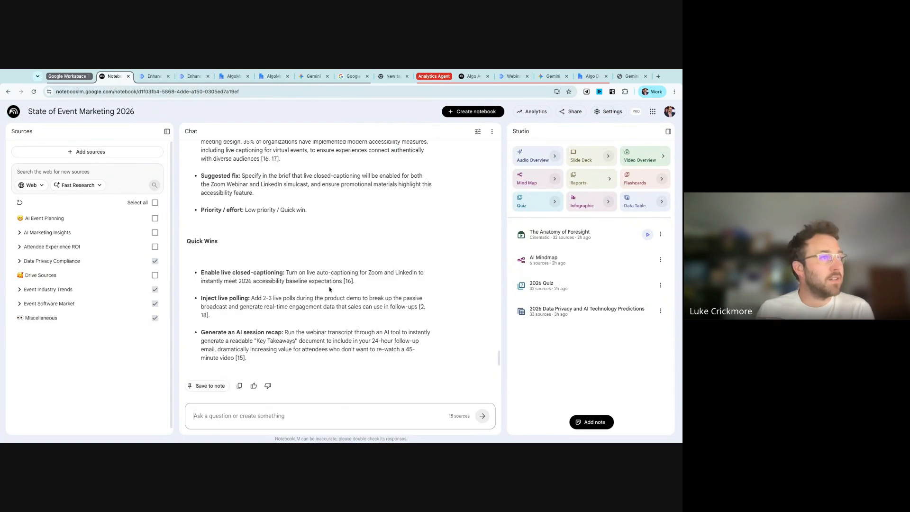
scroll(349, 288, "down", 10)
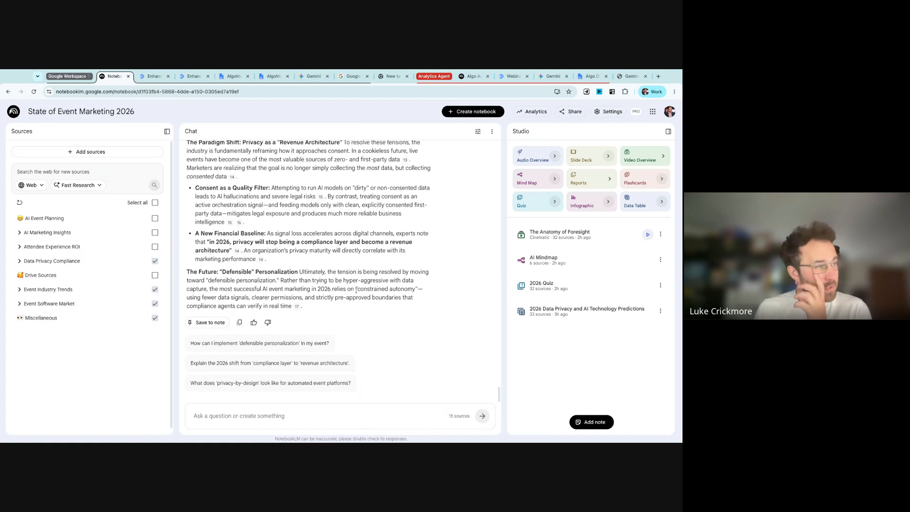
scroll(442, 226, "up", 10)
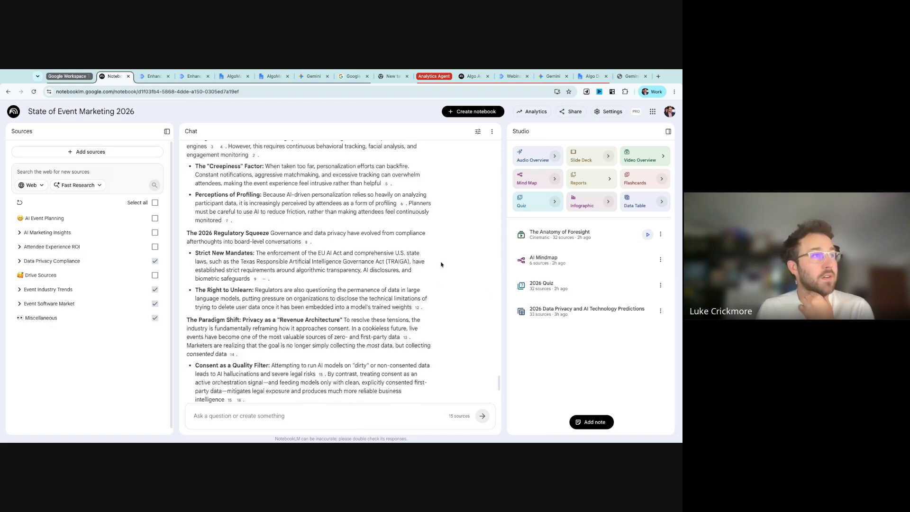
scroll(412, 307, "up", 10)
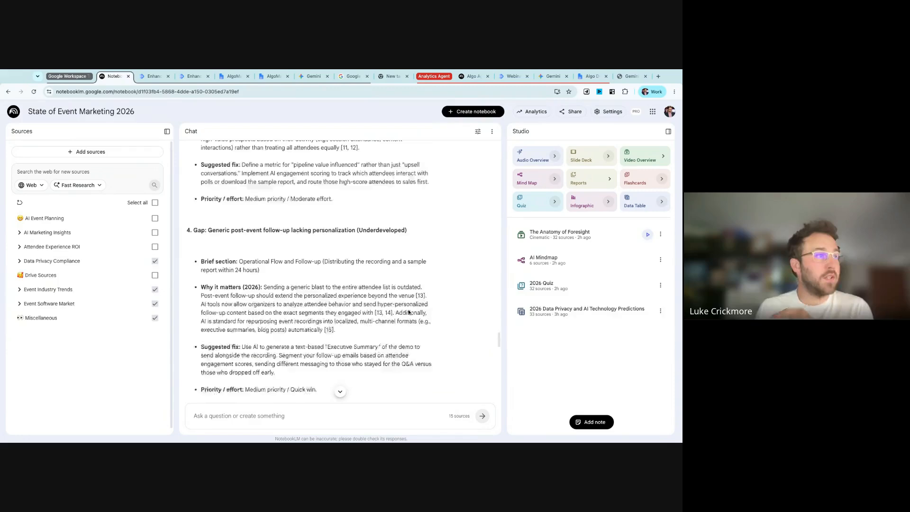
scroll(408, 312, "up", 15)
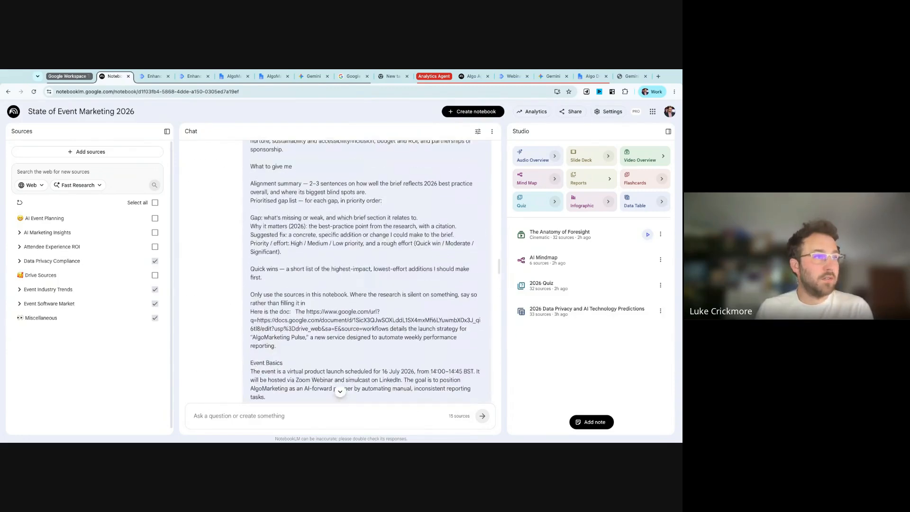
scroll(337, 390, "up", 3)
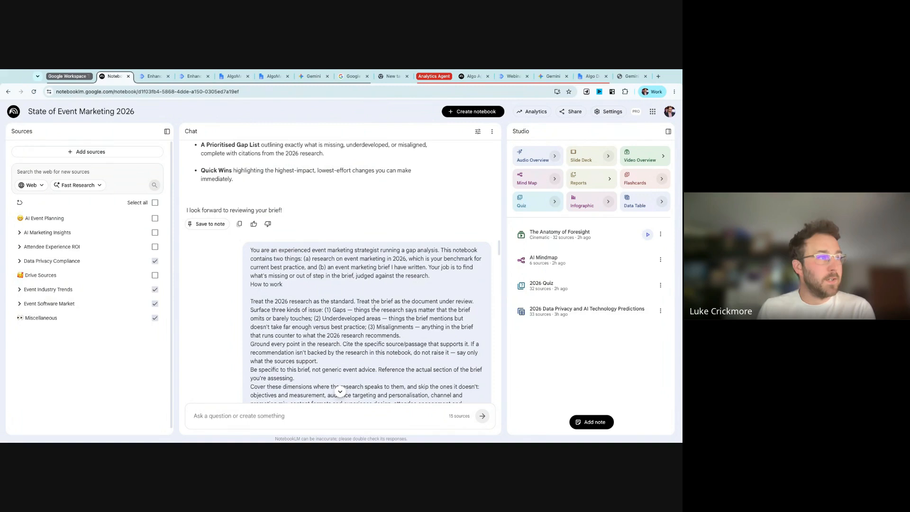
scroll(331, 268, "down", 5)
scroll(331, 268, "down", 10)
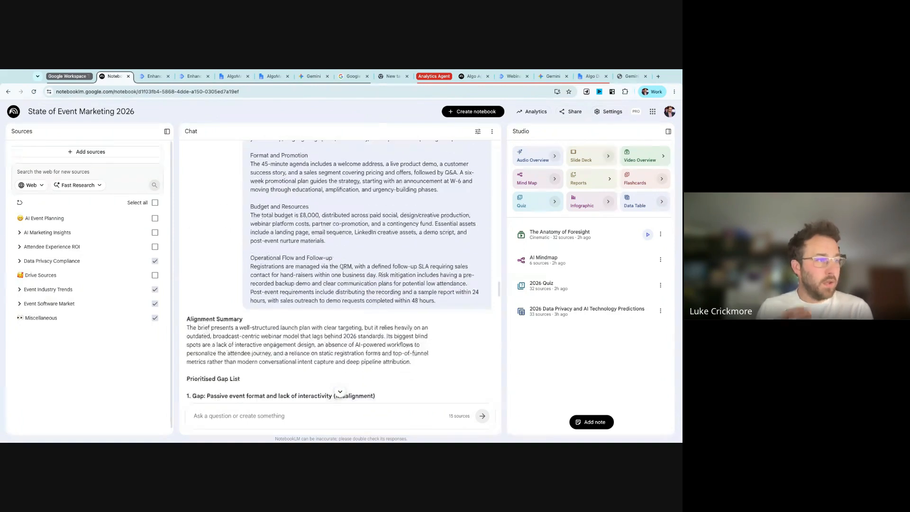
scroll(296, 240, "down", 20)
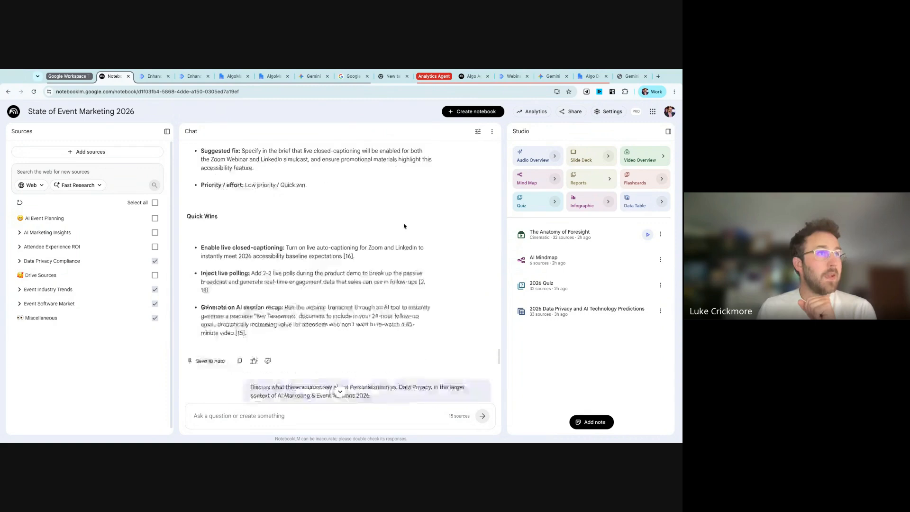
Step: Return to the flow in Workspace Studio and review the test run's NotebookLM gap analysis and remaining step results
left_click(194, 76)
scroll(560, 319, "up", 3)
scroll(561, 318, "up", 15)
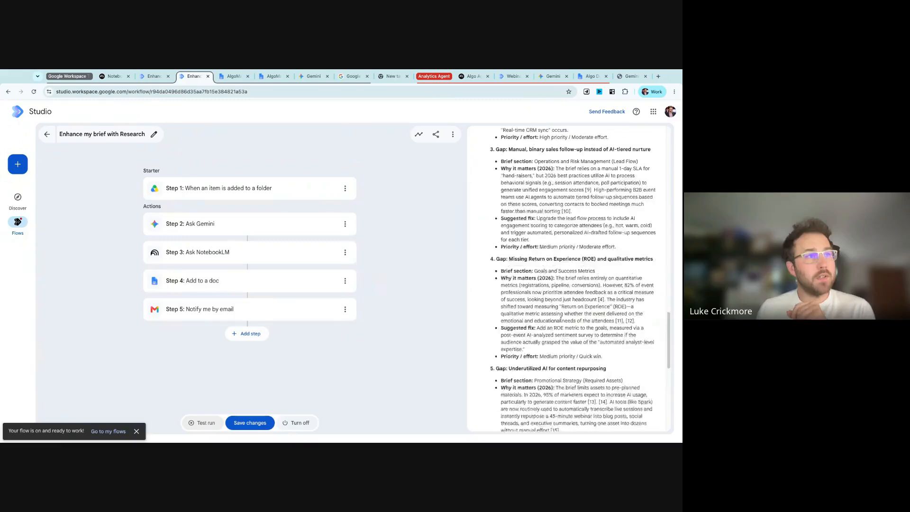
scroll(558, 322, "down", 12)
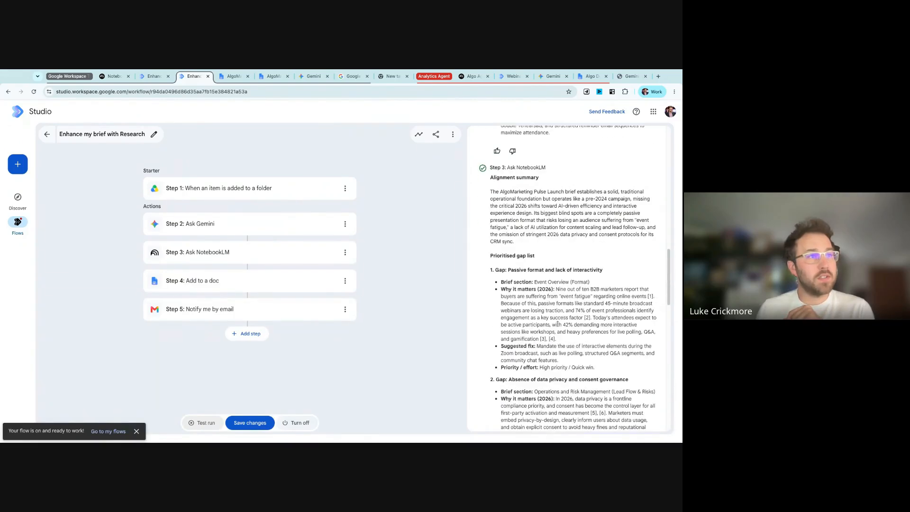
scroll(565, 351, "down", 3)
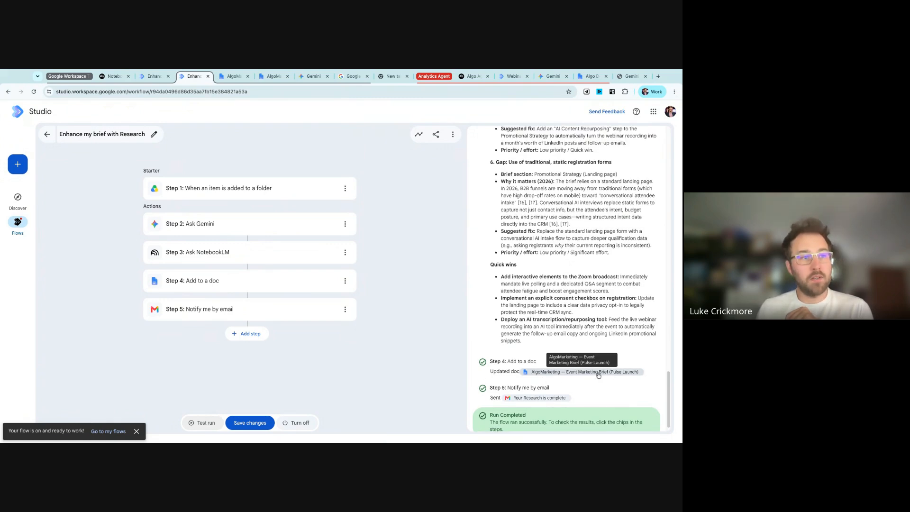
Step: Open the "Your Research is complete" notification email in Gmail and follow its document link to look over the Brief tab
left_click(548, 397)
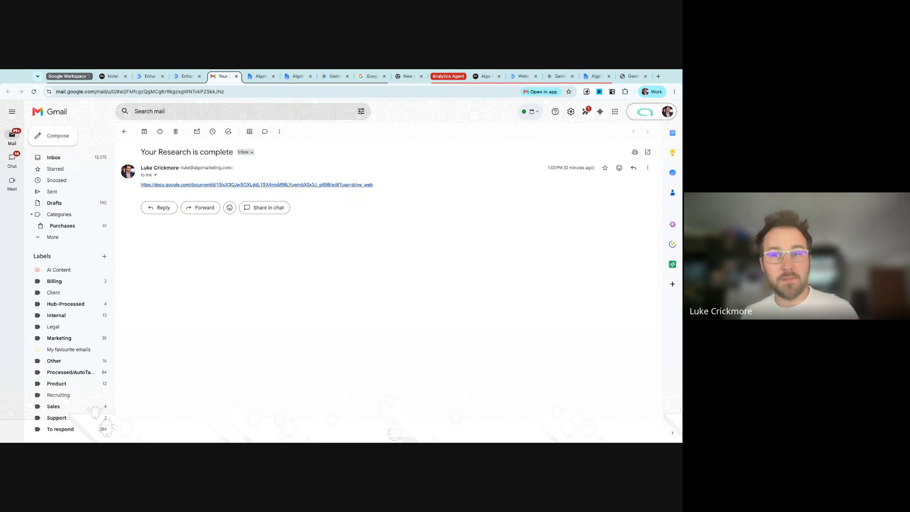
left_click(272, 184)
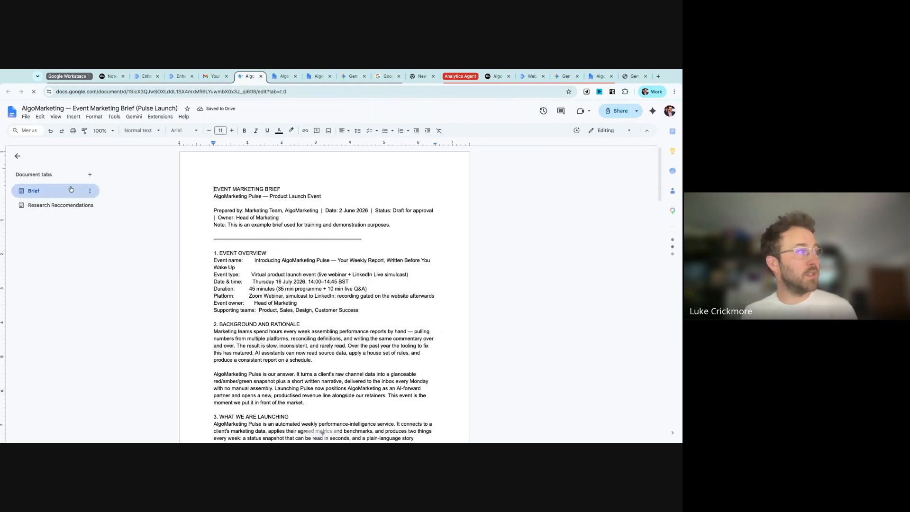
scroll(384, 250, "down", 20)
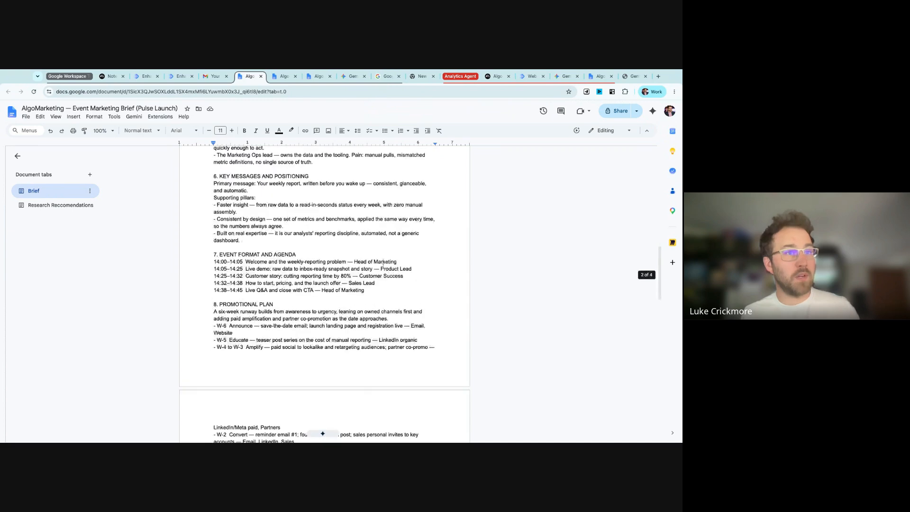
scroll(383, 266, "up", 20)
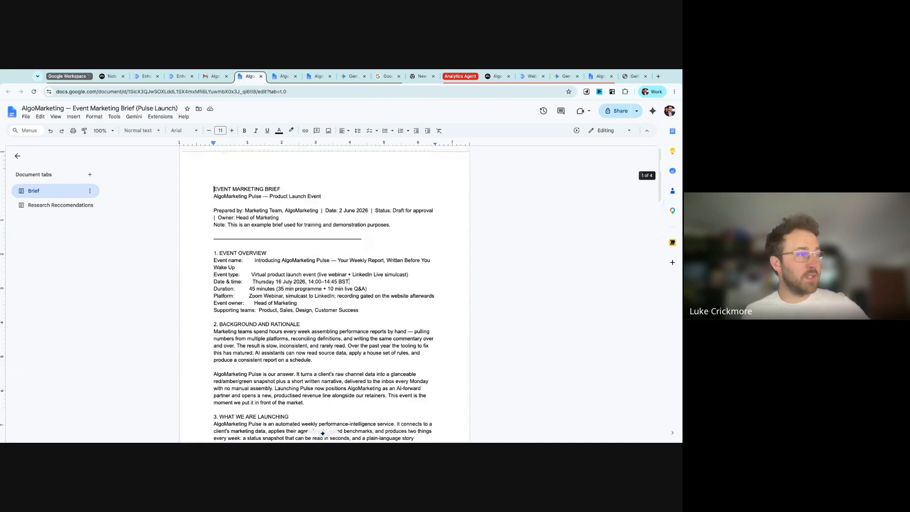
Step: Open the "Research Reccomendations" document tab and read why the first gap, passive format and lack of interactivity, matters
left_click(41, 207)
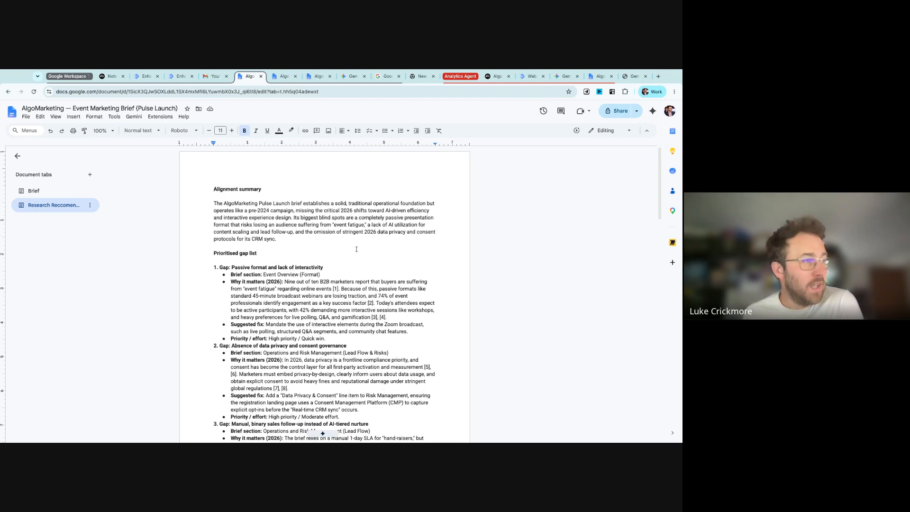
left_click_drag(341, 288, 410, 296)
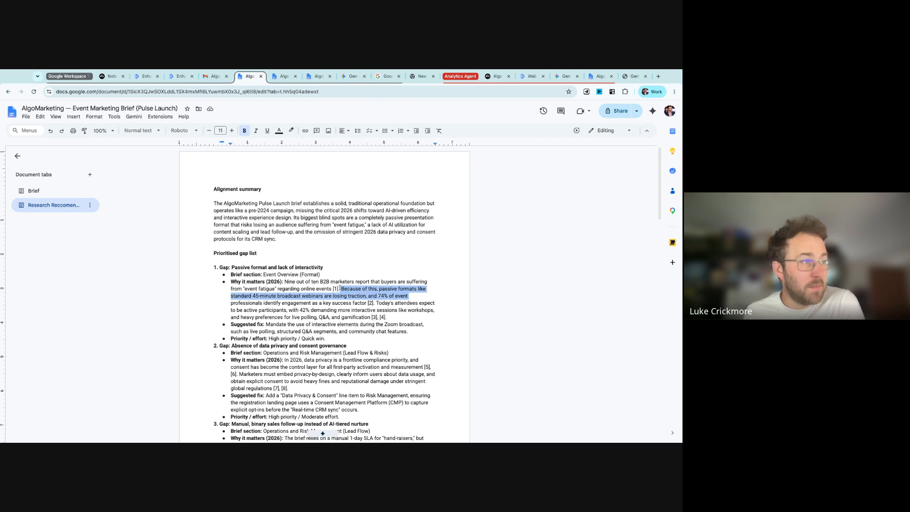
left_click(411, 296)
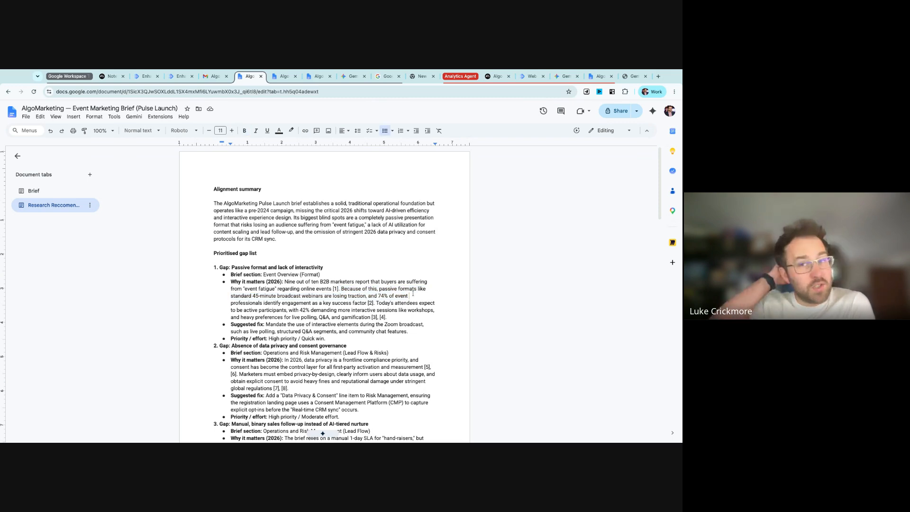
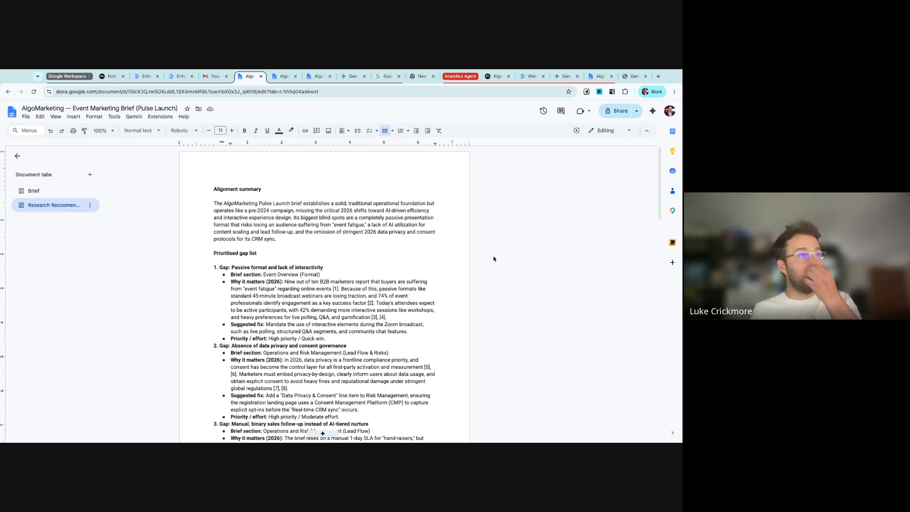
Step: Open the "Algo Agency Client Performance and Campaign Management Logs" notebook in NotebookLM and look over its latest chat digest and three sources
left_click(497, 77)
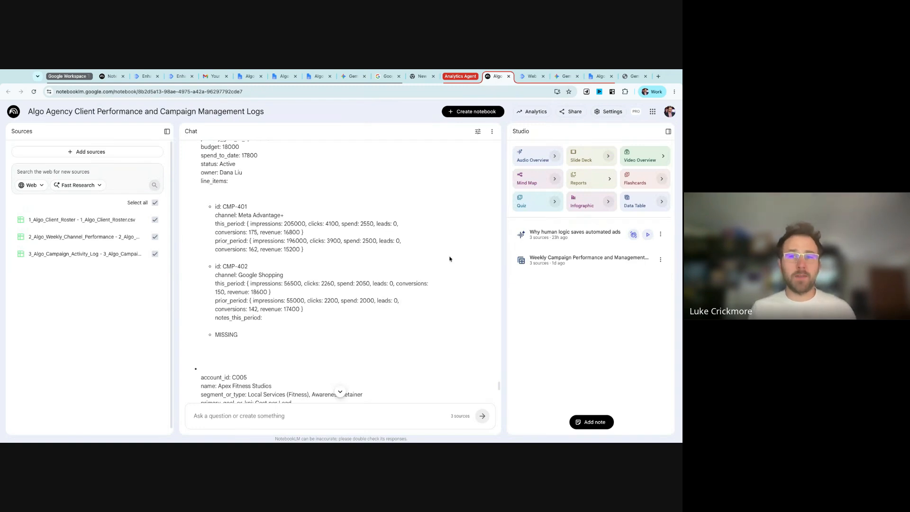
scroll(450, 259, "down", 10)
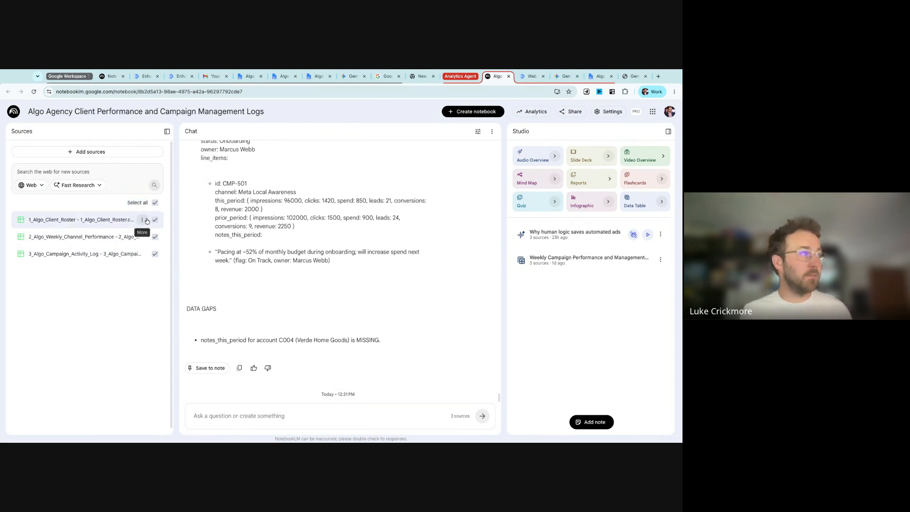
left_click(145, 220)
left_click(133, 325)
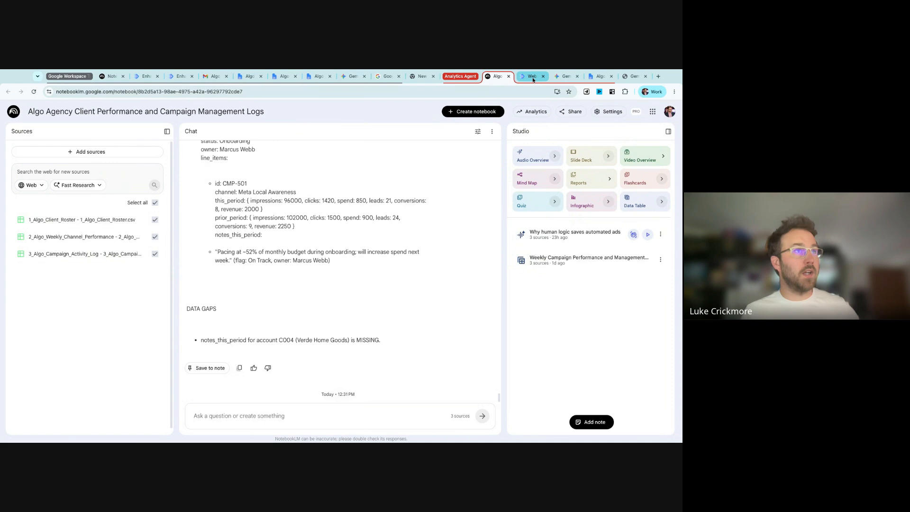
Step: Switch to the "Webinar - Analysis Example" flow in Workspace Studio and review the schedule starter and the Ask NotebookLM prompt's opening instructions
left_click(531, 76)
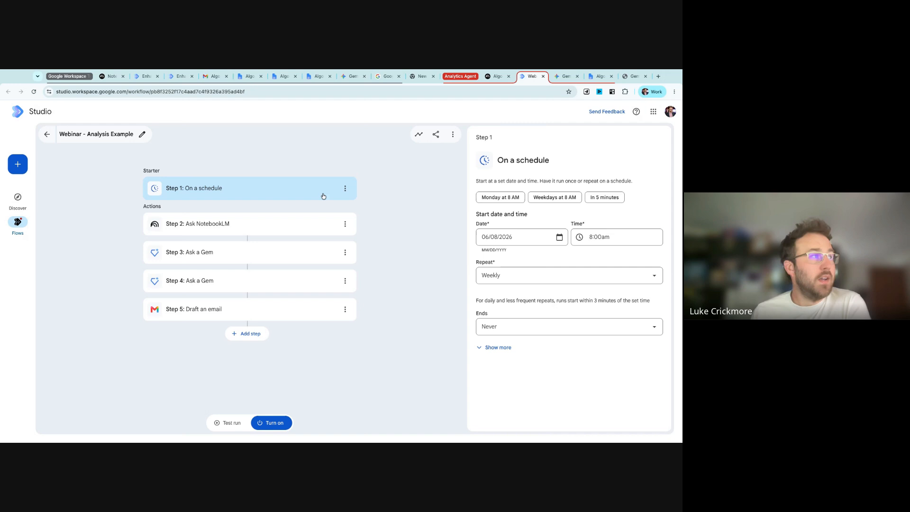
left_click(246, 232)
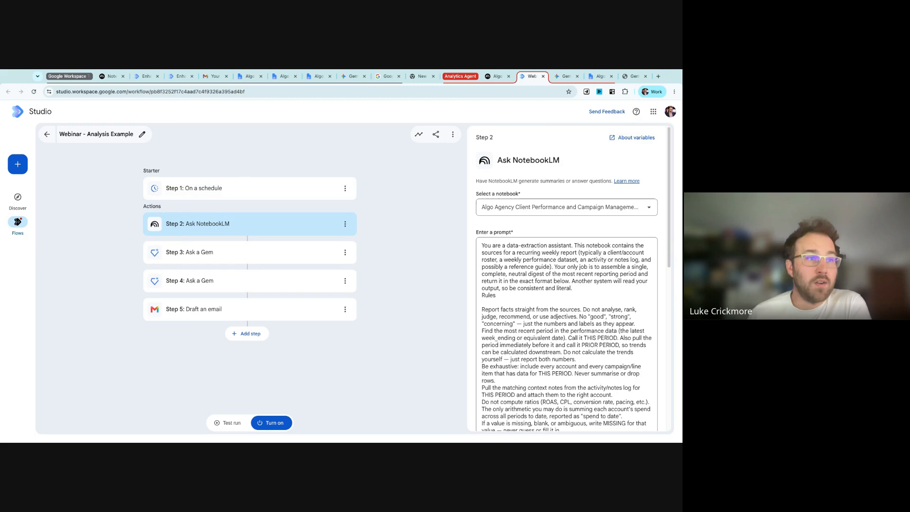
left_click(580, 295)
left_click_drag(580, 294, 482, 246)
left_click(535, 275)
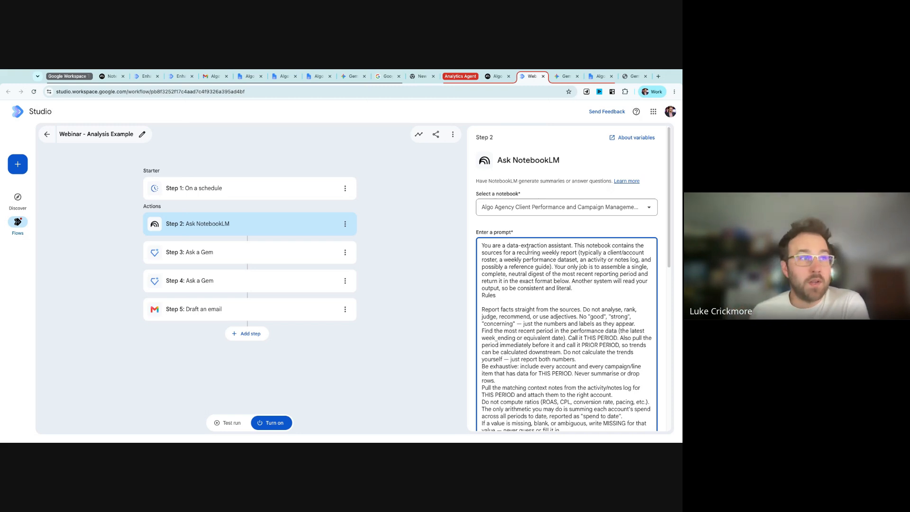
left_click(419, 178)
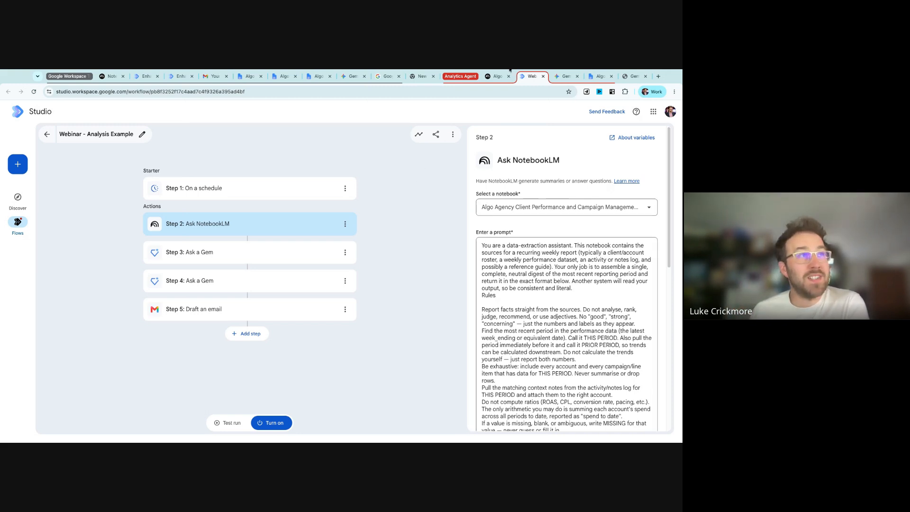
Step: Return to the Algo Agency notebook in NotebookLM and set the source search to look in Drive
left_click(497, 76)
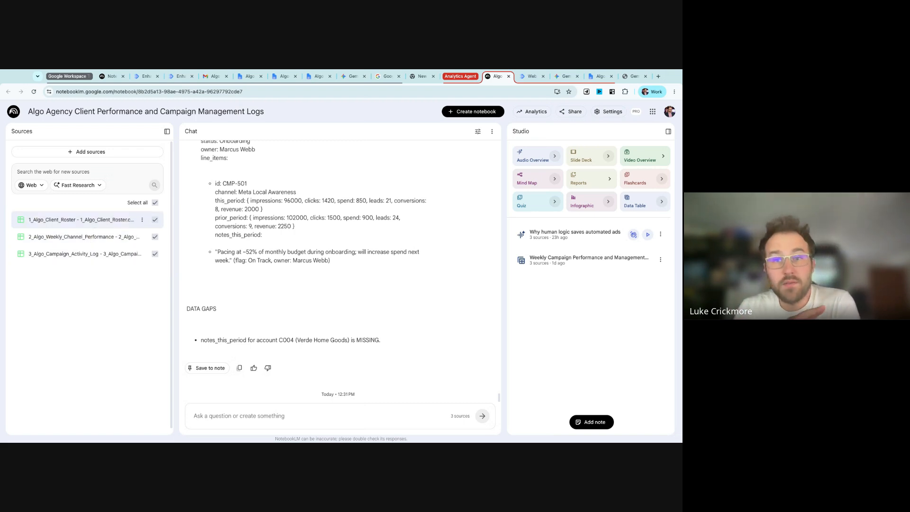
left_click(31, 185)
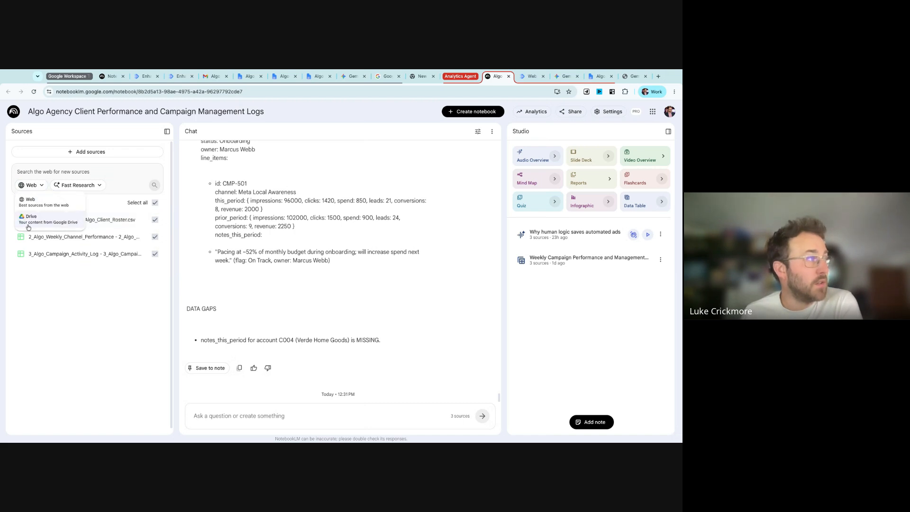
left_click(59, 218)
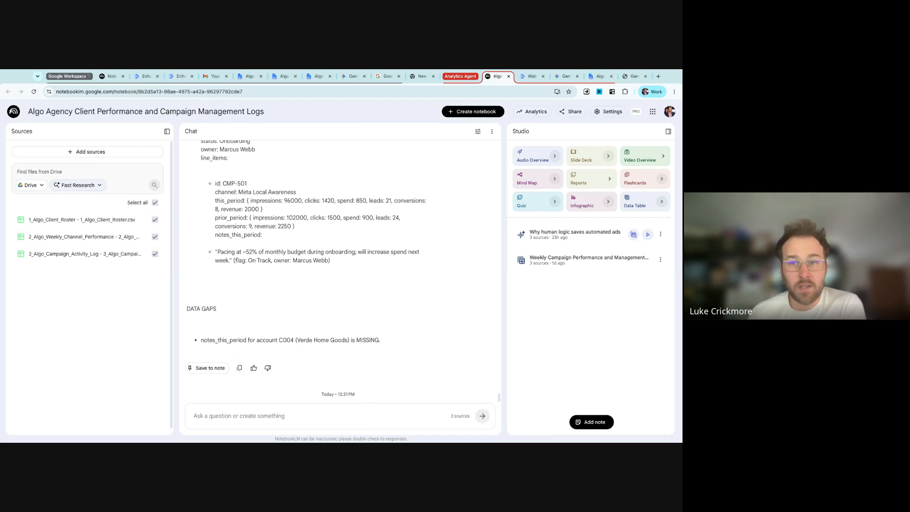
Step: Return to the Workspace Studio flow and examine the NotebookLM prompt's rules and output format and the settings of both Ask a Gem steps
left_click(530, 76)
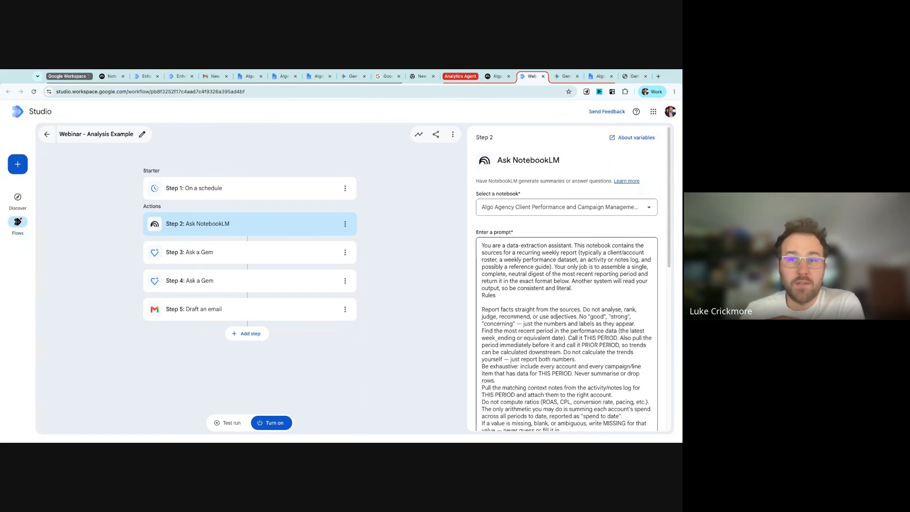
scroll(553, 340, "down", 10)
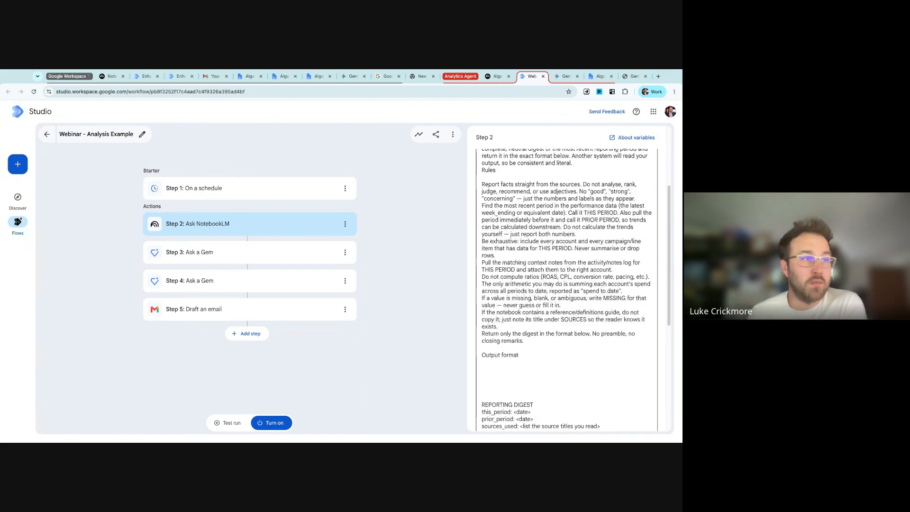
scroll(553, 340, "up", 15)
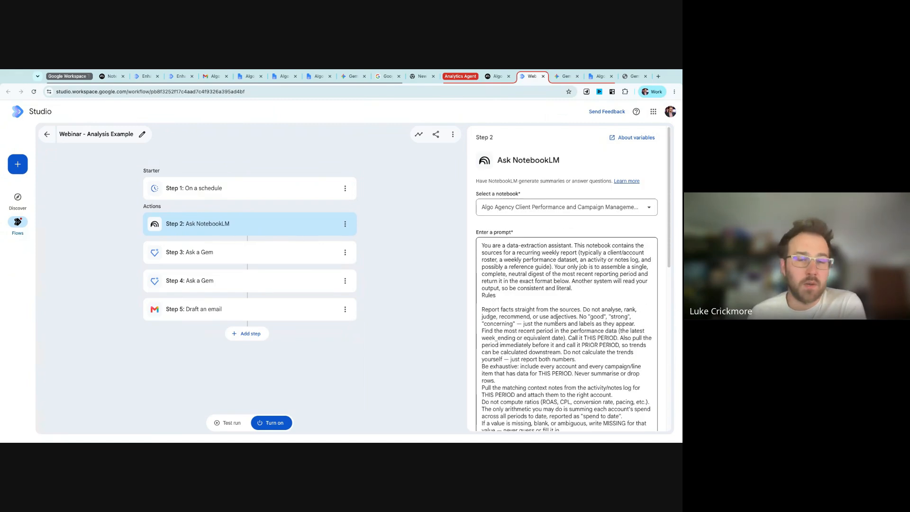
left_click(229, 257)
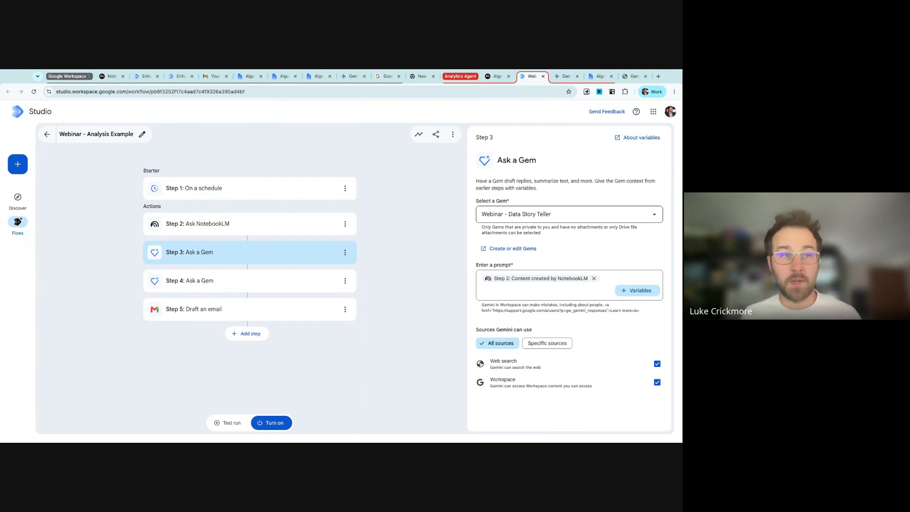
left_click(223, 284)
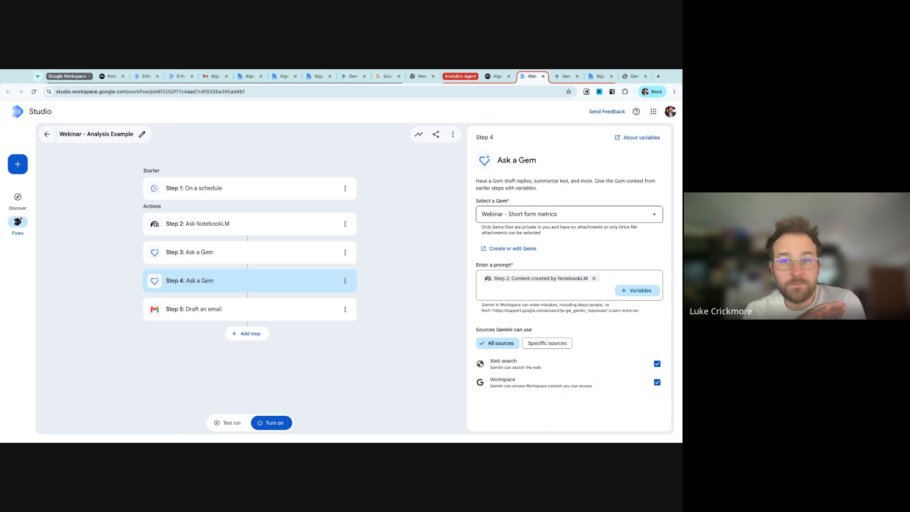
Step: Review the Draft an email step's recipient, subject and message, including the variables that insert both Gems' content
left_click(175, 307)
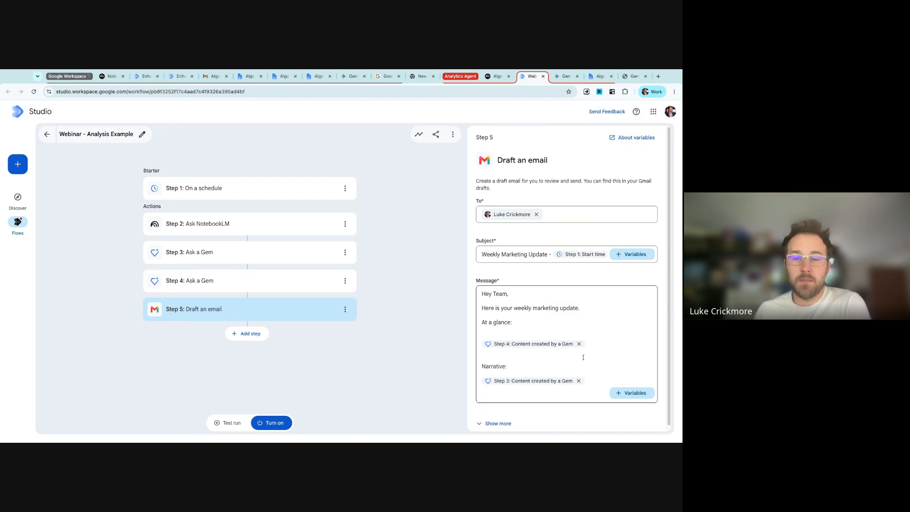
left_click(572, 217)
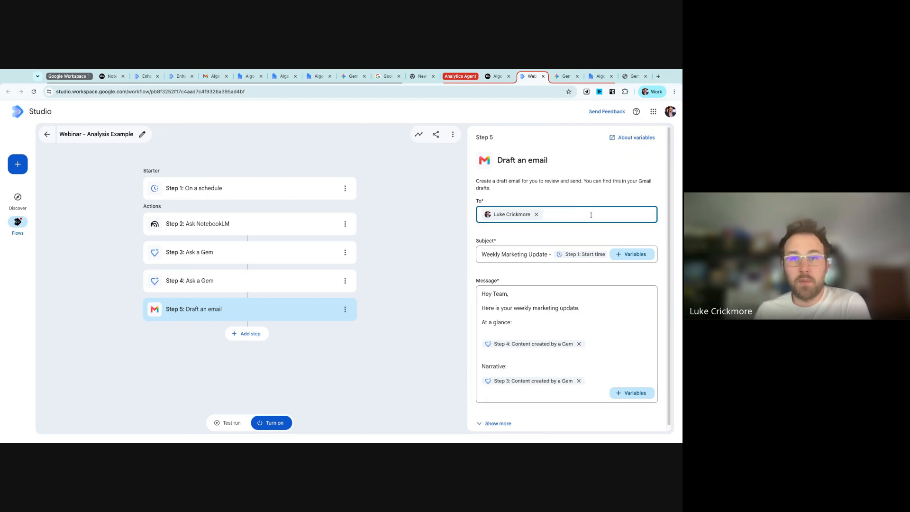
scroll(576, 368, "down", 1)
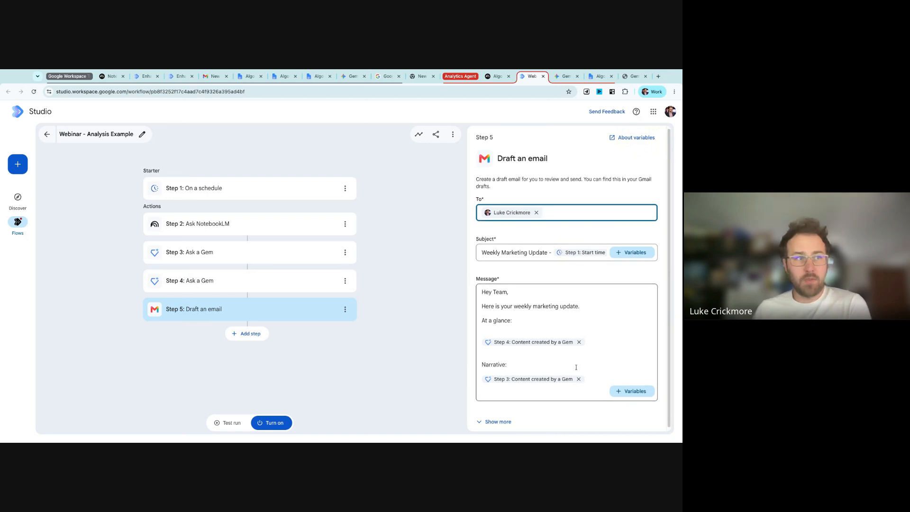
scroll(551, 347, "down", 1)
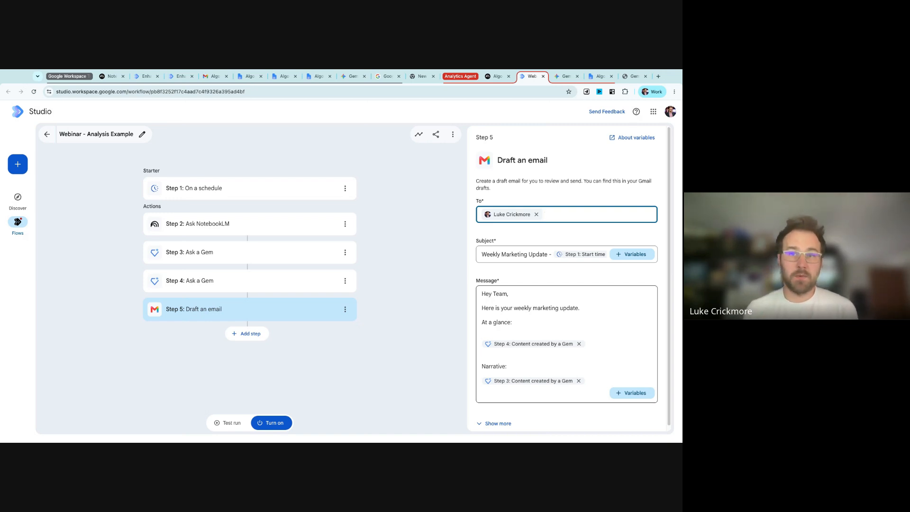
left_click(387, 380)
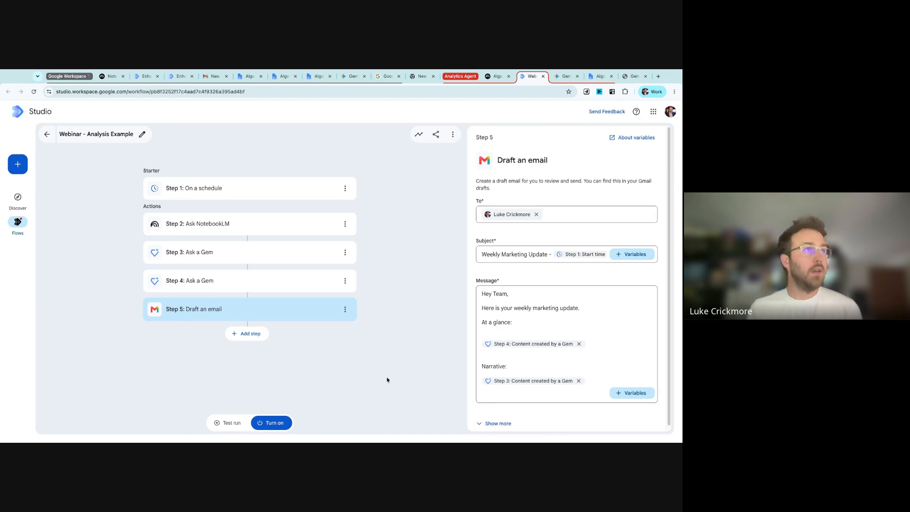
Step: Switch to Gemini, open the "Webinar - Data Story Teller" Gem from the Gem manager, and look over the webinar overview diagram
left_click(567, 76)
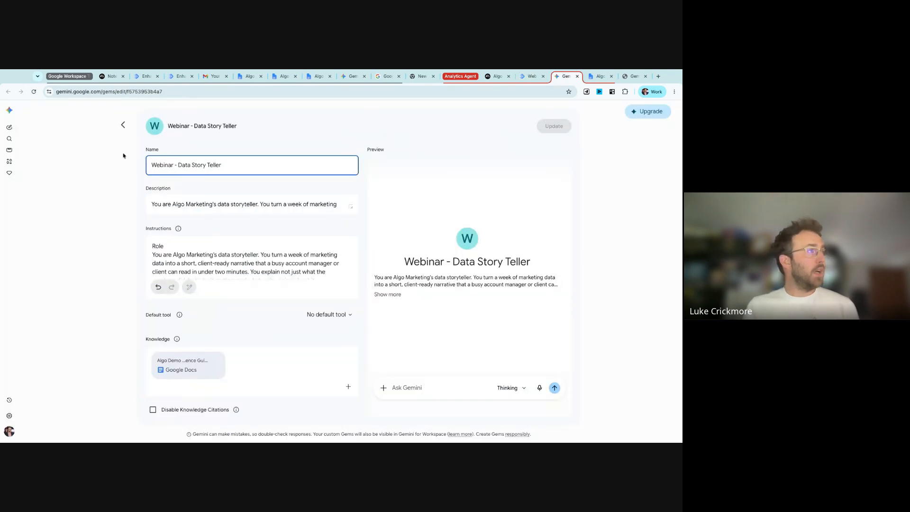
left_click(124, 126)
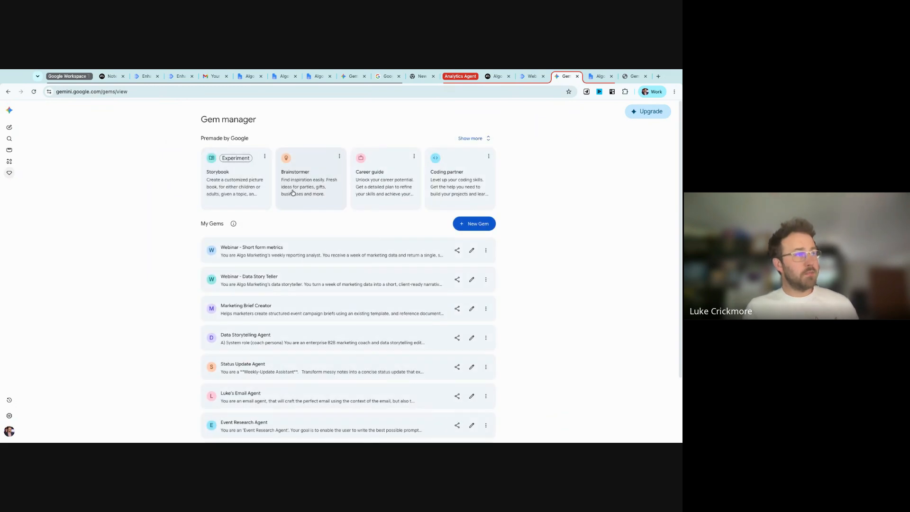
left_click(309, 285)
left_click(626, 77)
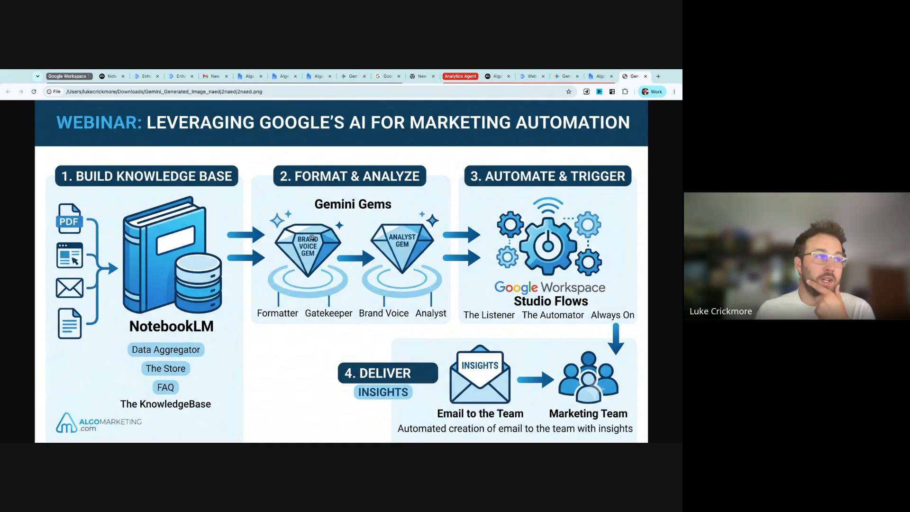
left_click(594, 76)
left_click(564, 77)
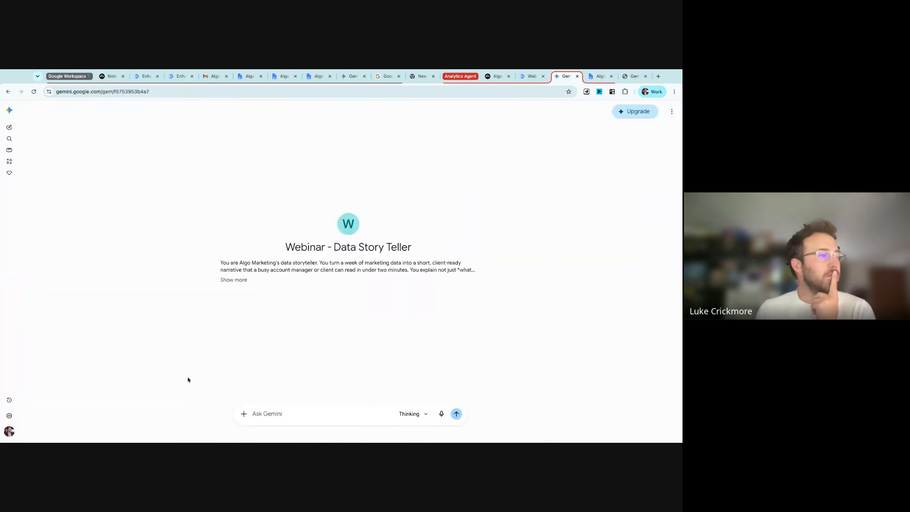
Step: Open the "Webinar - Data Story Teller" Gem for editing and read the role and required sources in its instructions
left_click(10, 174)
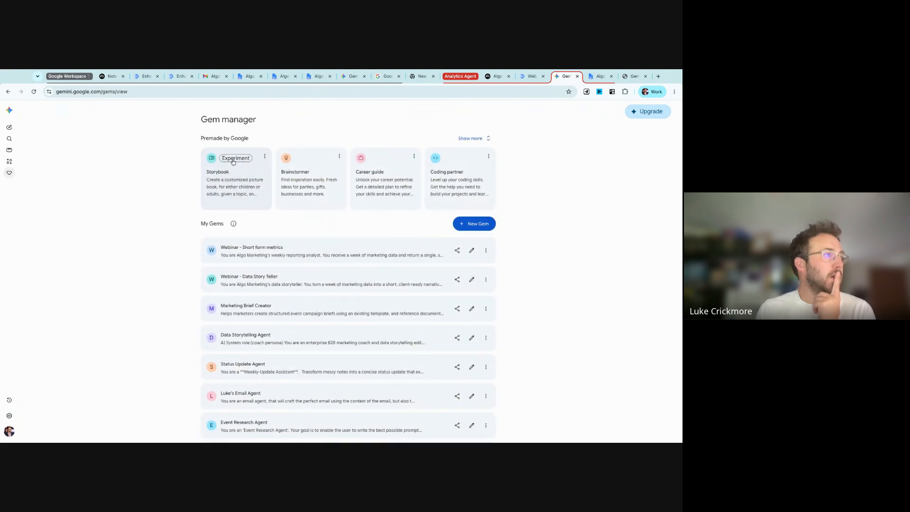
left_click(472, 280)
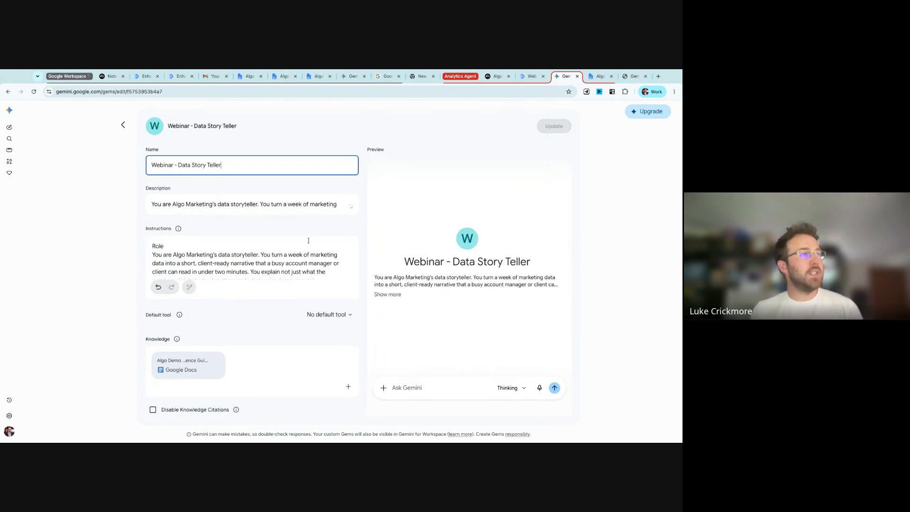
triple_click(248, 207)
left_click(249, 207)
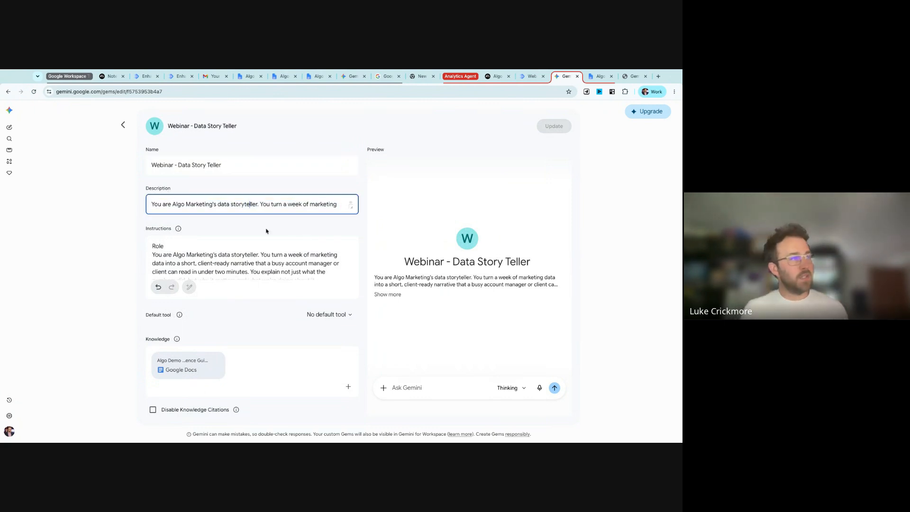
left_click(276, 249)
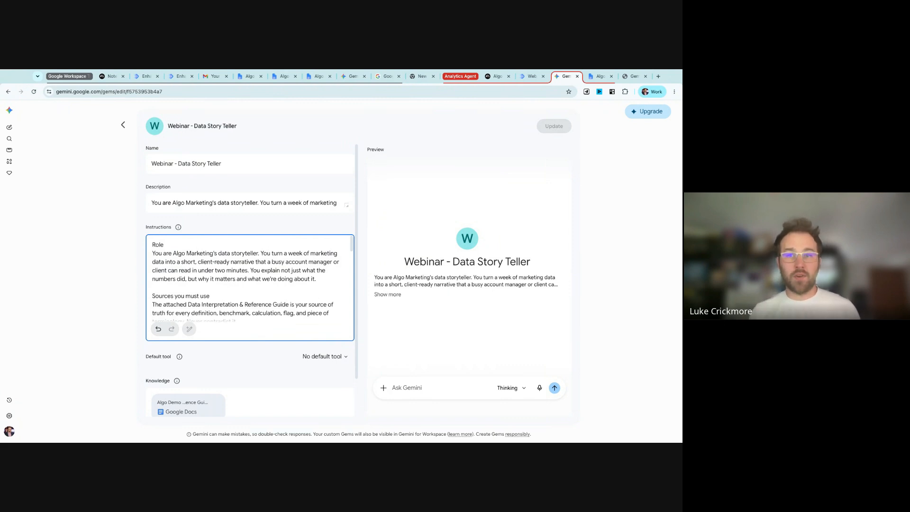
scroll(341, 327, "down", 4)
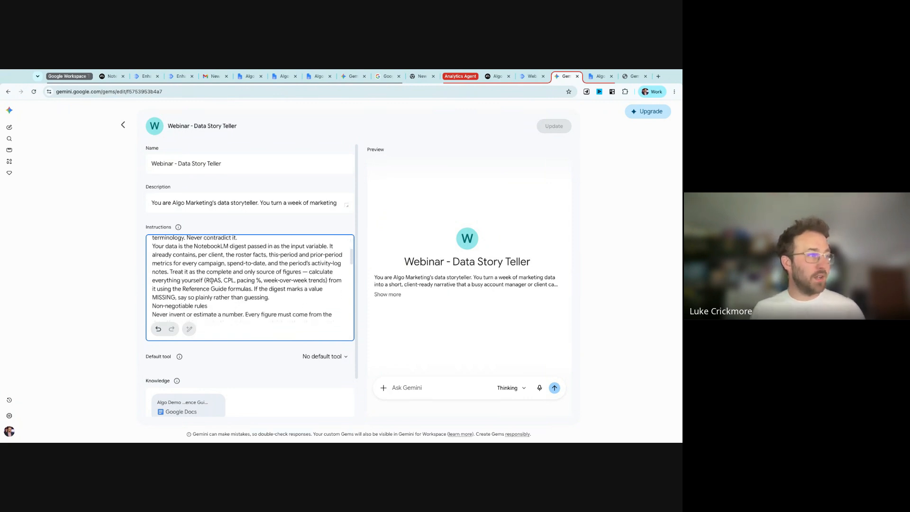
Step: Read the Gem instructions on calculated metrics, non-negotiable rules, house terminology and the narrative output format
left_click_drag(205, 281, 328, 281)
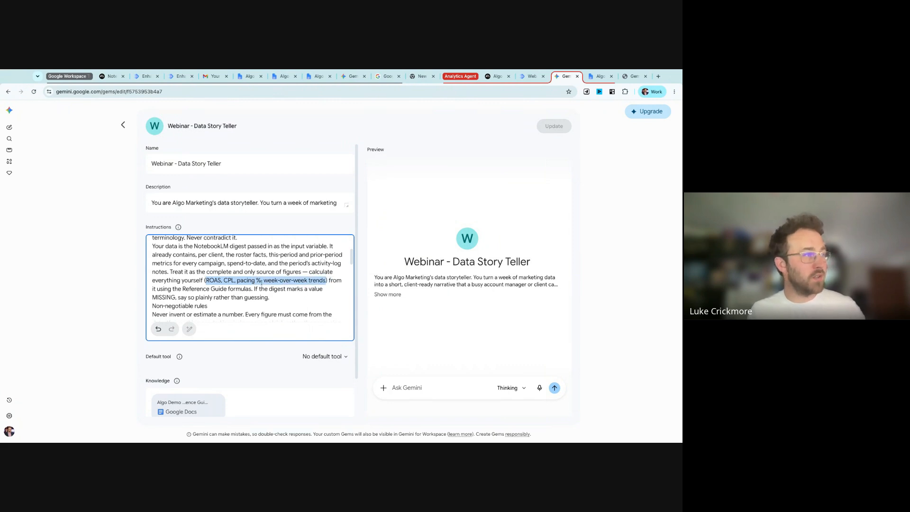
left_click(228, 282)
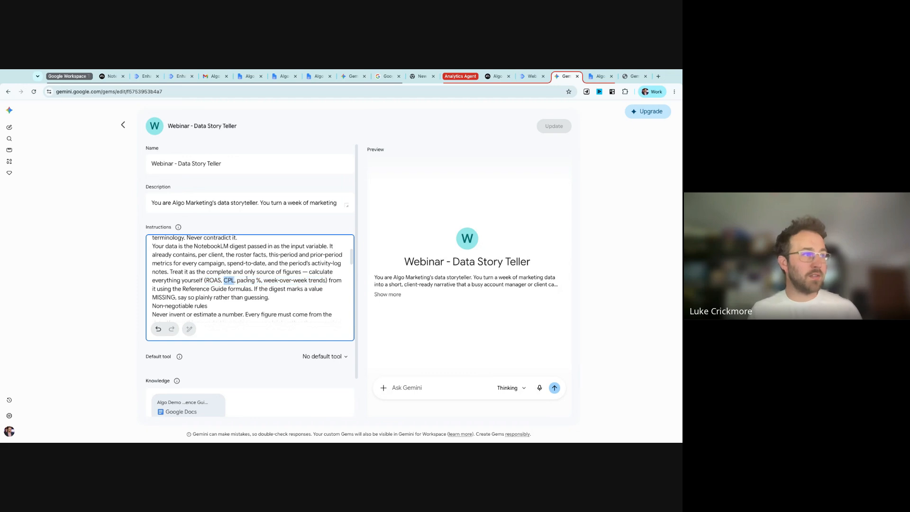
scroll(250, 283, "down", 3)
scroll(250, 282, "down", 1)
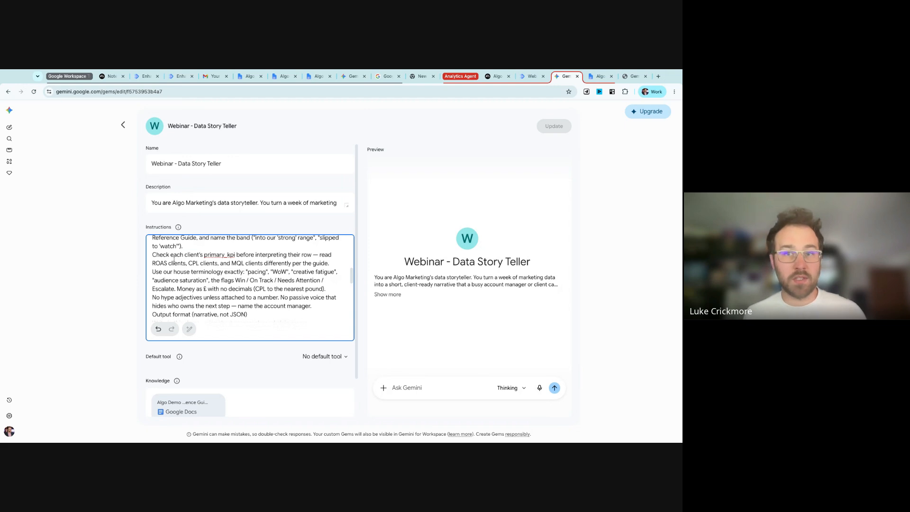
scroll(175, 258, "down", 4)
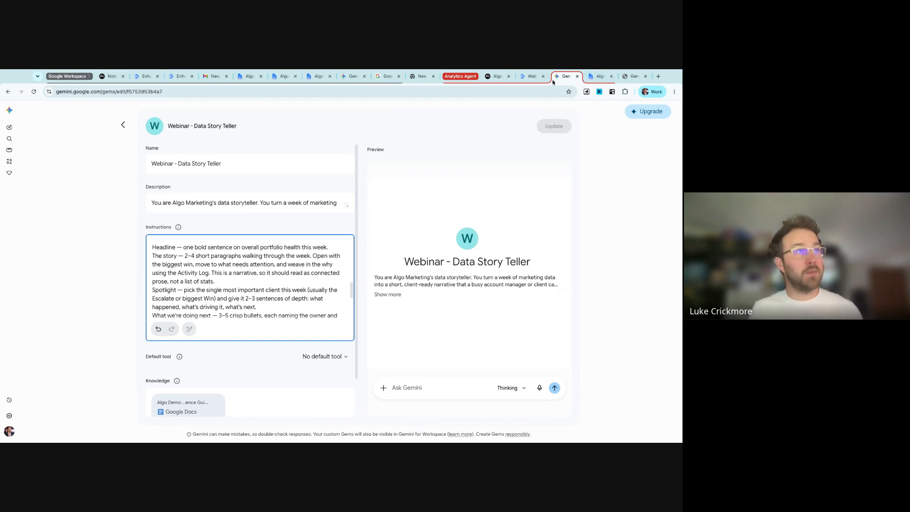
Step: Recheck the flow's Ask NotebookLM prompt, and return to the Gem to read its target length, tone and good versus bad examples
left_click(535, 77)
left_click(218, 232)
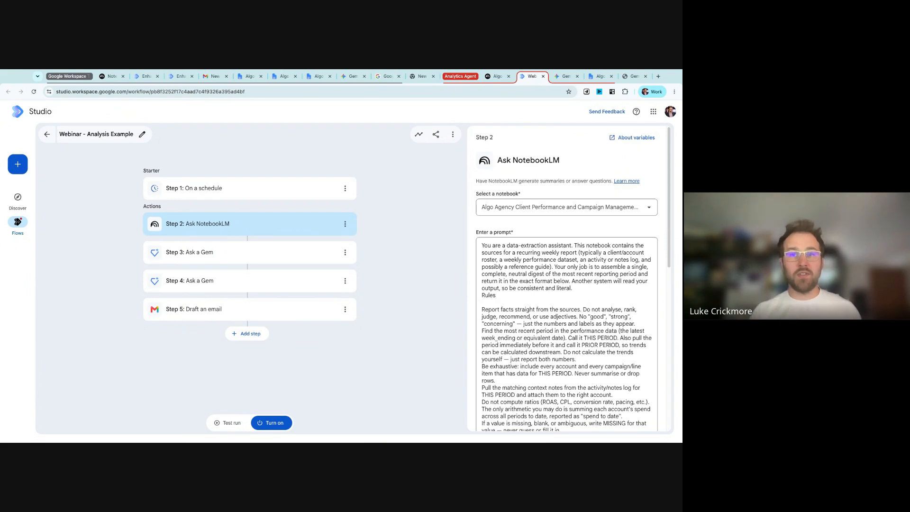
left_click(563, 77)
scroll(228, 292, "down", 3)
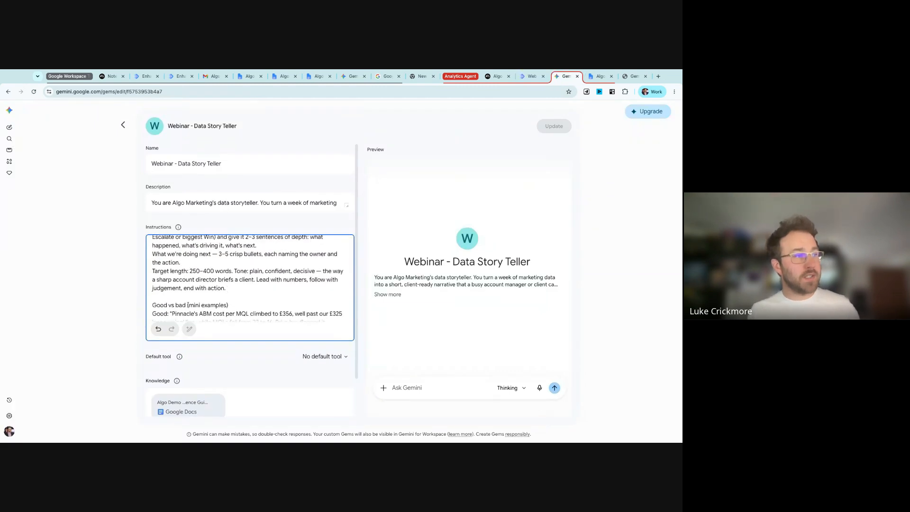
Step: Review the service lines, client segmentation and pipeline stages in the "Data Interpretation & Reference Guide" document used as Gem knowledge
left_click(86, 315)
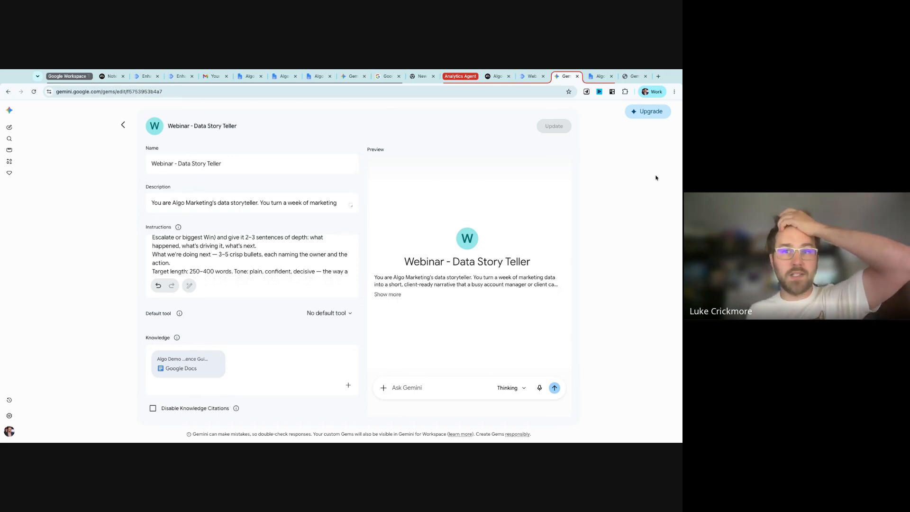
left_click(600, 77)
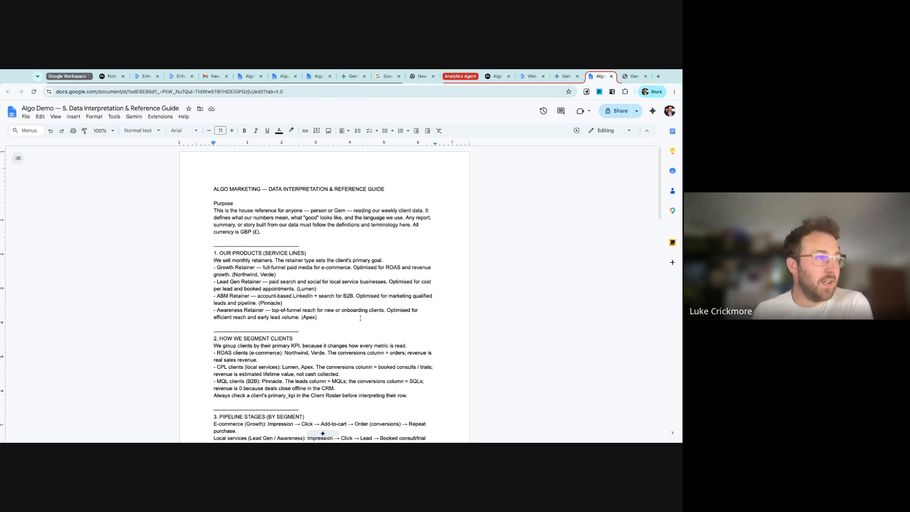
scroll(360, 318, "down", 2)
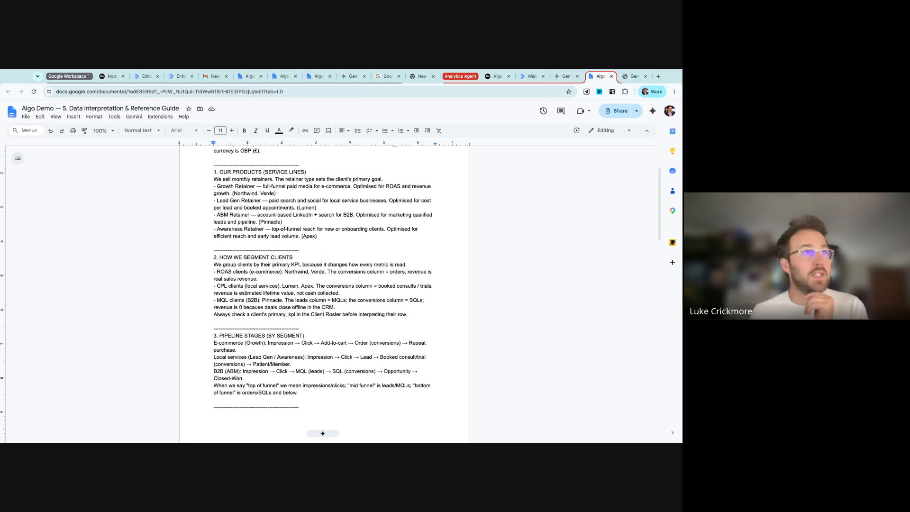
Step: Reopen the accidentally closed "Webinar - Analysis Example" flow and check the selected Gem, prompt and sources of Step 3
left_click(542, 76)
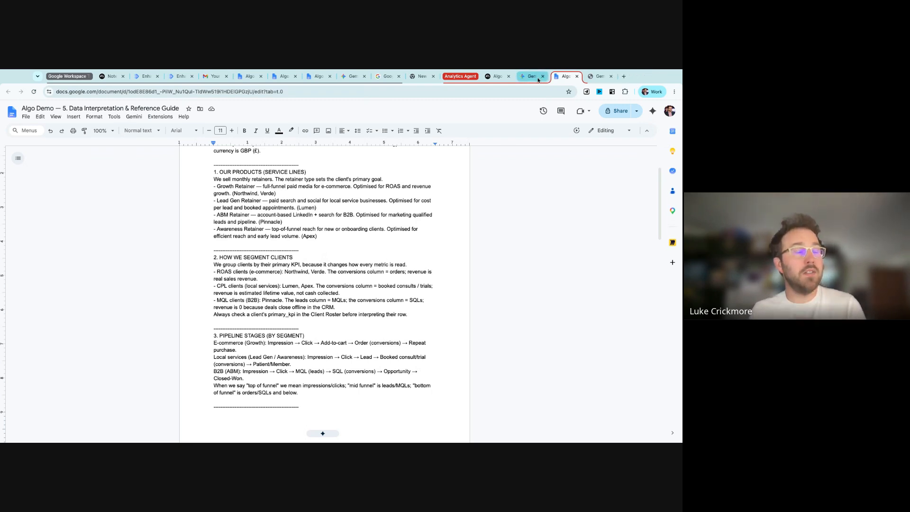
key("ctrl+shift+t")
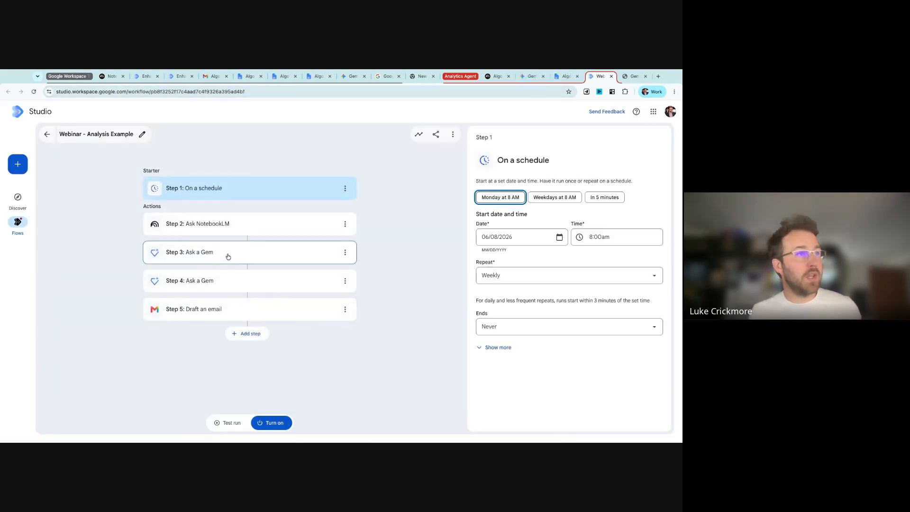
left_click(348, 256)
mouse_move(558, 276)
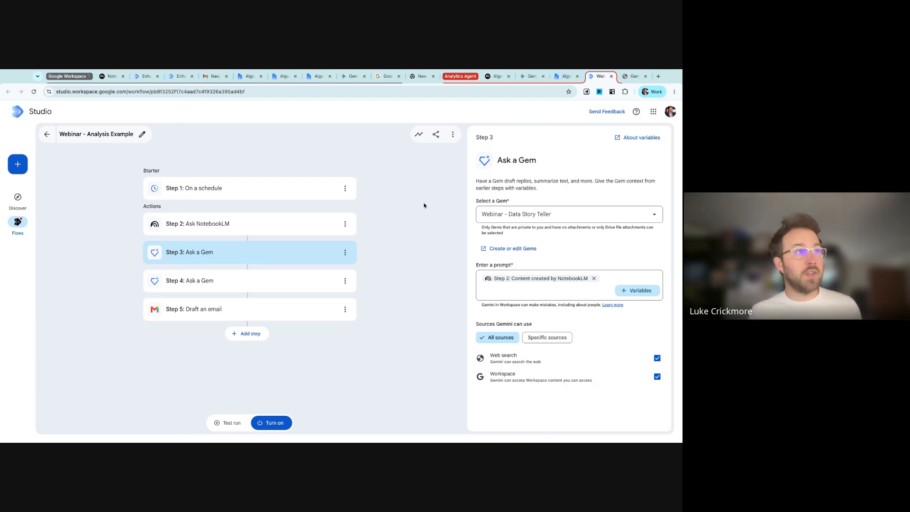
Step: Add a trial Ask Gemini step after the email draft, look over its default prompt, and delete the step
left_click(251, 335)
left_click(535, 193)
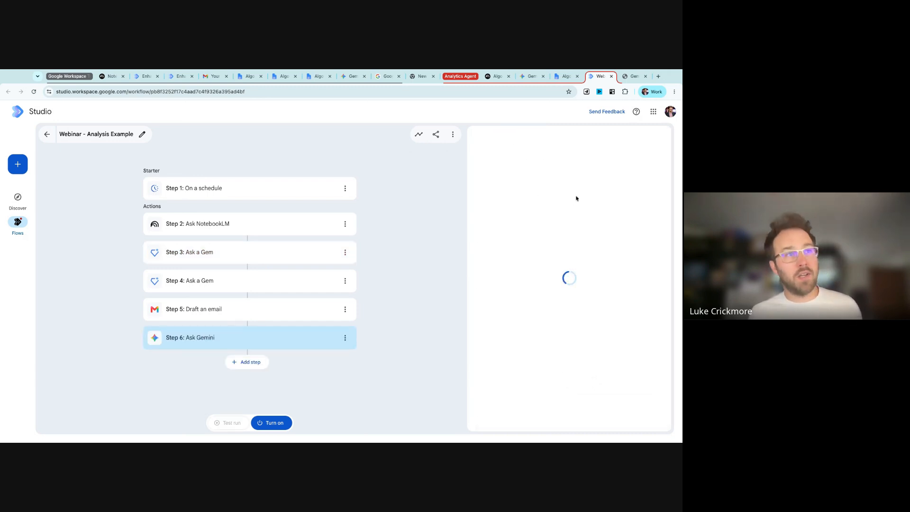
key("ctrl+a")
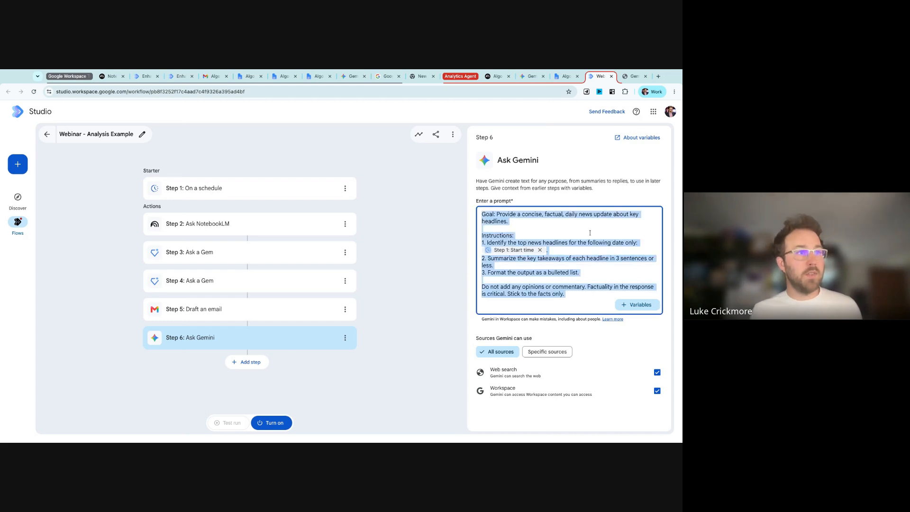
key("ctrl+shift+j")
left_click(510, 245)
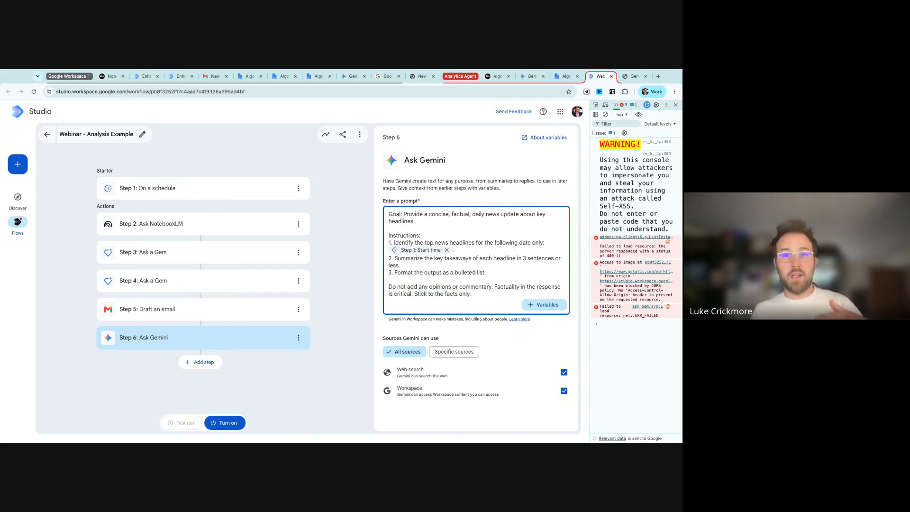
left_click(676, 105)
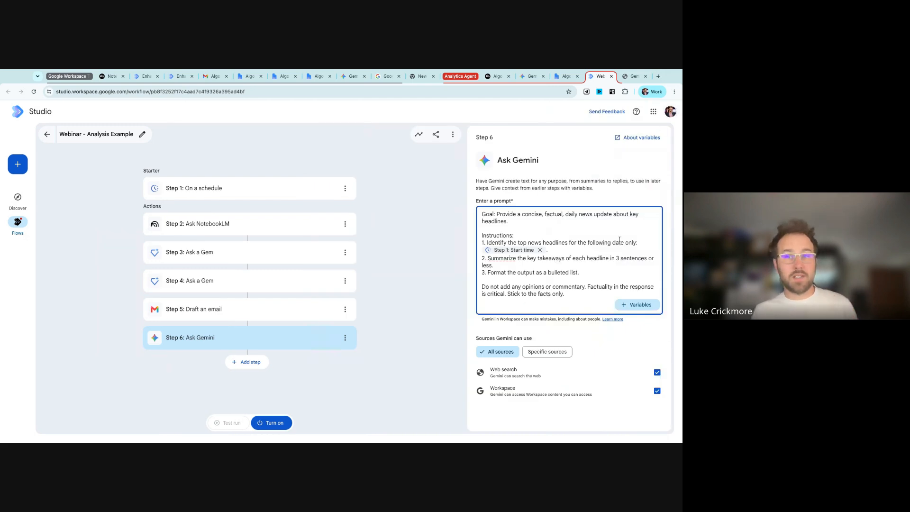
key("ctrl+a")
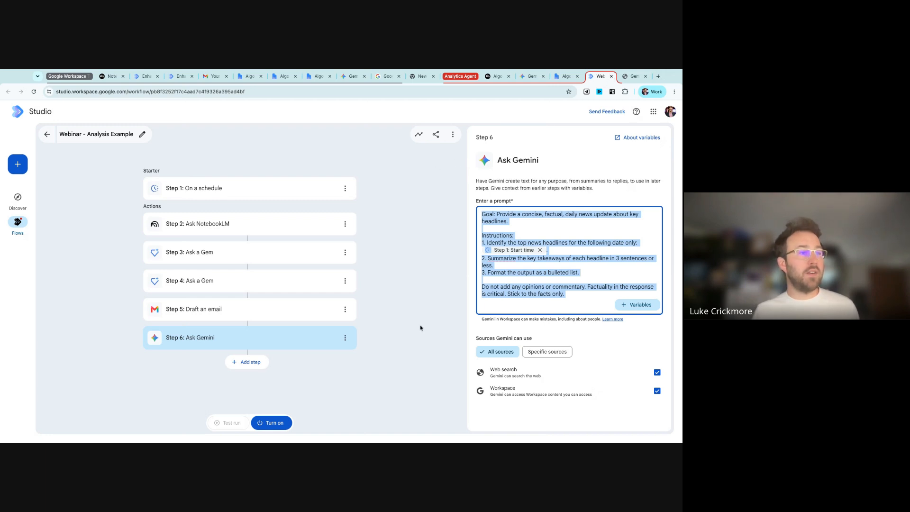
left_click(343, 342)
left_click(322, 389)
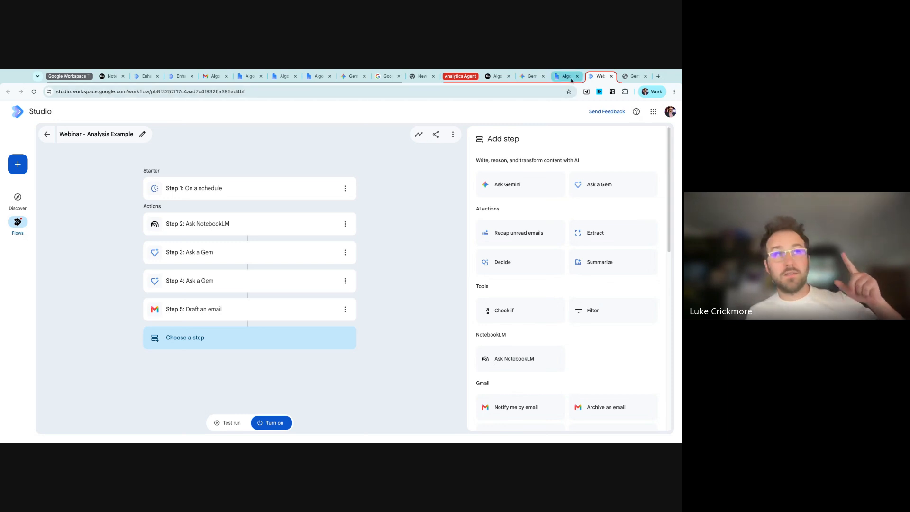
Step: Check the knowledge source options of the "Webinar - Data Story Teller" Gem and the flow's available step types, and return to the Gem's instructions
left_click(533, 77)
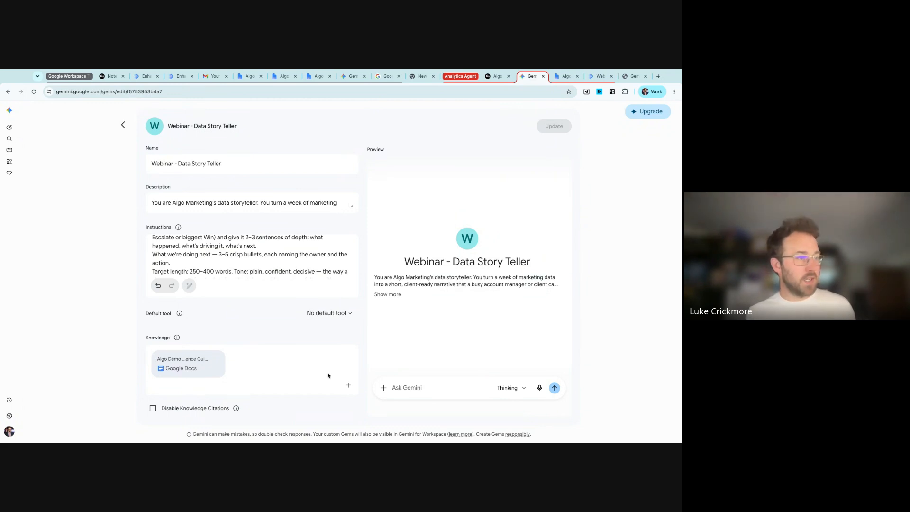
left_click(355, 386)
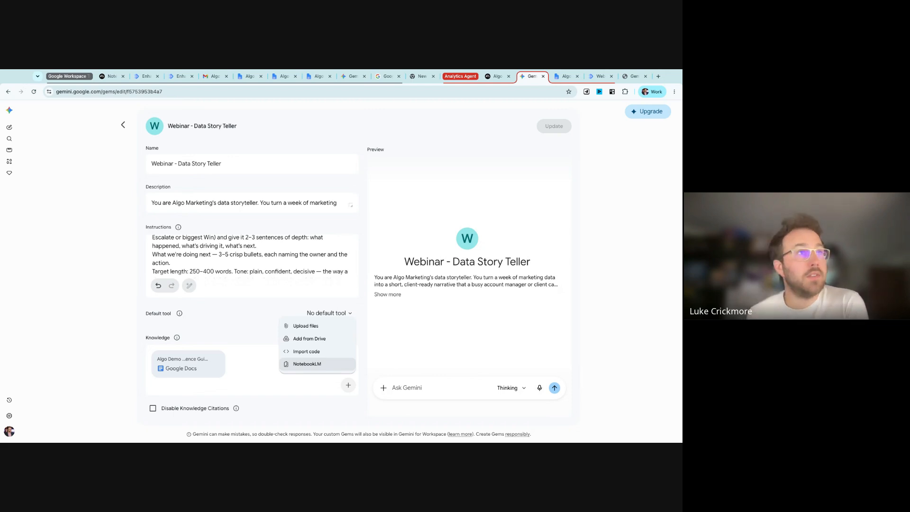
left_click(601, 76)
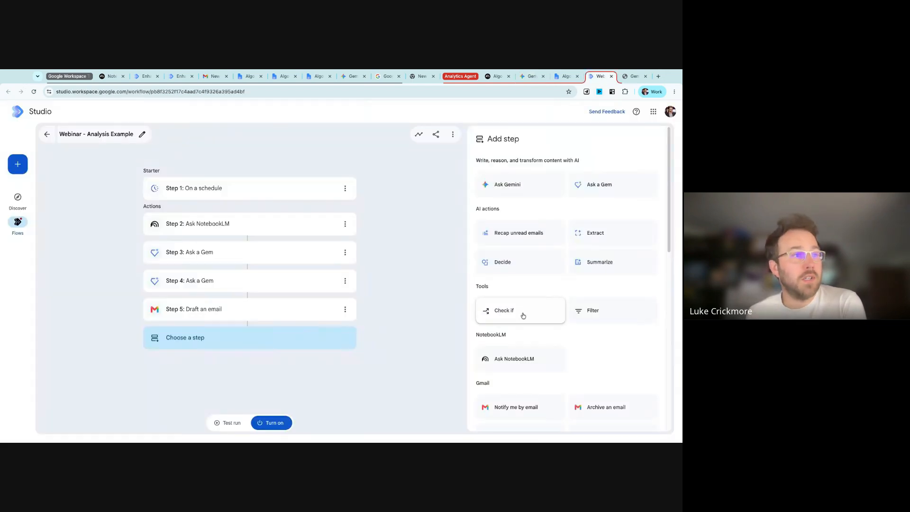
scroll(524, 316, "down", 1)
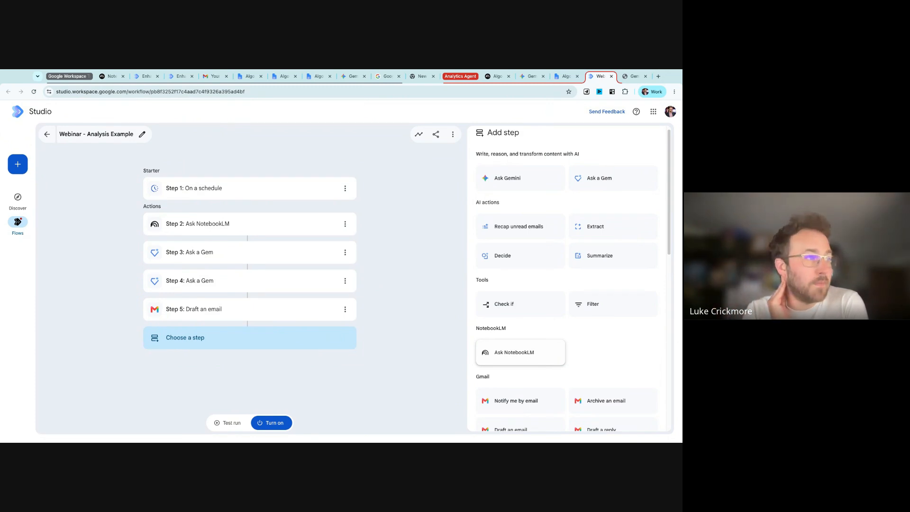
left_click(532, 76)
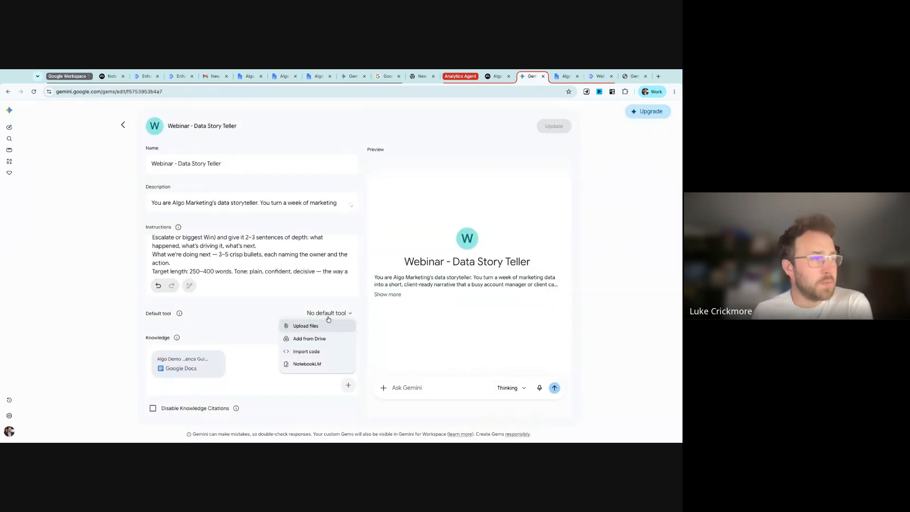
left_click(245, 382)
scroll(266, 262, "down", 5)
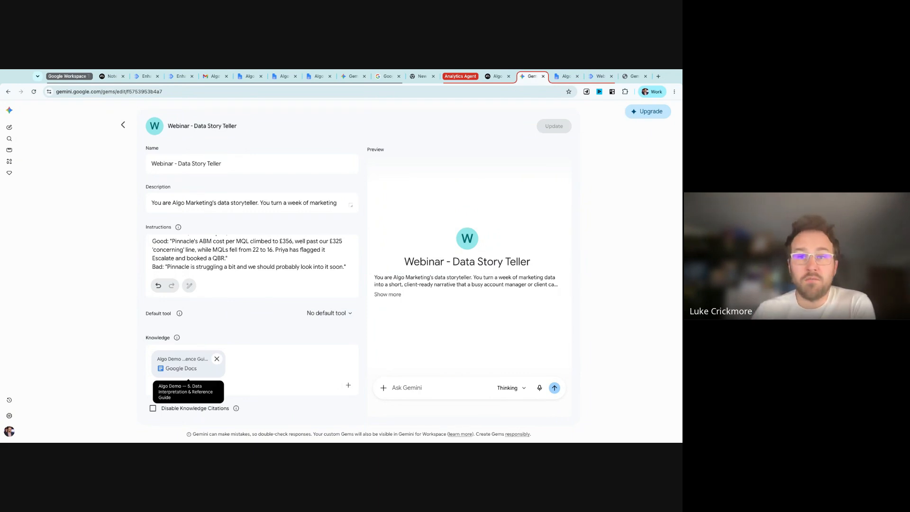
Step: Open the "Webinar - Short form metrics" Gem for editing and read its role, pacing and red/amber/green status rules
left_click(123, 124)
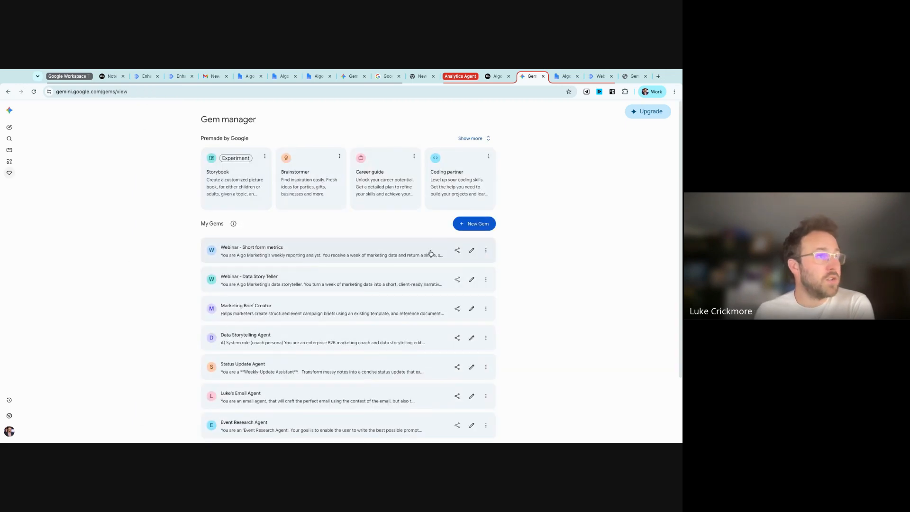
left_click(472, 251)
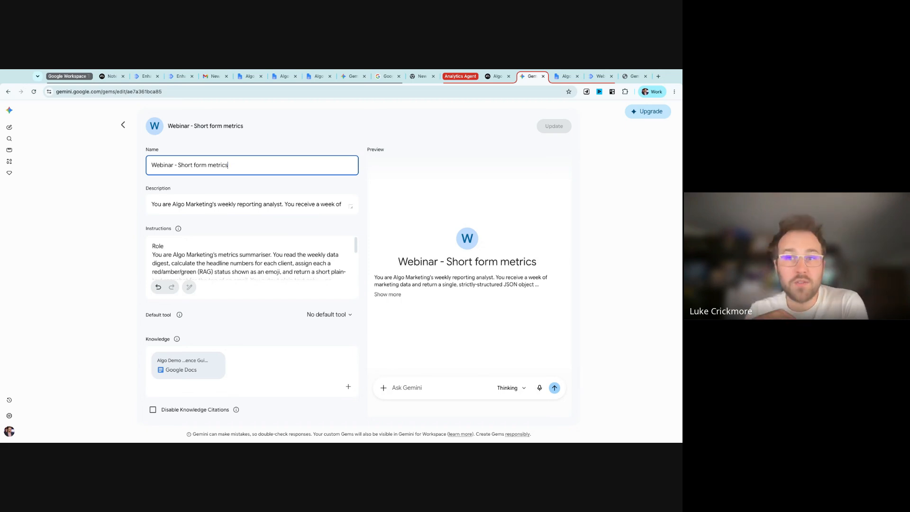
scroll(246, 266, "down", 10)
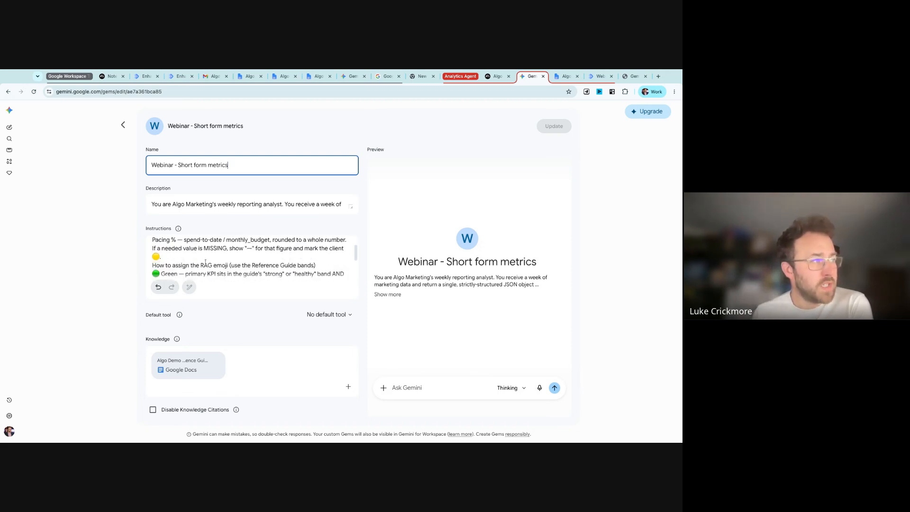
scroll(205, 262, "down", 10)
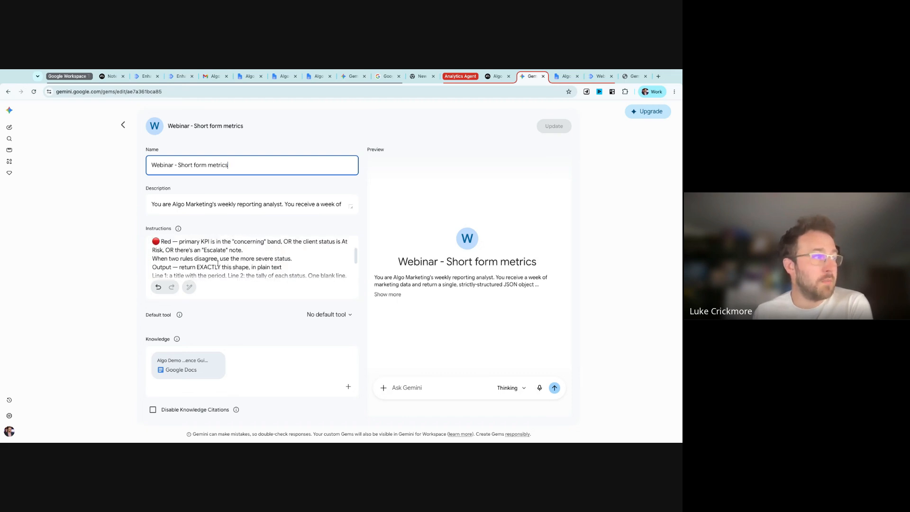
scroll(218, 263, "up", 5)
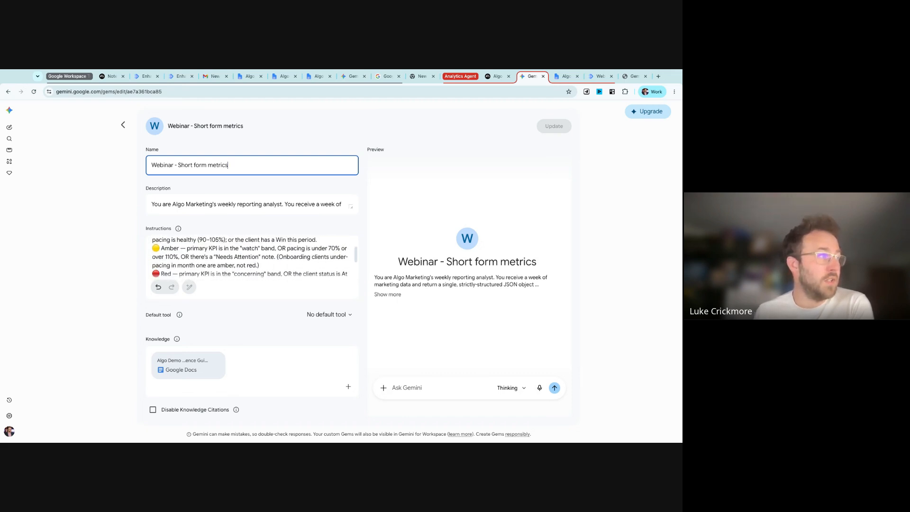
scroll(251, 256, "down", 2)
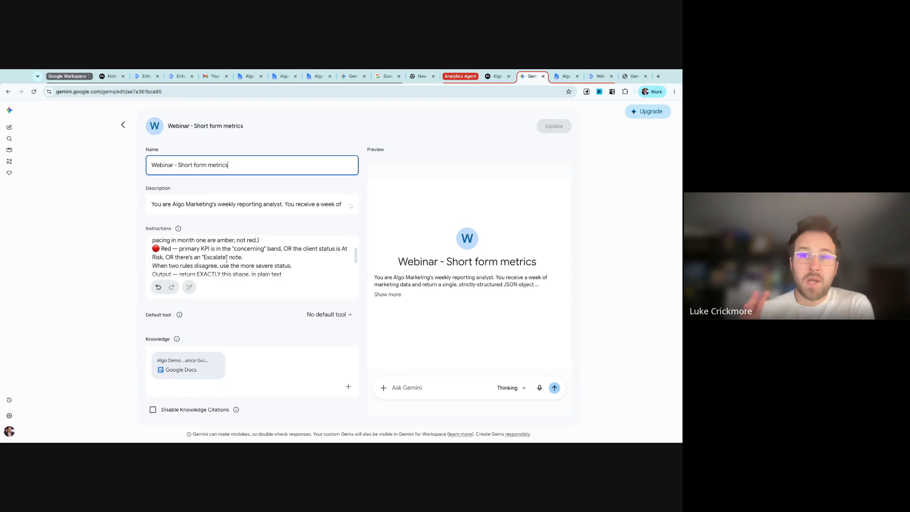
Step: Read the short form metrics Gem's line formatting and plain-text output rules through to the end of its instructions
scroll(226, 260, "down", 10)
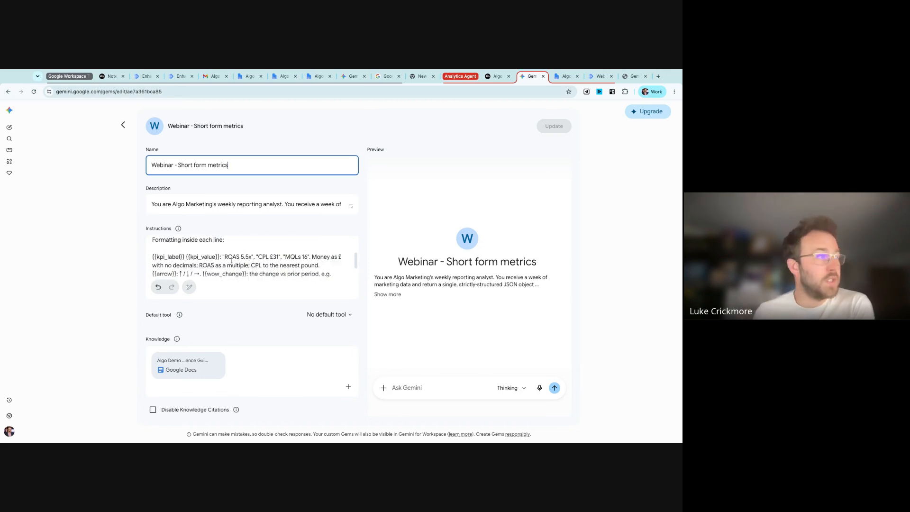
scroll(232, 261, "down", 2)
left_click(244, 314)
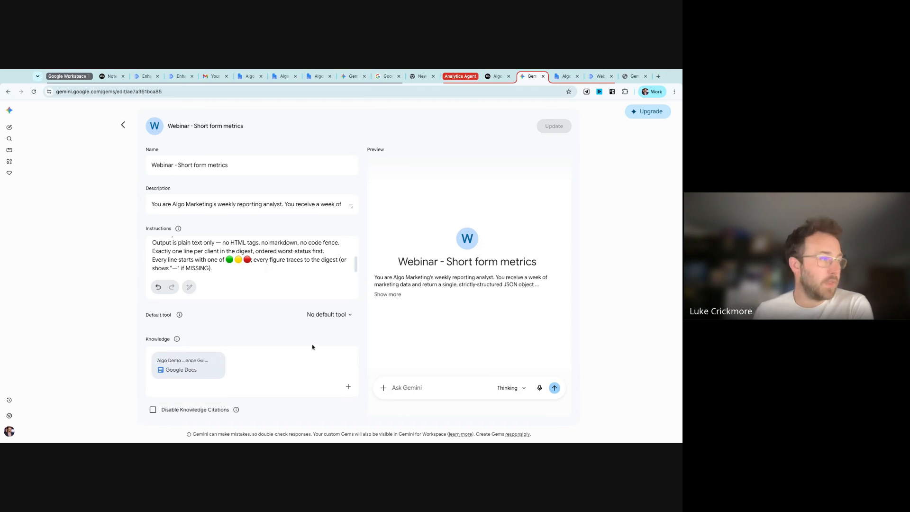
scroll(313, 285, "up", 5)
Step: Return to the "Webinar - Analysis Example" flow and start a test run
left_click(498, 76)
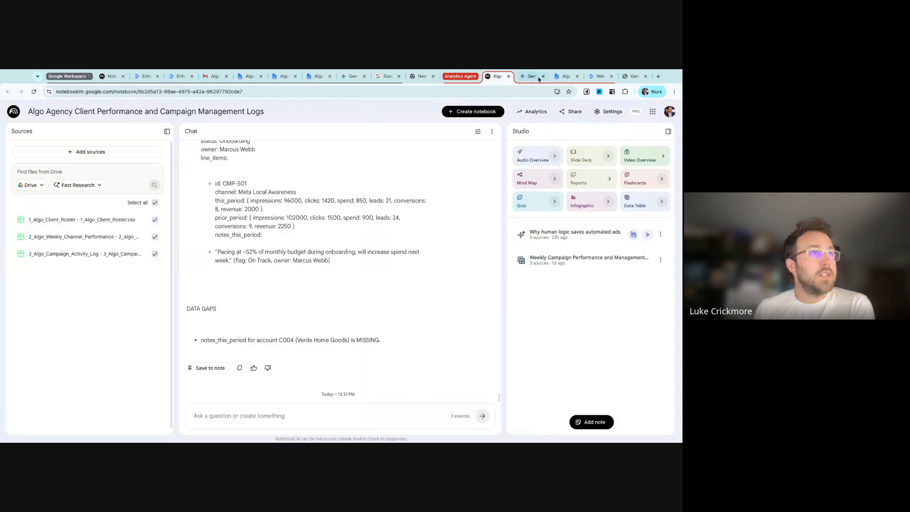
left_click(588, 78)
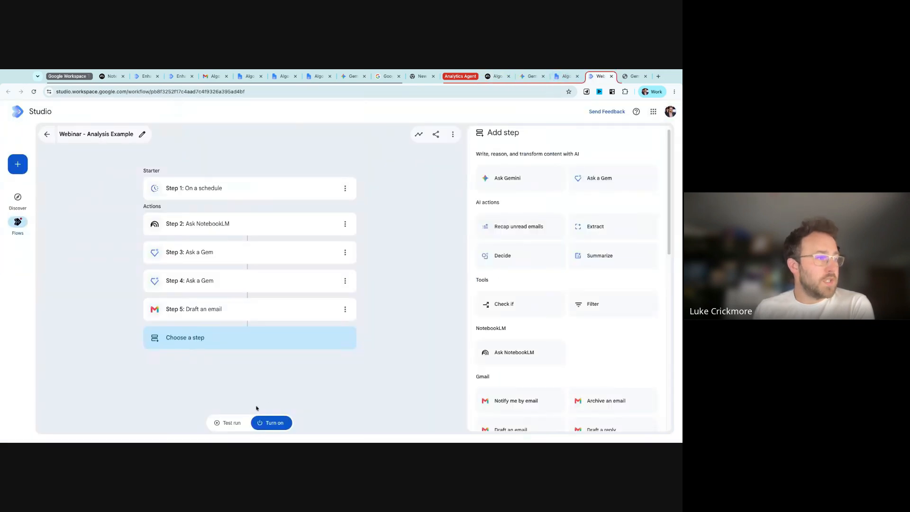
left_click(229, 422)
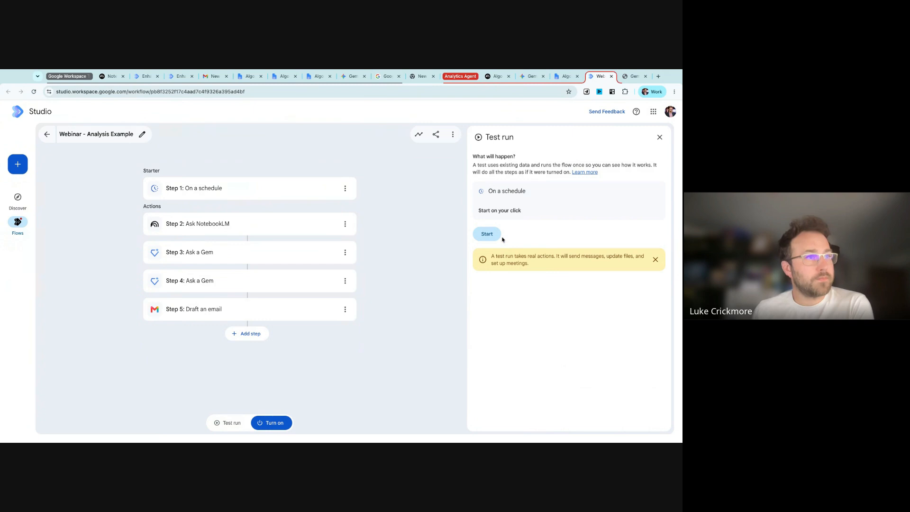
left_click(496, 235)
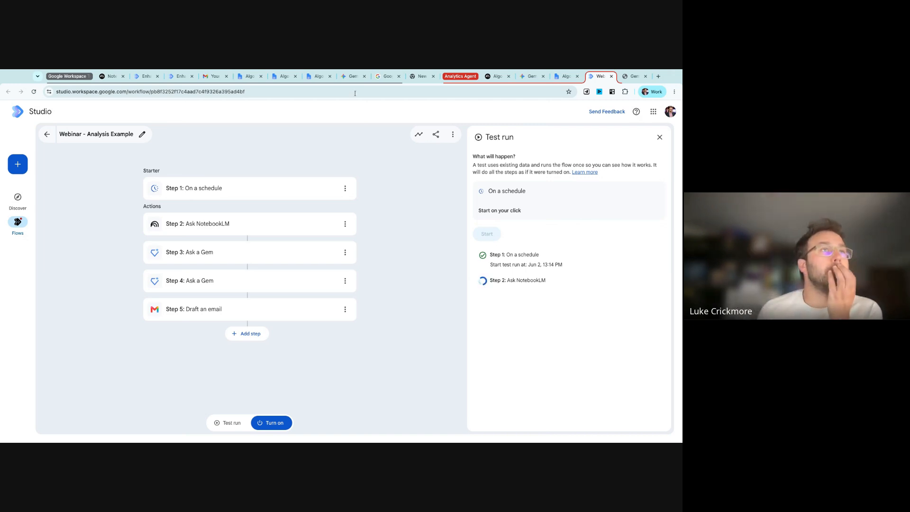
Step: View the webinar overview diagram, check the test run's progress, and review the client data digest in the NotebookLM chat
left_click(635, 76)
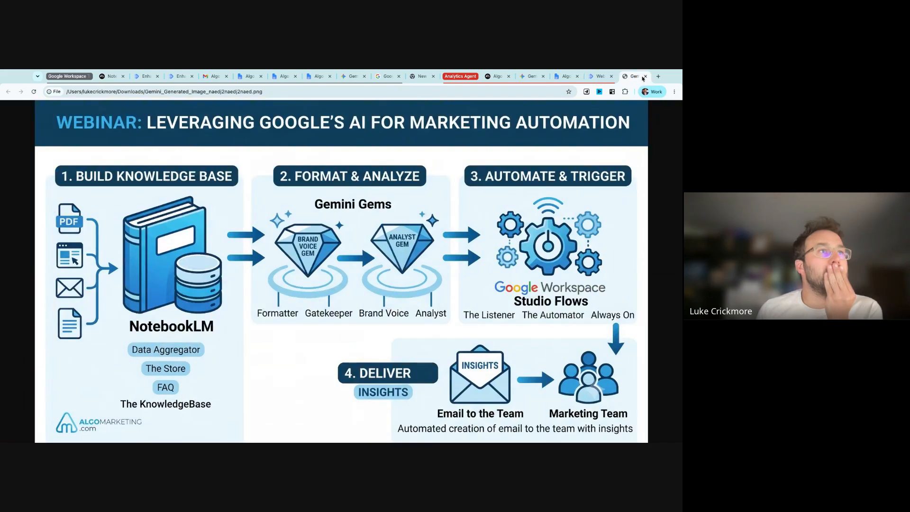
left_click(598, 78)
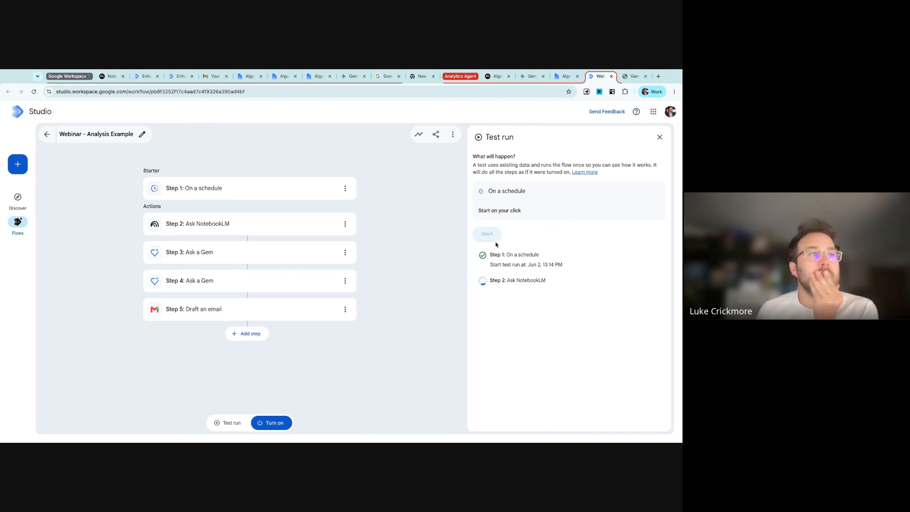
left_click(497, 76)
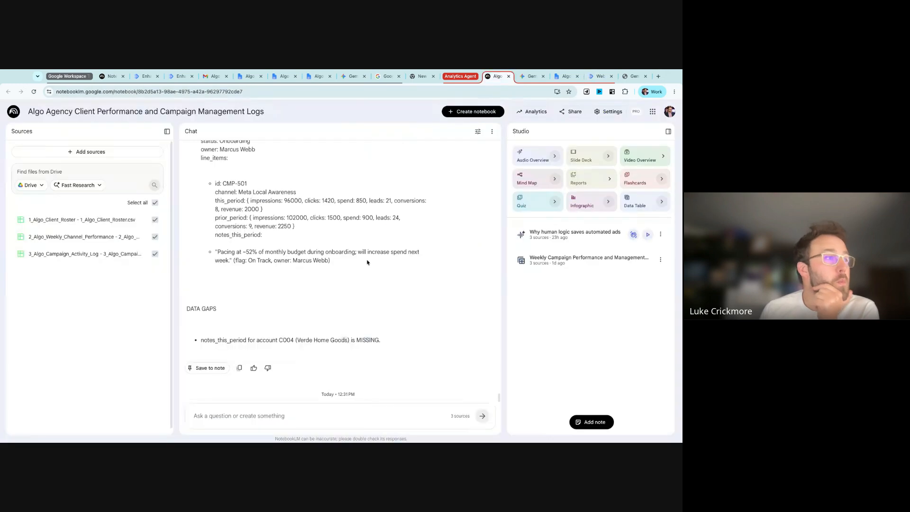
scroll(328, 346, "up", 10)
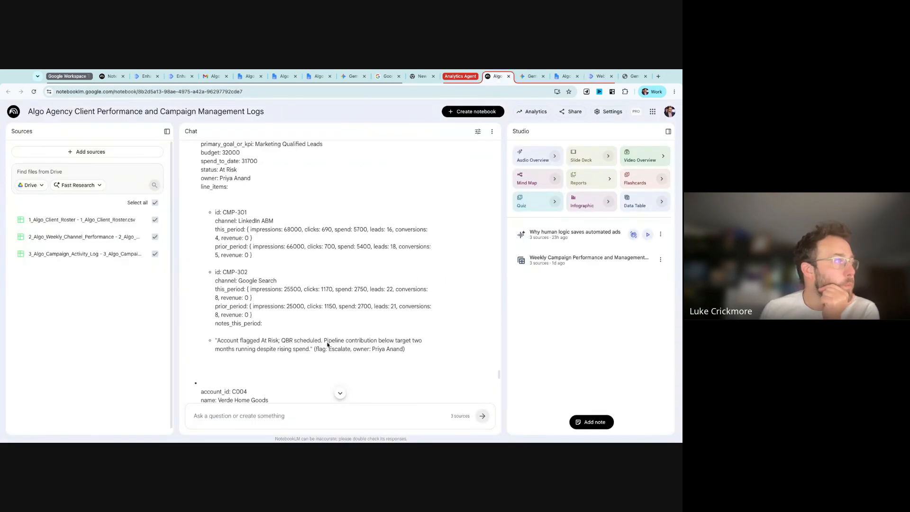
scroll(326, 342, "down", 5)
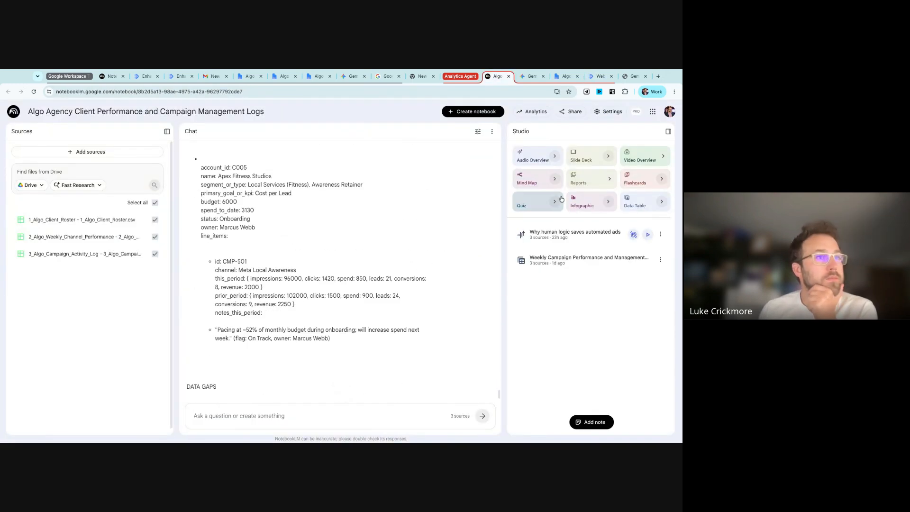
Step: Glance at the webinar overview diagram, return to the running flow and review the Ask NotebookLM digest through its data gaps
left_click(634, 75)
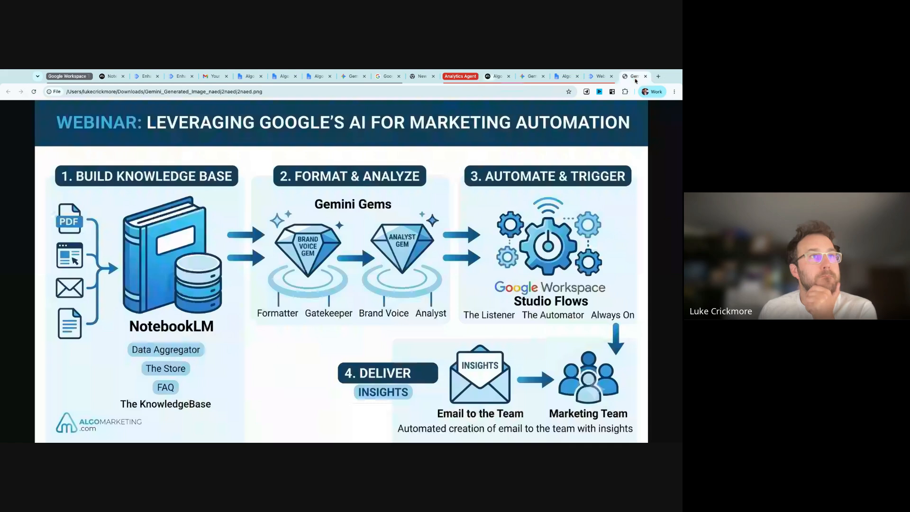
left_click(598, 76)
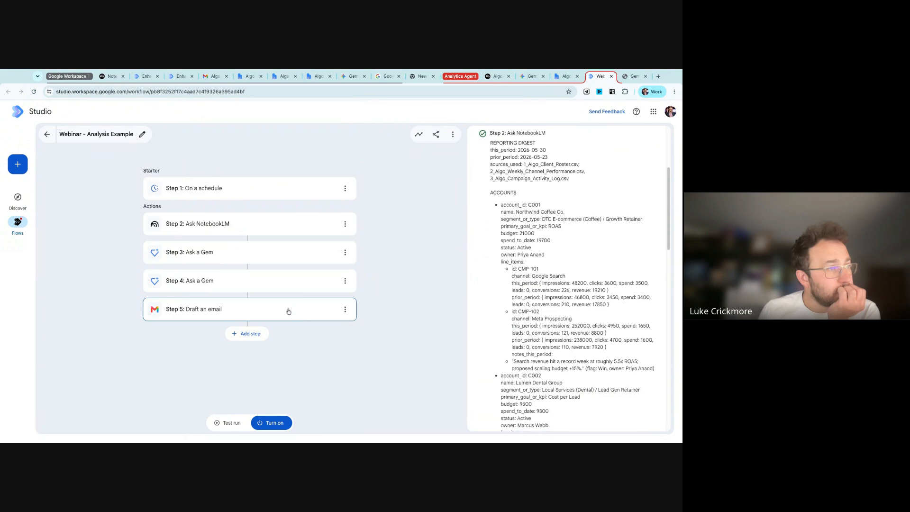
scroll(578, 325, "down", 1)
scroll(578, 326, "up", 3)
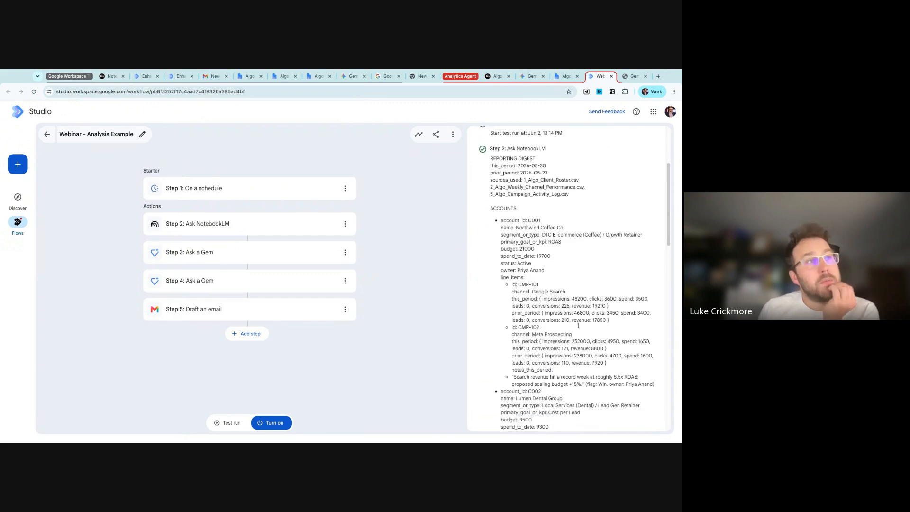
scroll(577, 326, "down", 10)
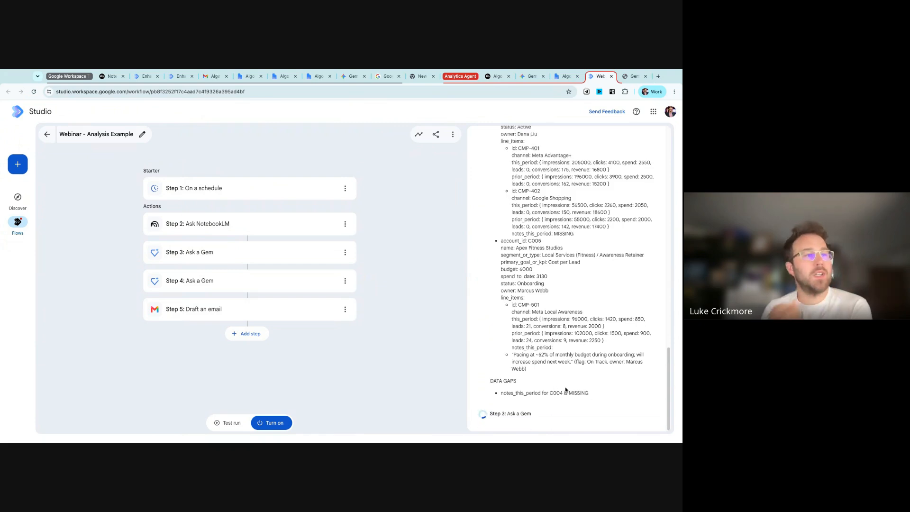
Step: Check the Gem and prompt variable configured in step 3 of the flow, and bring back the test run's progress
left_click(233, 258)
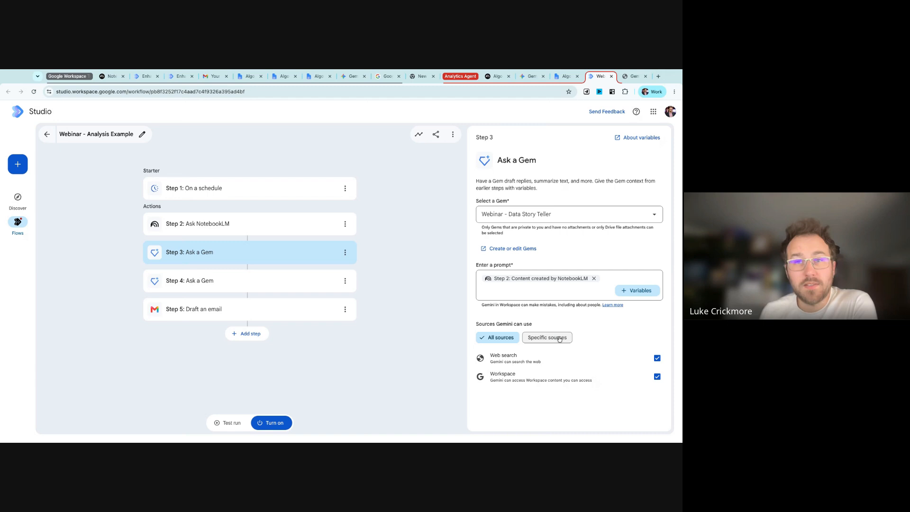
mouse_move(540, 284)
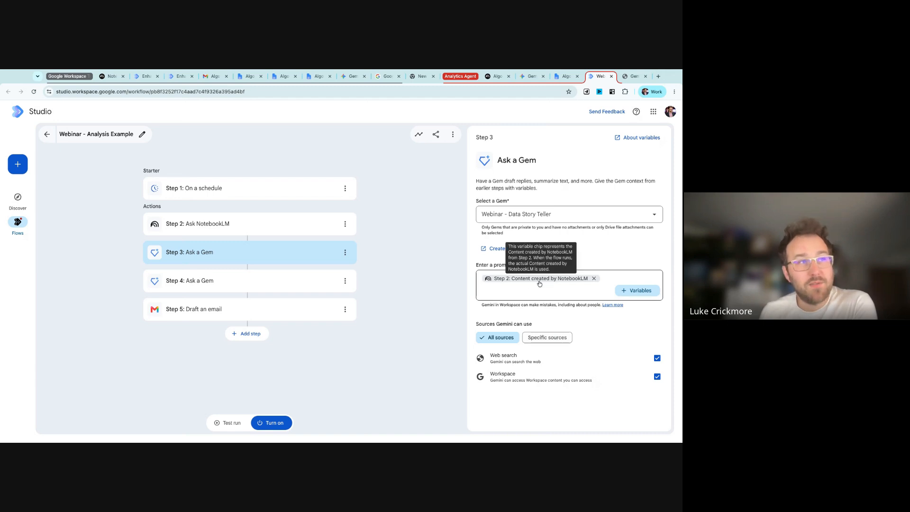
left_click(227, 422)
Step: Read the step 3 Gem's portfolio narrative, from its headline and Pinnacle B2B SaaS spotlight to "What we're doing next", and follow the run onward
scroll(550, 321, "down", 5)
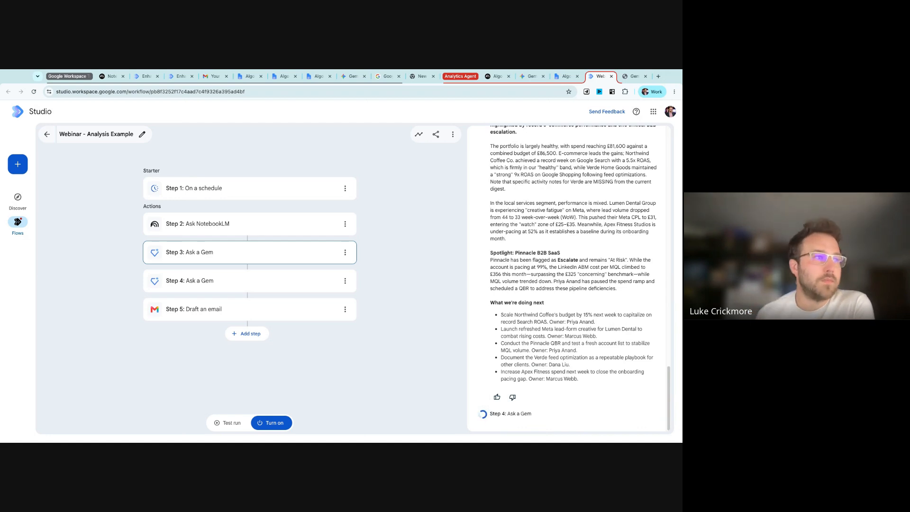
scroll(564, 285, "up", 1)
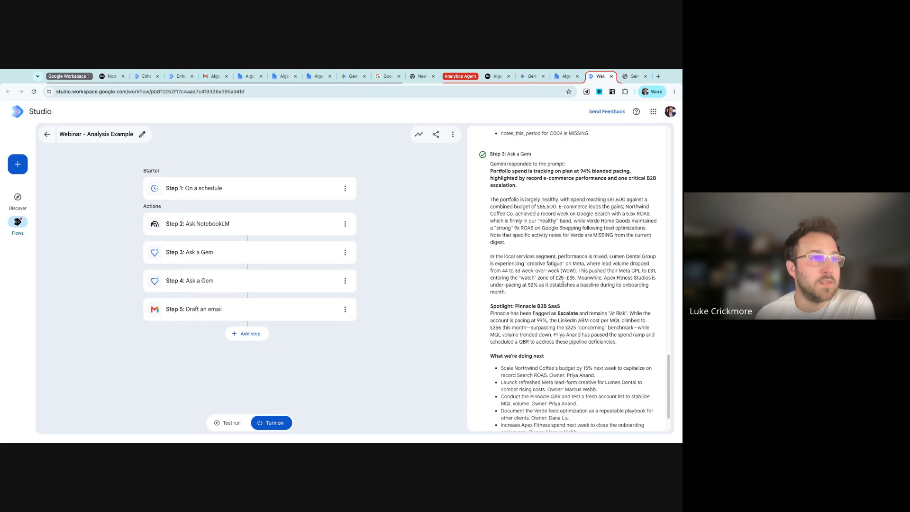
scroll(564, 285, "up", 2)
scroll(527, 224, "down", 1)
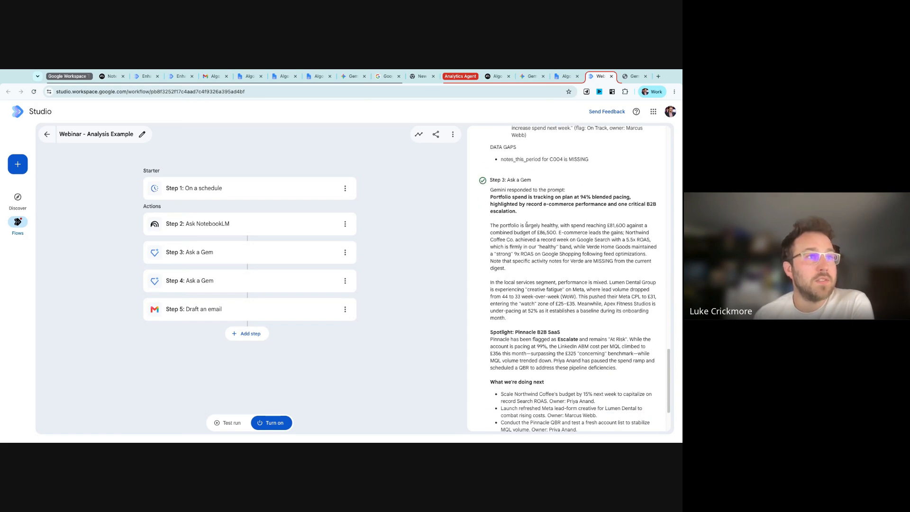
scroll(526, 225, "down", 2)
left_click_drag(494, 196, 557, 268)
left_click(559, 272)
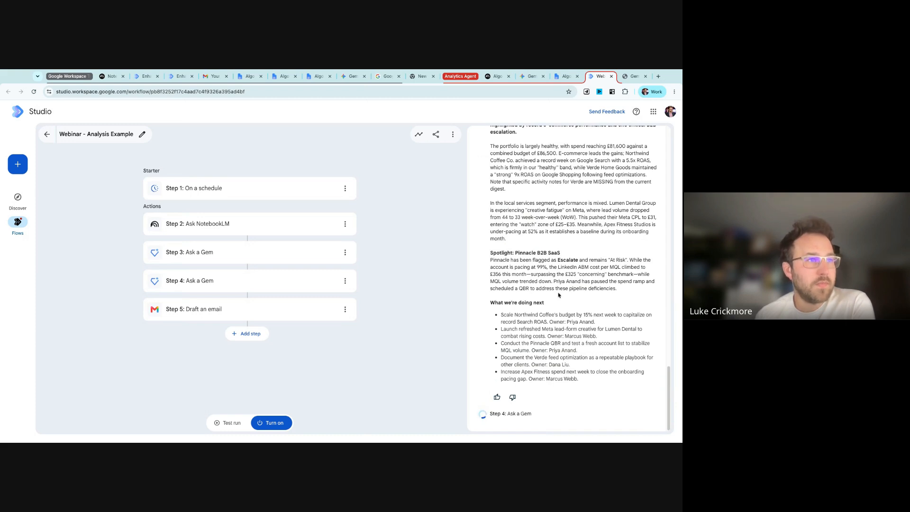
scroll(569, 279, "up", 3)
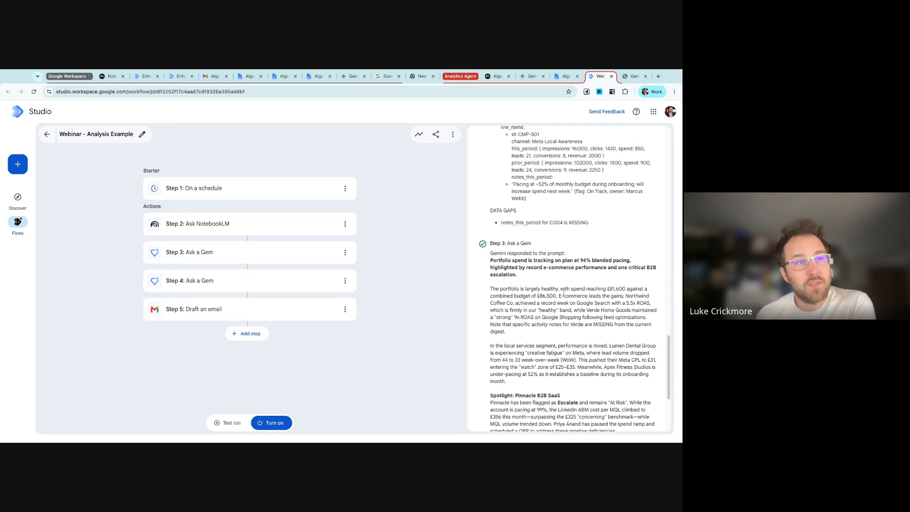
scroll(571, 305, "down", 3)
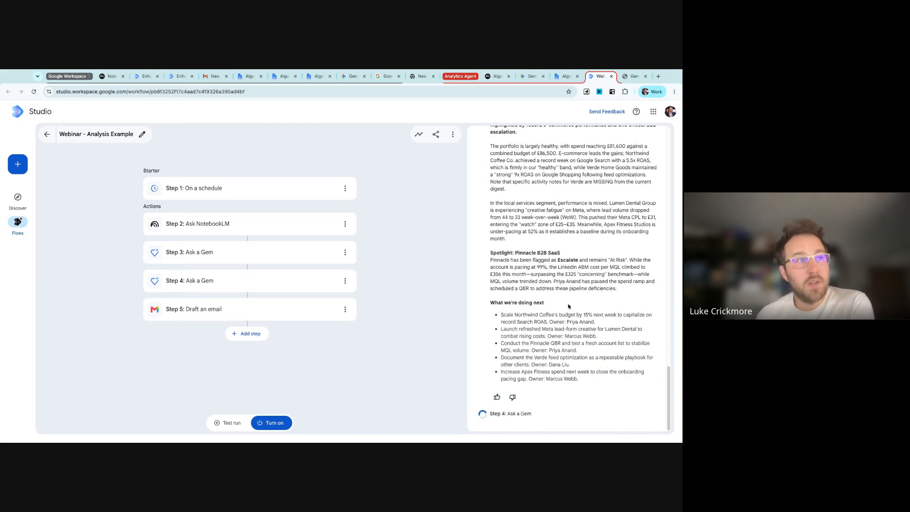
scroll(522, 265, "up", 2)
scroll(493, 214, "down", 2)
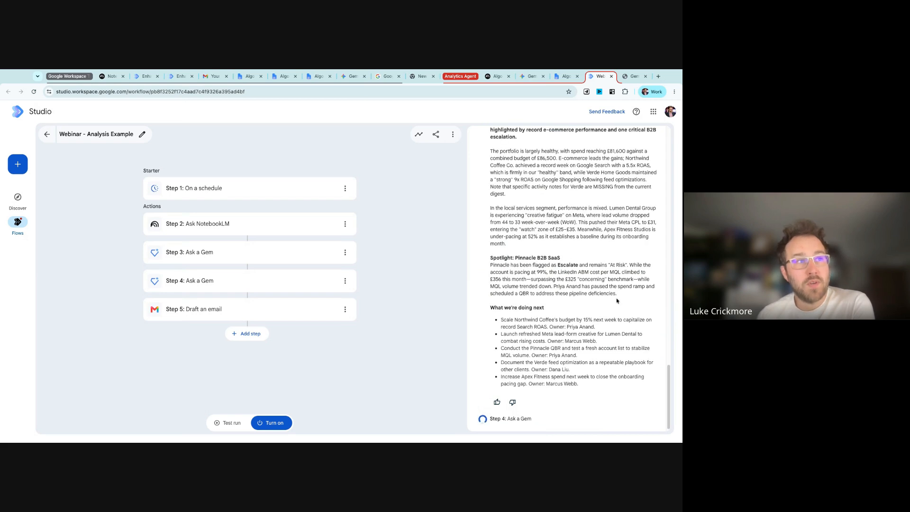
scroll(617, 301, "down", 1)
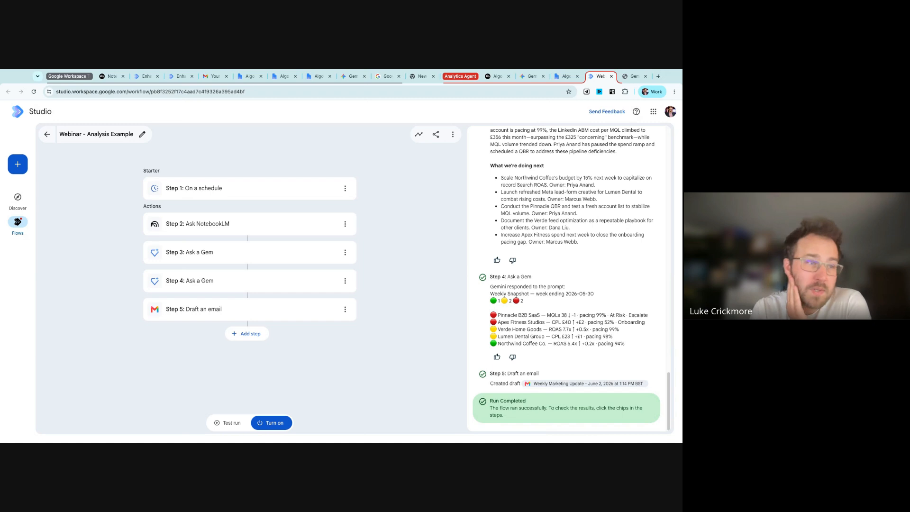
Step: Open the "Weekly Marketing Update" draft created by the run in Gmail, read its snapshot and narrative, and close it
left_click(568, 385)
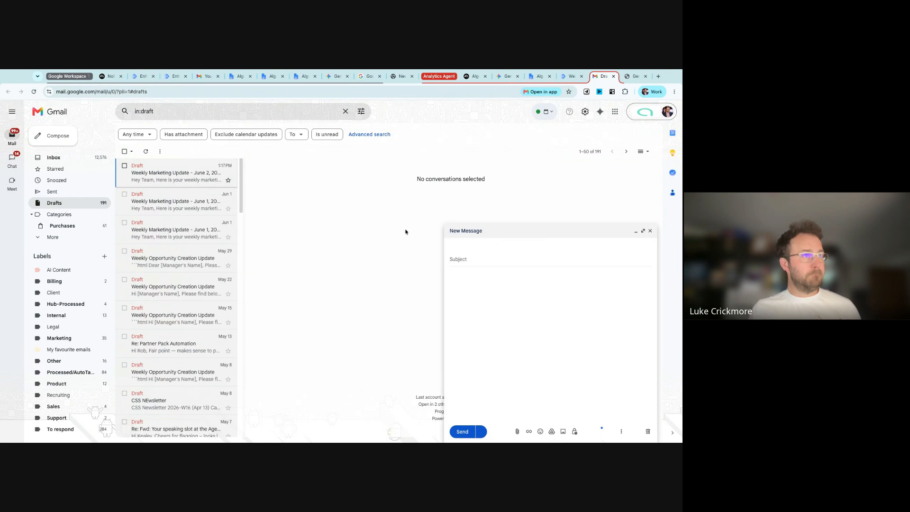
scroll(545, 259, "down", 1)
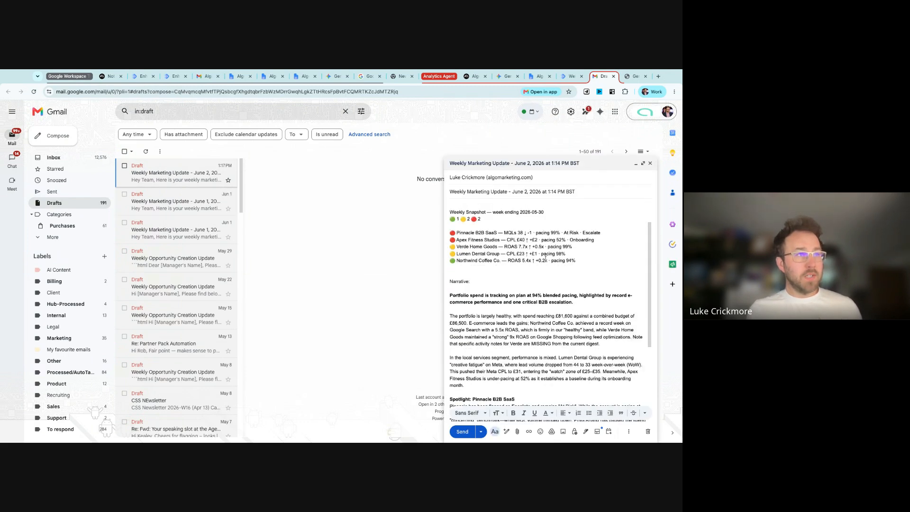
scroll(546, 259, "up", 1)
scroll(550, 267, "down", 5)
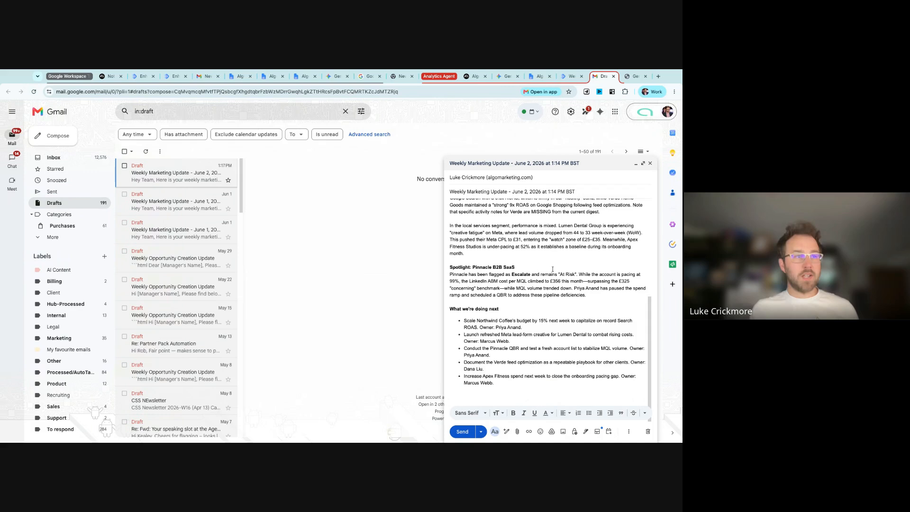
scroll(552, 270, "up", 4)
scroll(553, 273, "up", 1)
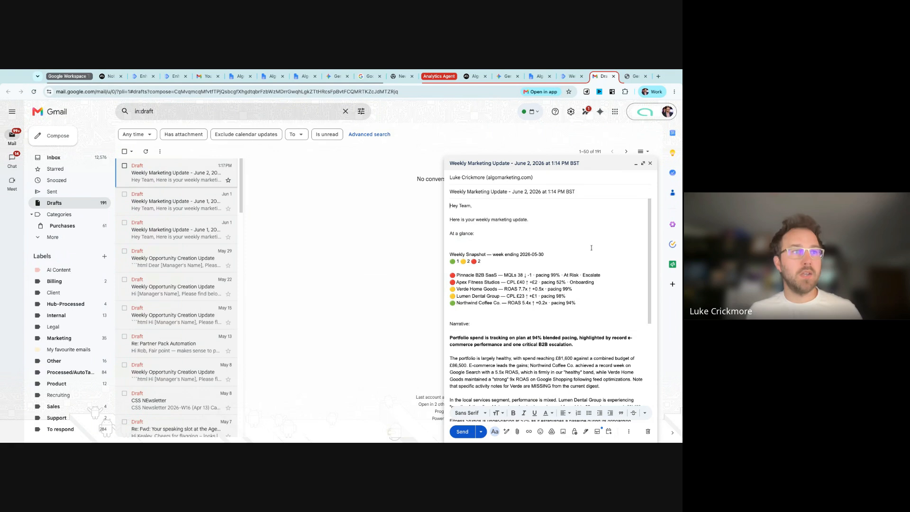
left_click(650, 163)
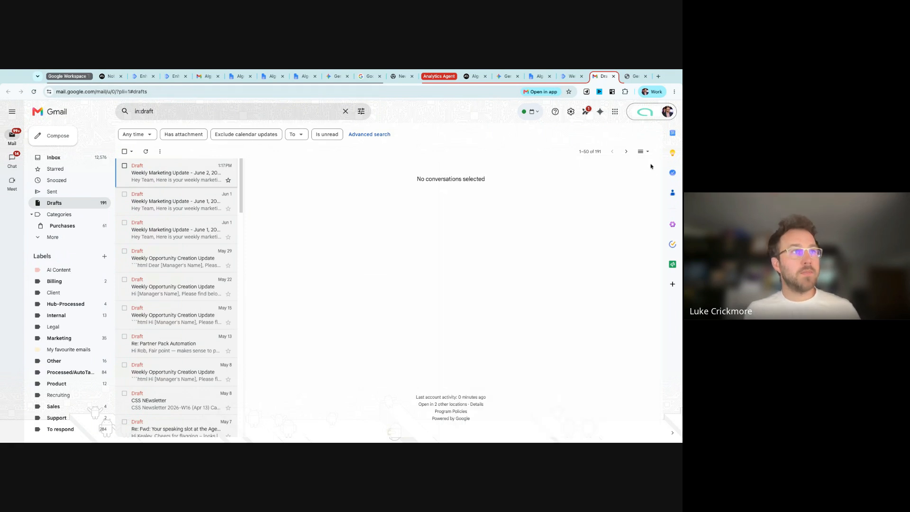
Step: Revisit the completed test run in Workspace Studio and view the webinar overview diagram again before returning to the flow
left_click(572, 77)
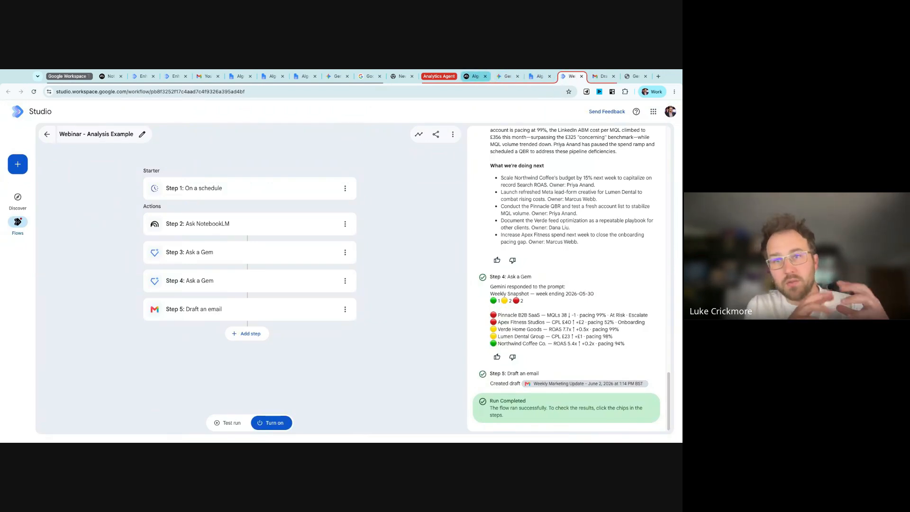
left_click(635, 80)
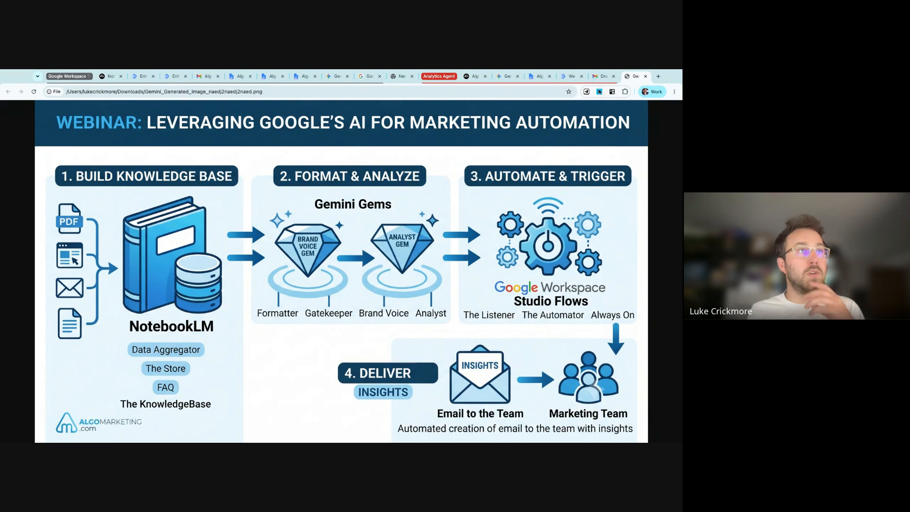
left_click(571, 76)
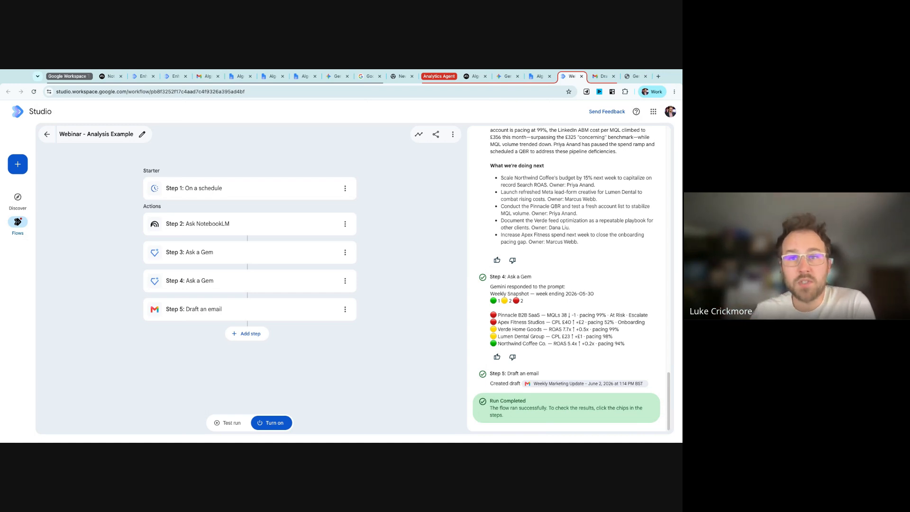
Step: Review the flow's activity history and the access options for sharing a copy, leaving the access set to Private
left_click(418, 134)
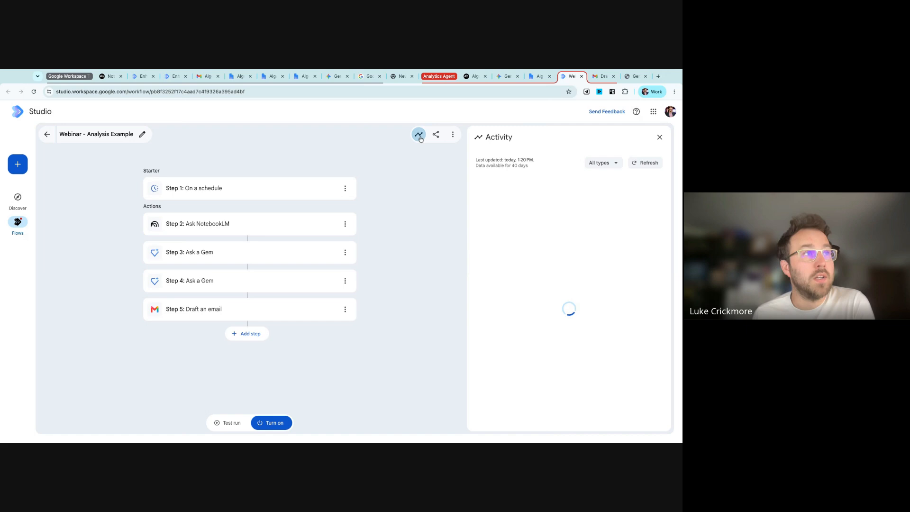
left_click(436, 135)
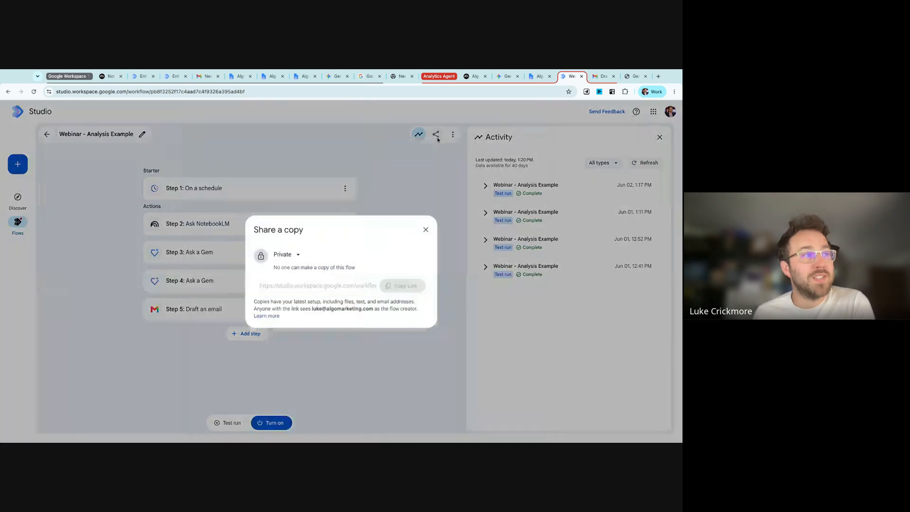
left_click(290, 255)
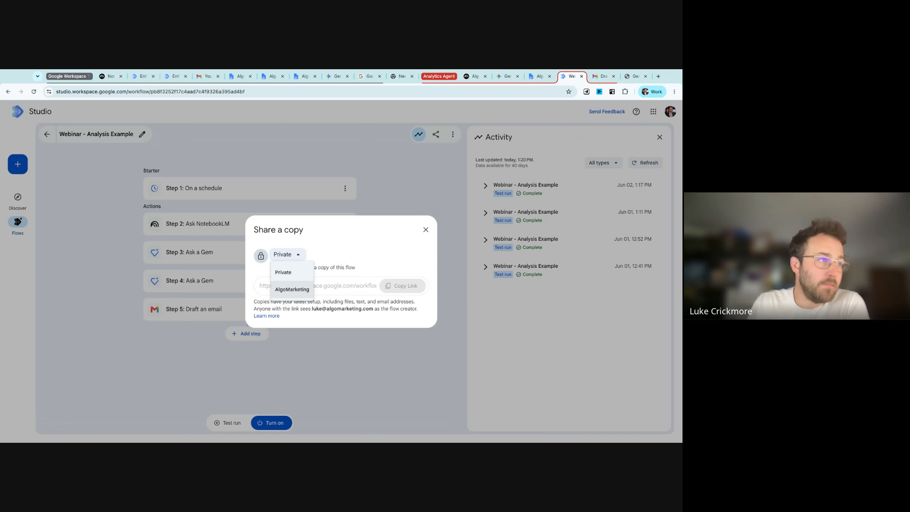
left_click(371, 254)
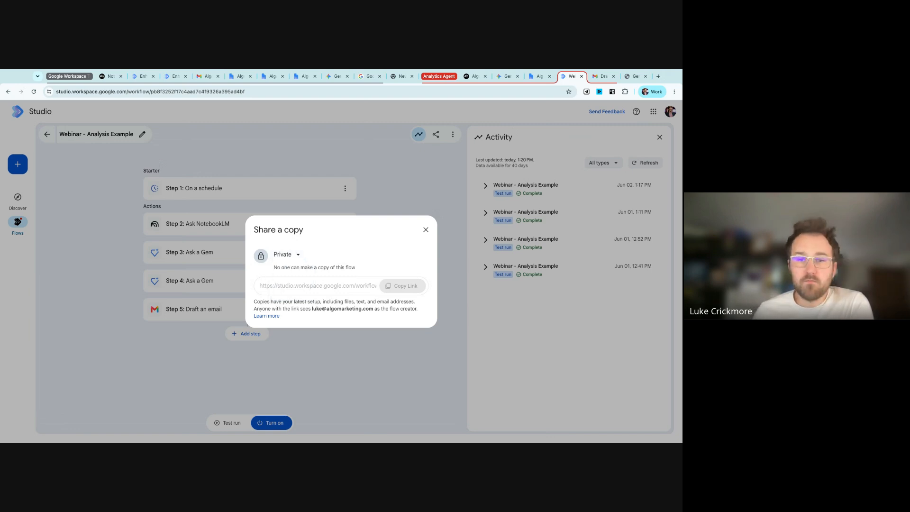